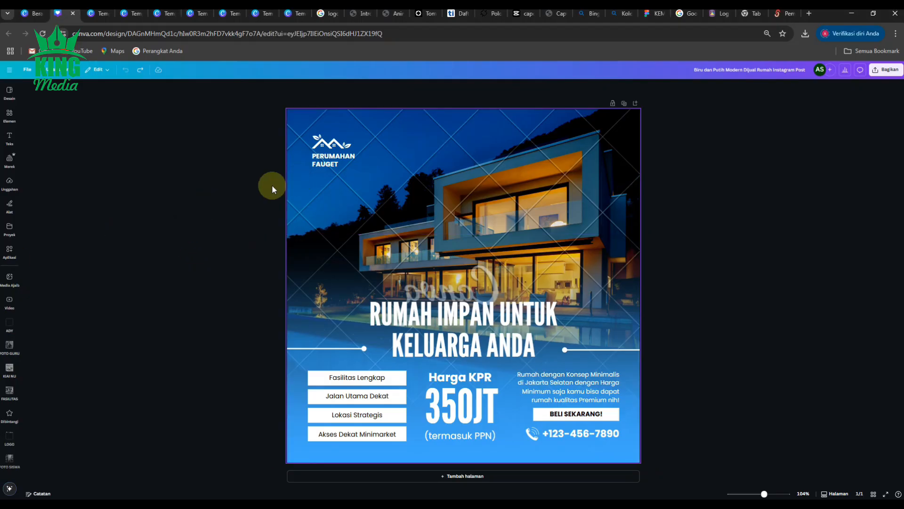
- Paste the copied group photo in front of the stage into the design and delete the house photo
left_click(81, 503)
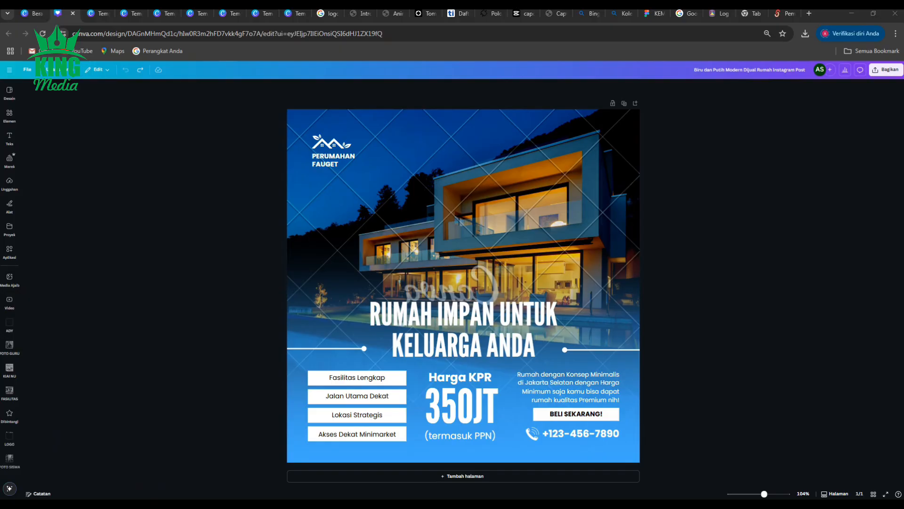
left_click(399, 243)
key("ctrl+v")
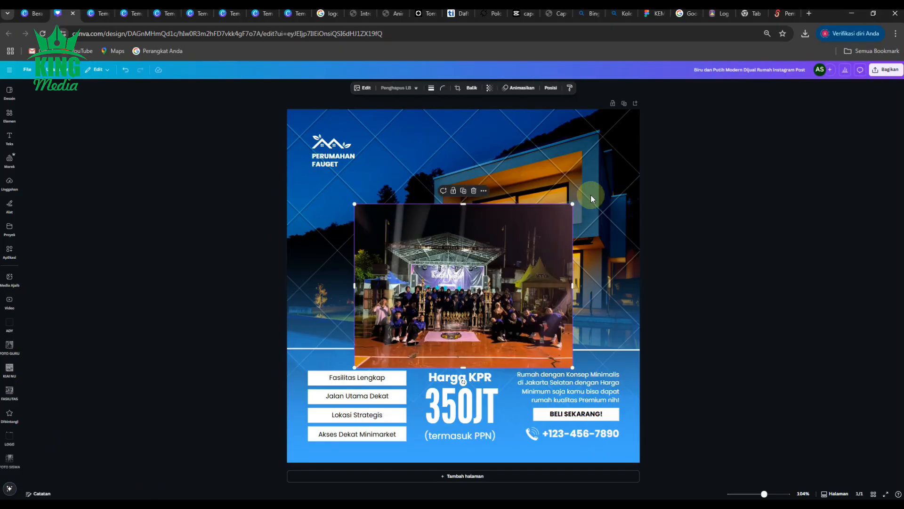
left_click(612, 156)
key("Delete")
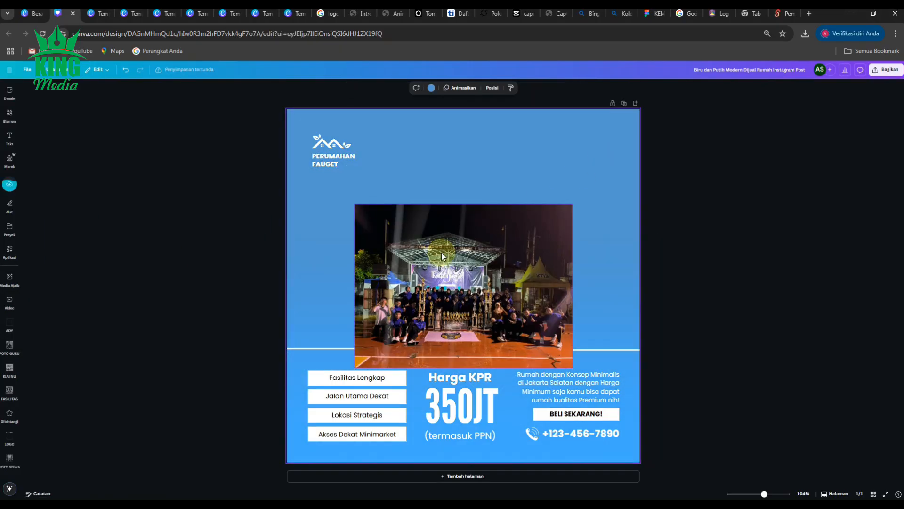
- Enlarge the group photo to cover the full page width from the page's top edge and send it behind all other elements
left_click_drag(441, 251, 365, 156)
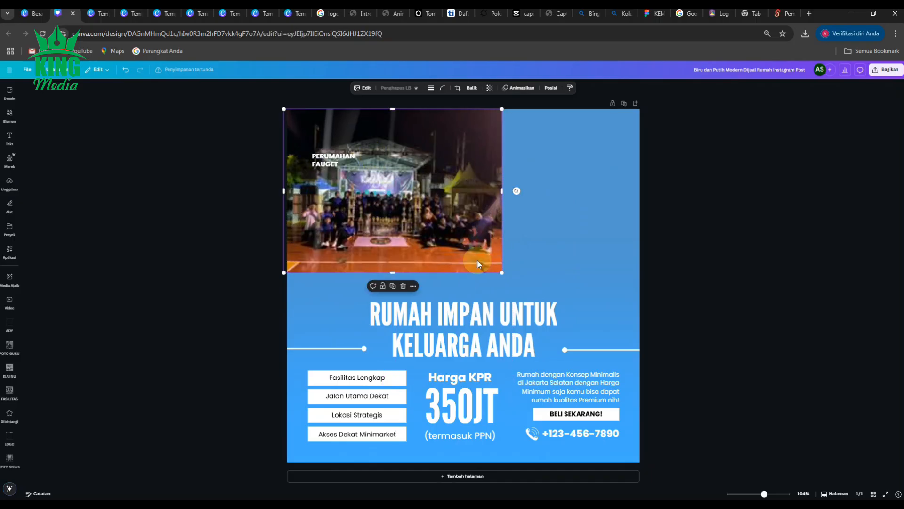
left_click_drag(502, 272, 604, 431)
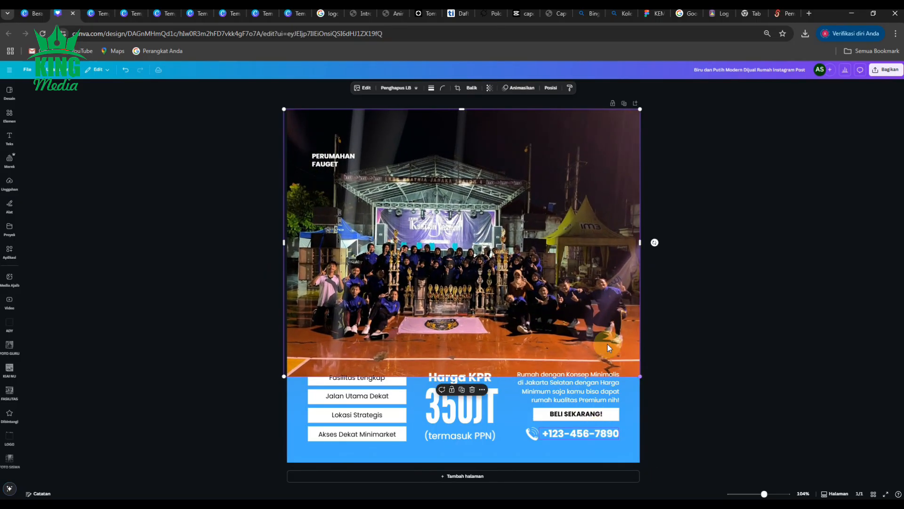
left_click(551, 88)
left_click(101, 138)
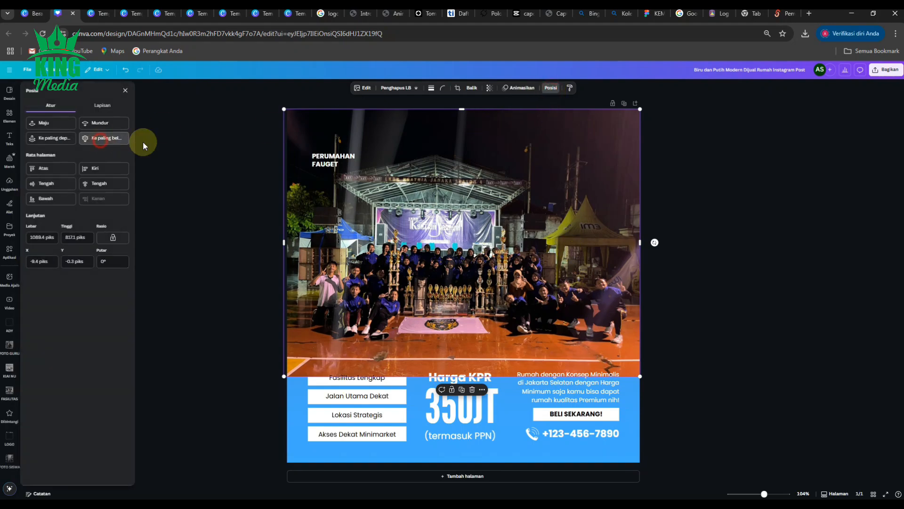
left_click(226, 127)
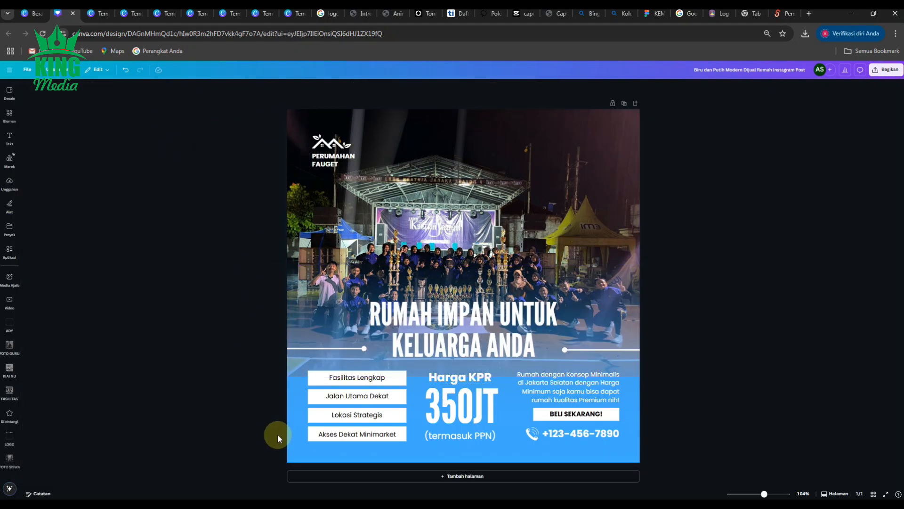
- Search the elements for "Gradasi ungu" and add the purple graphic that fades out towards its top
left_click(293, 393)
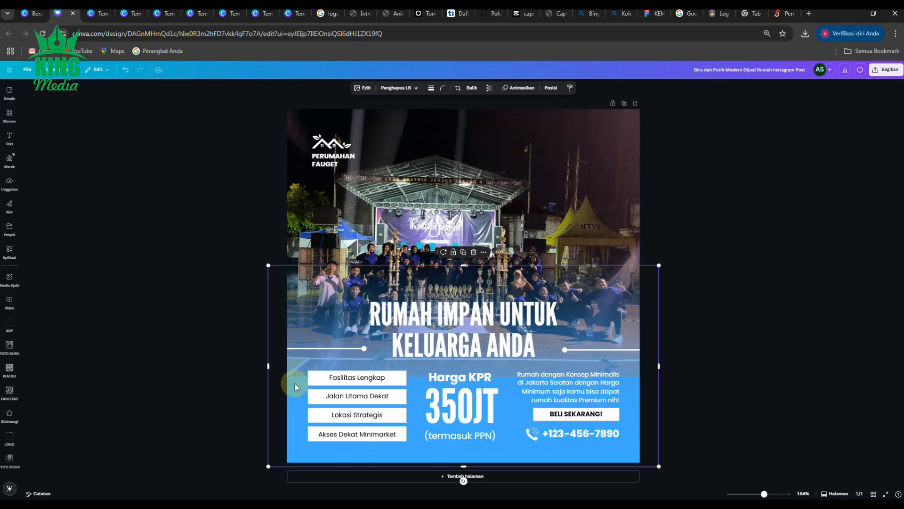
left_click(177, 164)
left_click(10, 92)
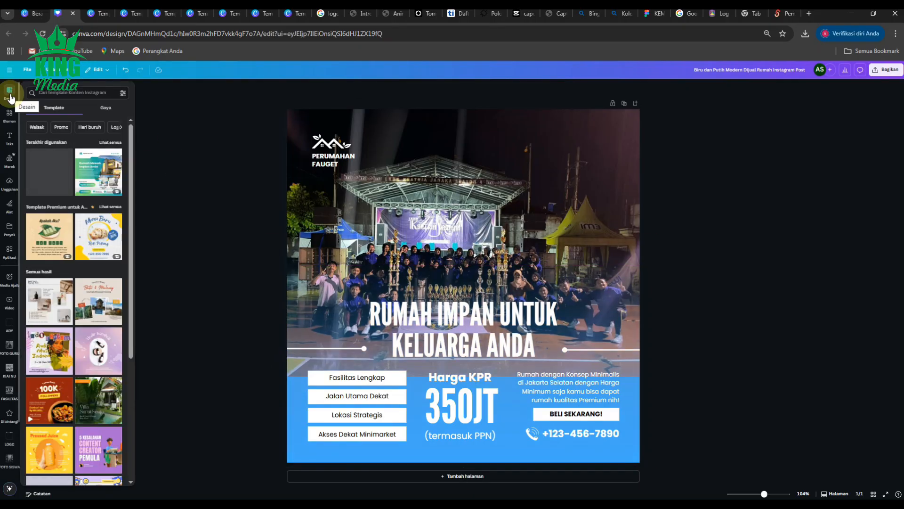
left_click(10, 114)
left_click(72, 92)
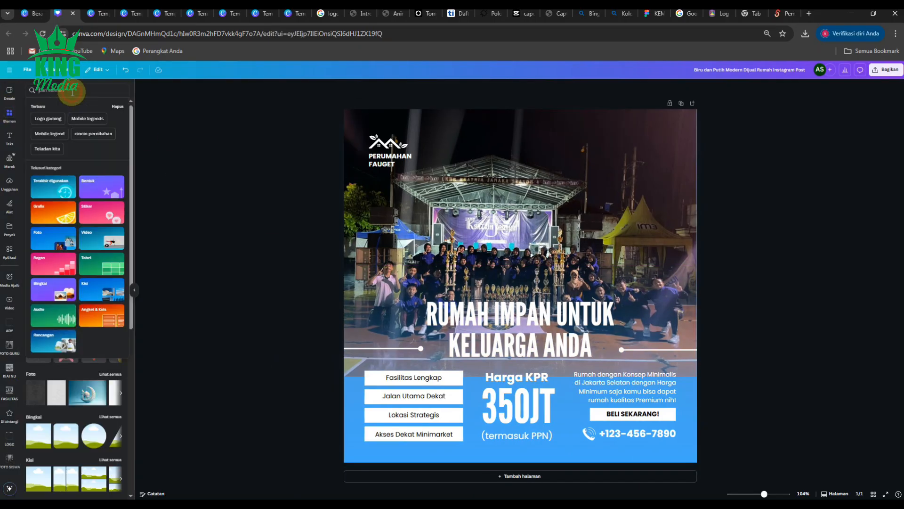
type("gradas")
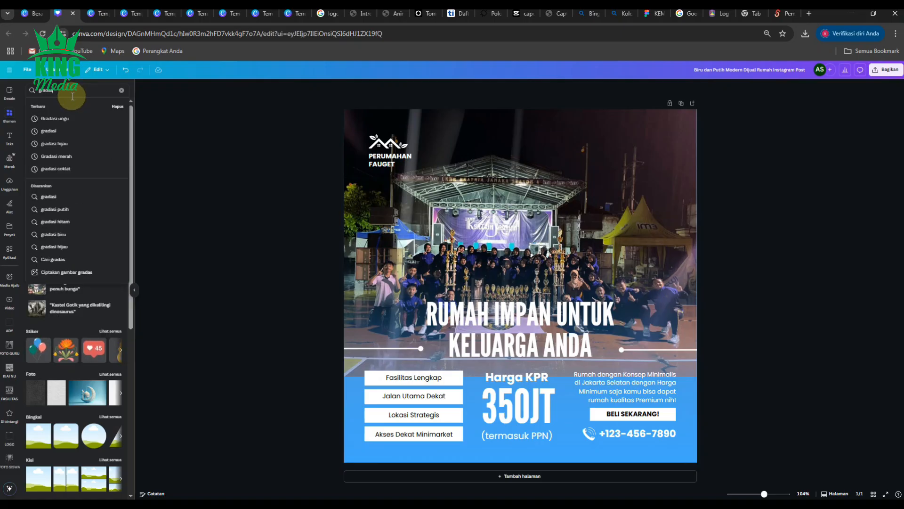
left_click(64, 118)
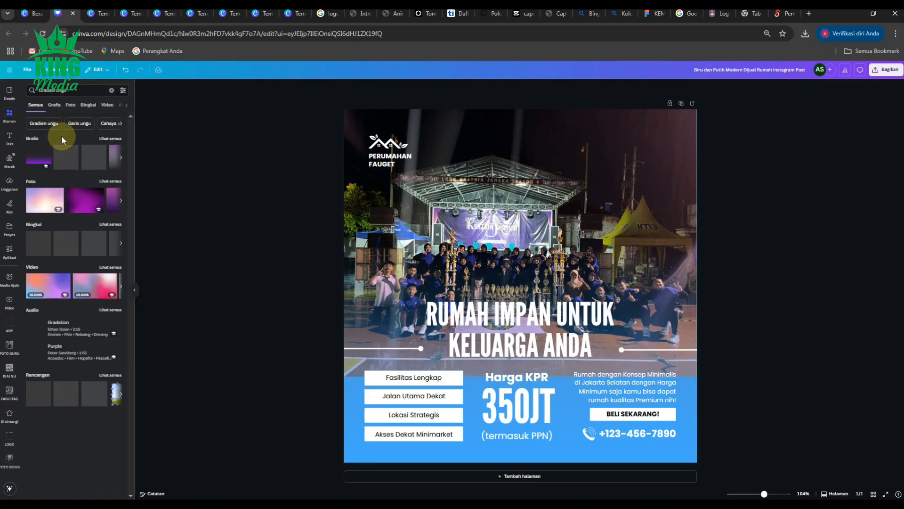
left_click(120, 158)
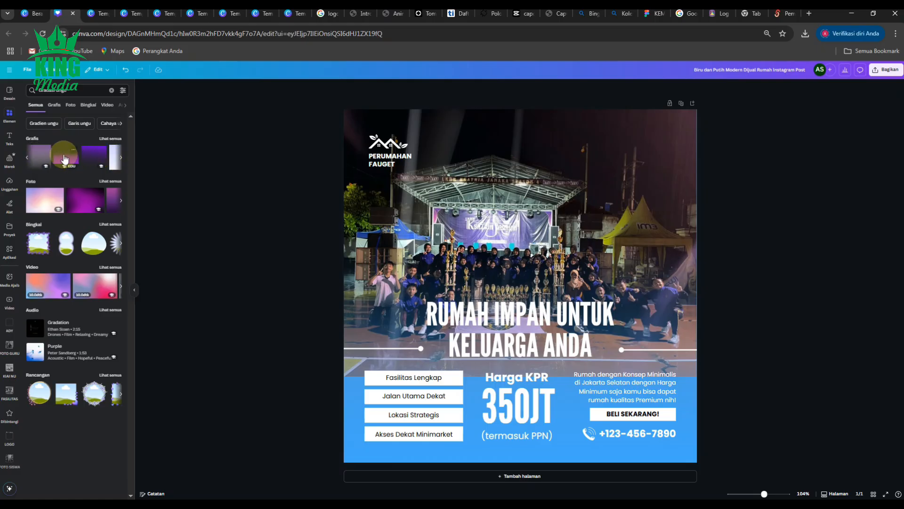
left_click(65, 158)
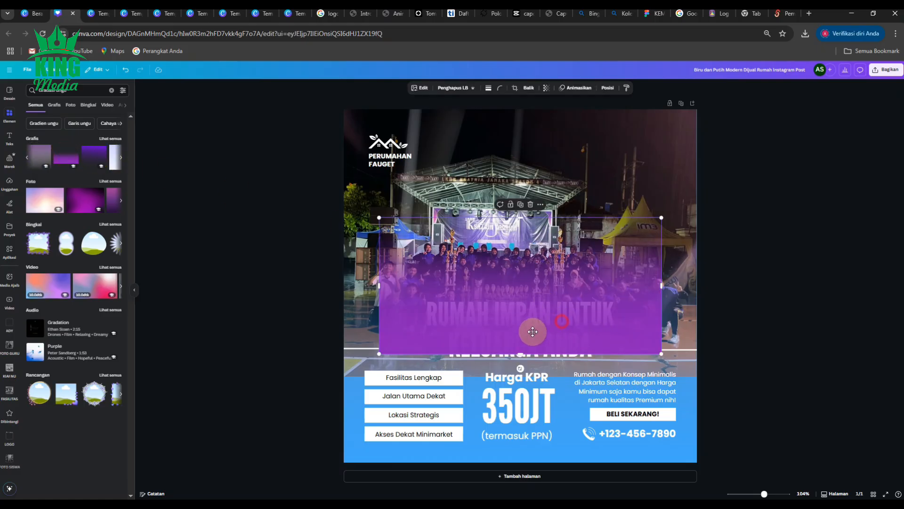
- Shift the purple gradient towards the page's left edge and remove the old blue gradient overlay
left_click_drag(531, 327, 524, 349)
left_click(357, 456)
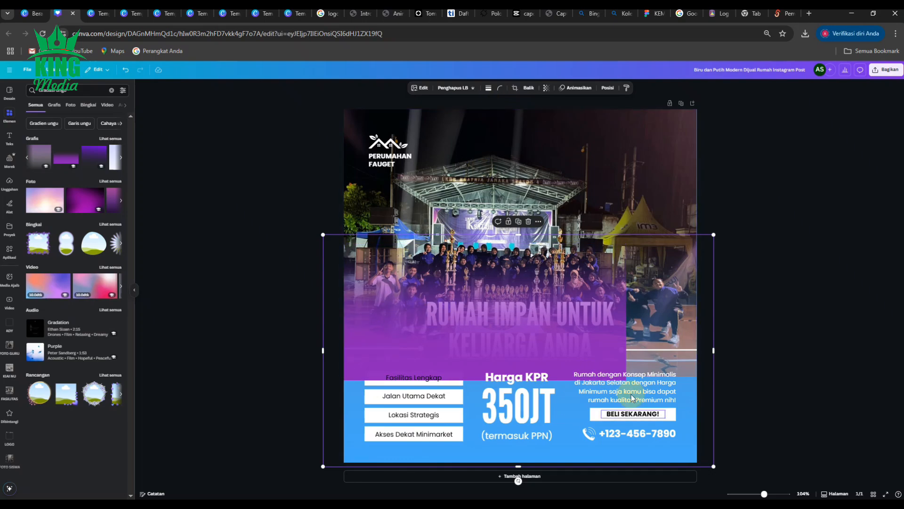
left_click_drag(395, 355, 233, 423)
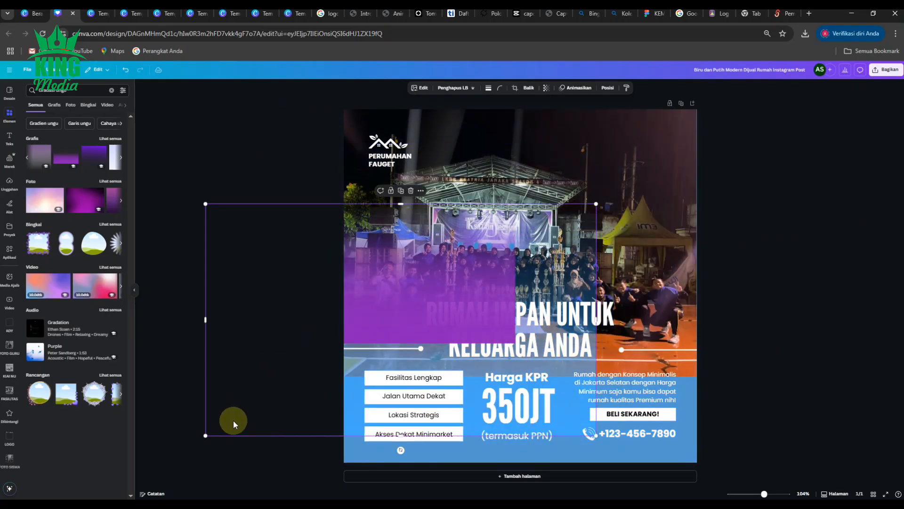
left_click(369, 490)
- Set the page background to the purple sampled from the solid lower part of the gradient
left_click(364, 456)
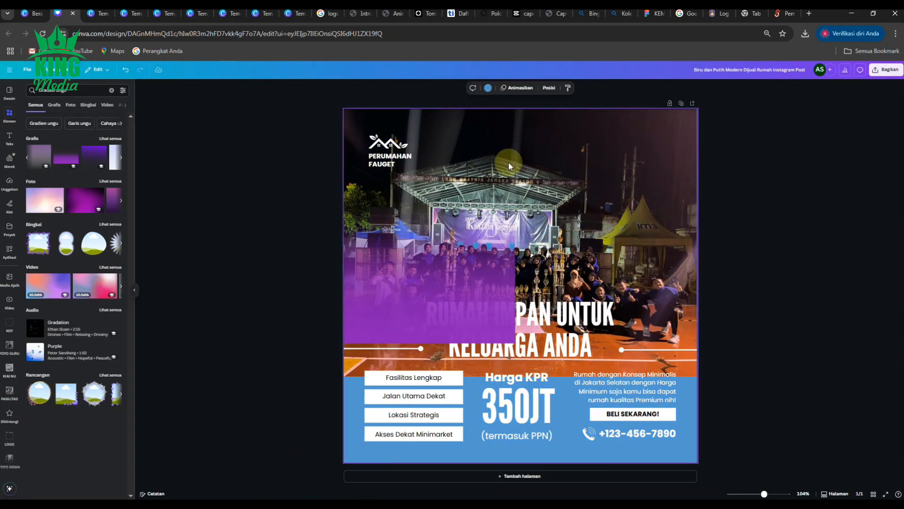
left_click(489, 88)
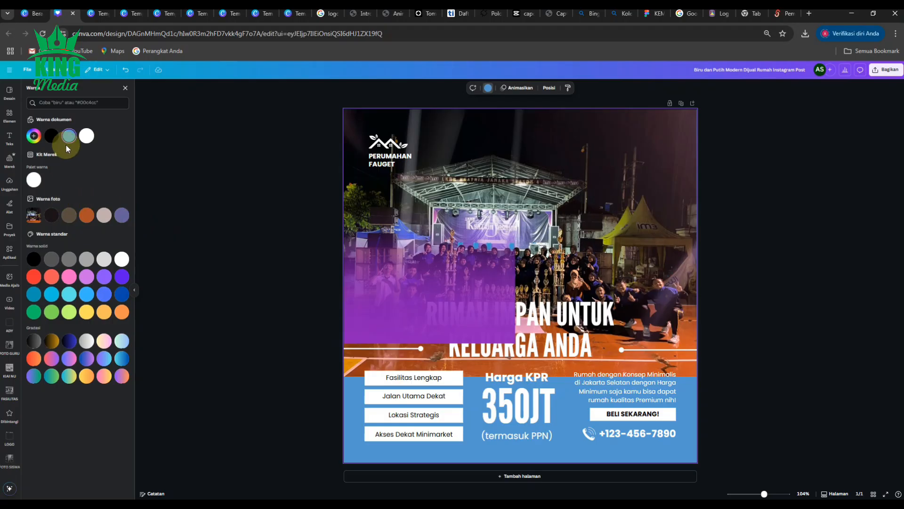
left_click(33, 136)
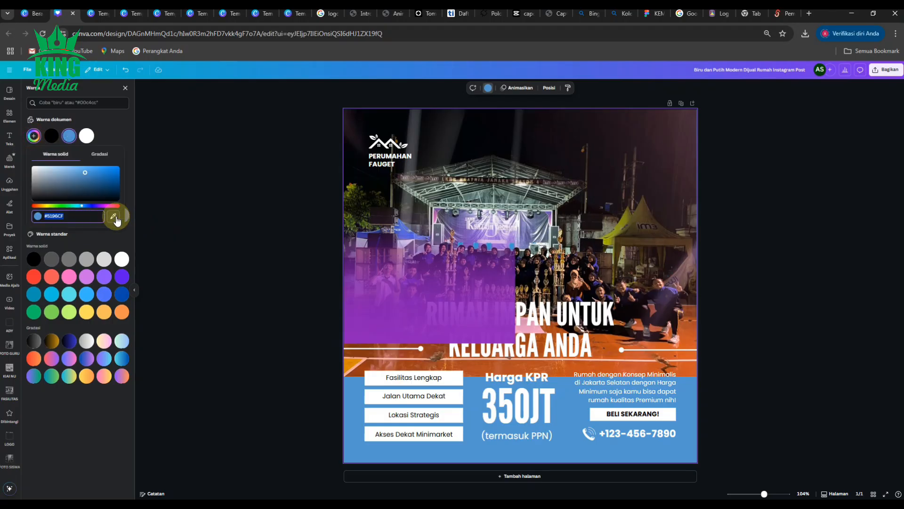
left_click(114, 217)
left_click(351, 340)
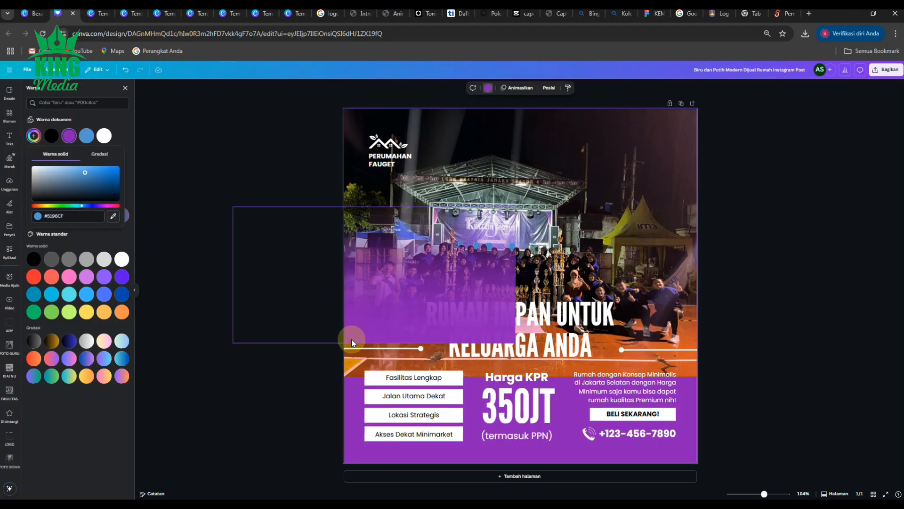
left_click(245, 262)
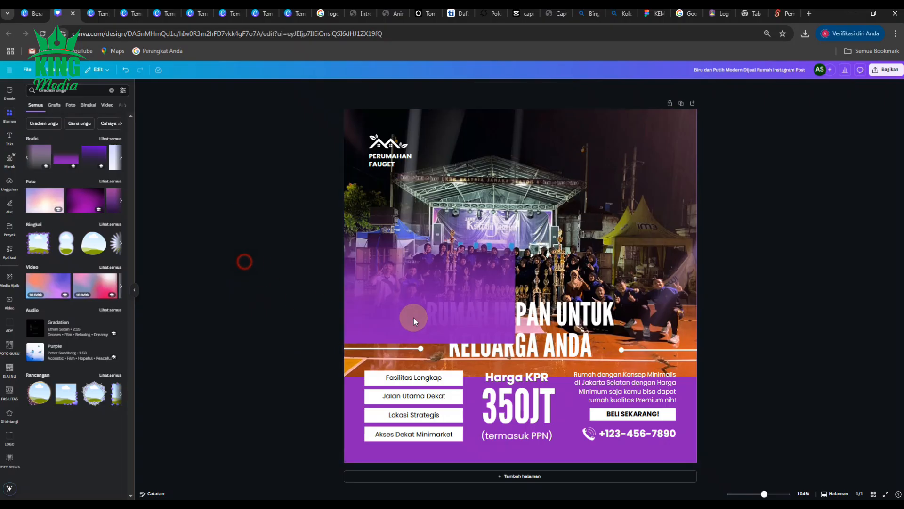
- Align the purple gradient with the page's left edge, enlarge it to 1080 px wide and send it backward behind the headline and lines
left_click_drag(413, 317, 487, 335)
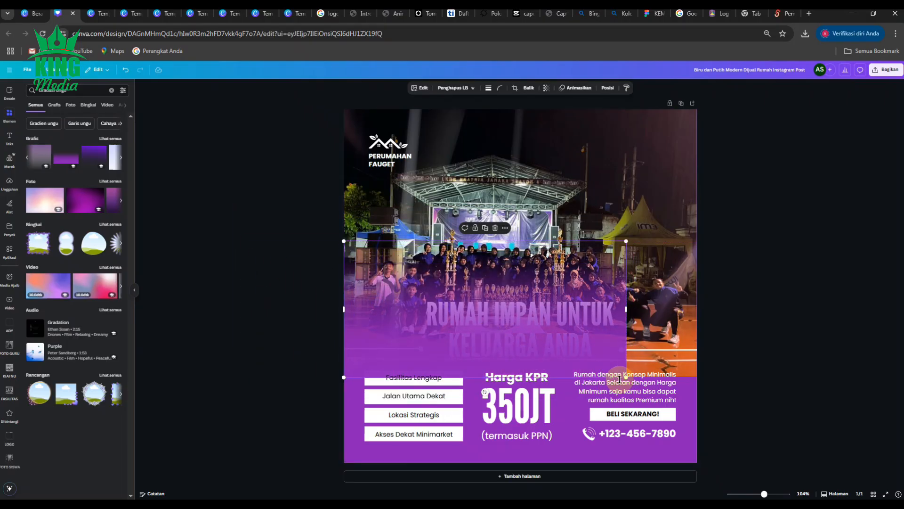
left_click_drag(626, 378, 699, 400)
left_click(607, 88)
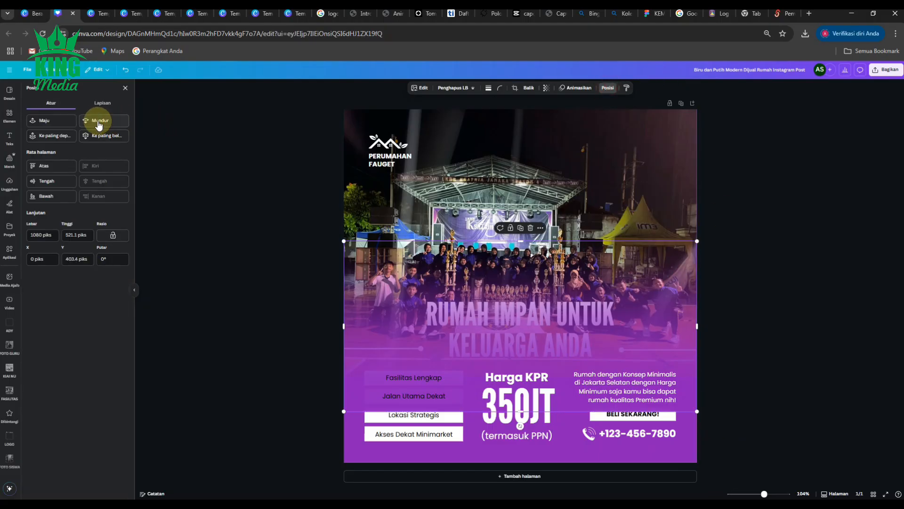
left_click(99, 122)
left_click(91, 118)
left_click(90, 117)
left_click(93, 120)
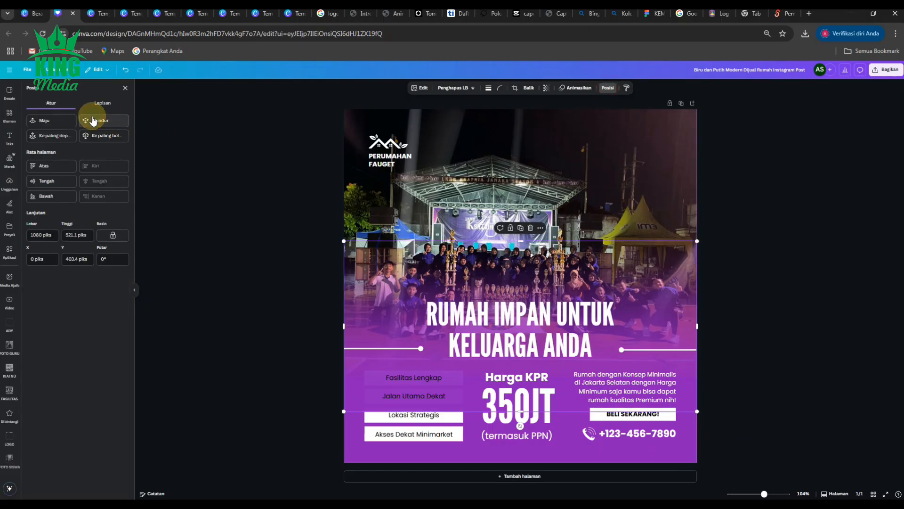
left_click(94, 120)
left_click(94, 120)
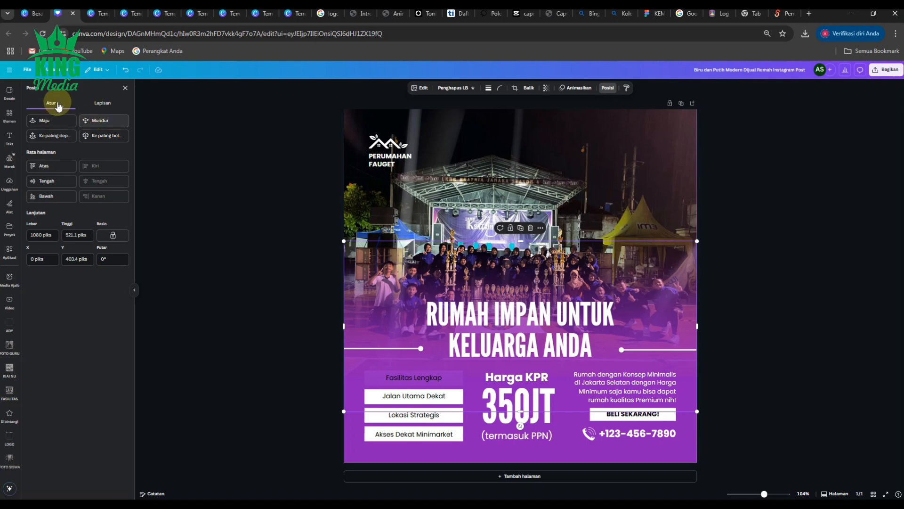
- Move the purple gradient's layer below the last white box, directly above the group photo
left_click(101, 102)
scroll(101, 268, "down", 5)
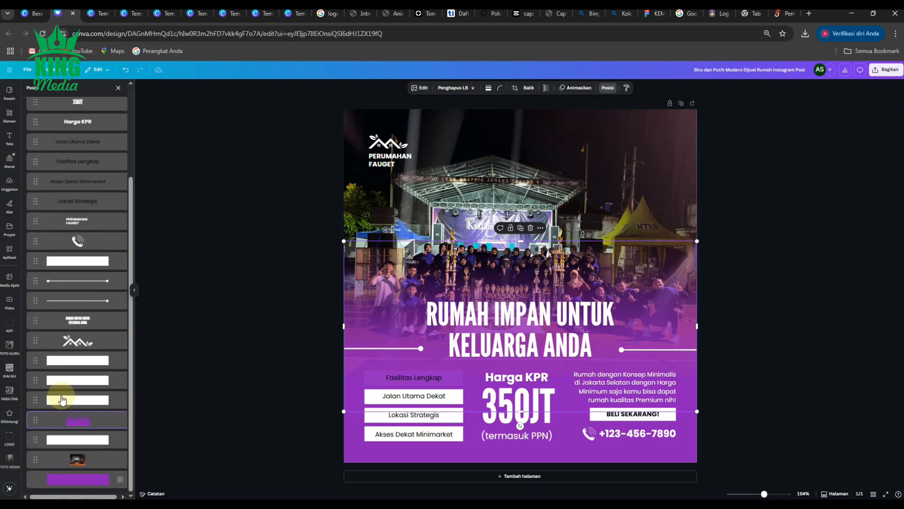
left_click_drag(86, 414, 78, 450)
left_click(268, 298)
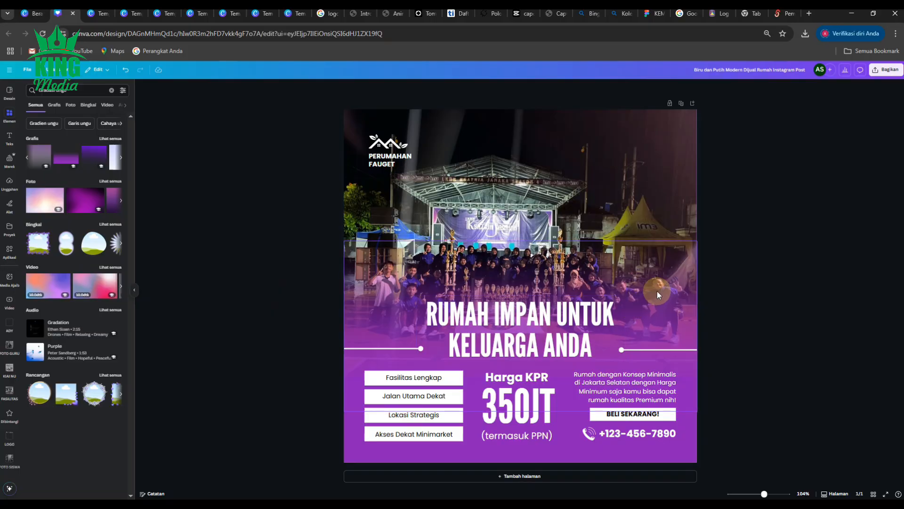
- Nudge the purple gradient slightly down over the group photo
left_click(748, 292)
mouse_move(650, 284)
left_mouse_down()
mouse_move(653, 237)
mouse_move(647, 304)
mouse_move(646, 292)
left_mouse_up()
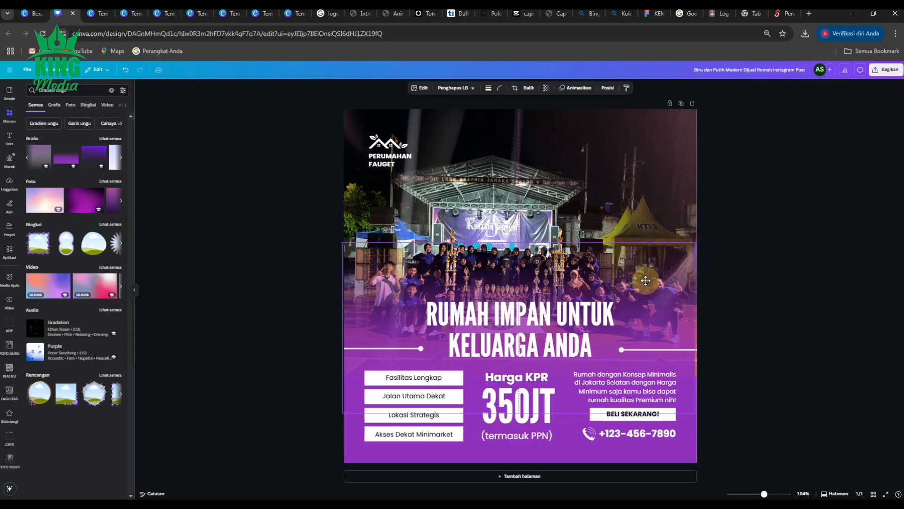
left_click(759, 293)
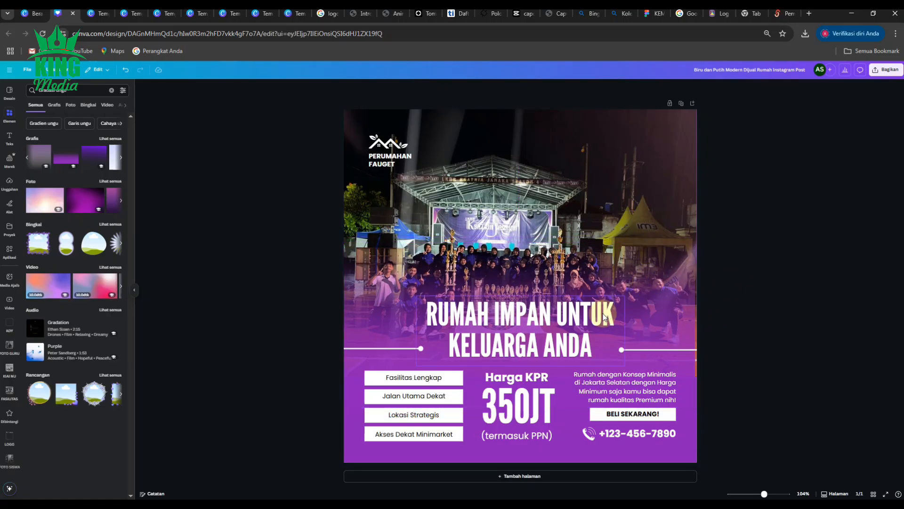
- Delete the "PERUMAHAN FAUGET" text and the house logo above it
left_click(384, 158)
key("Delete")
left_click(386, 145)
key("Delete")
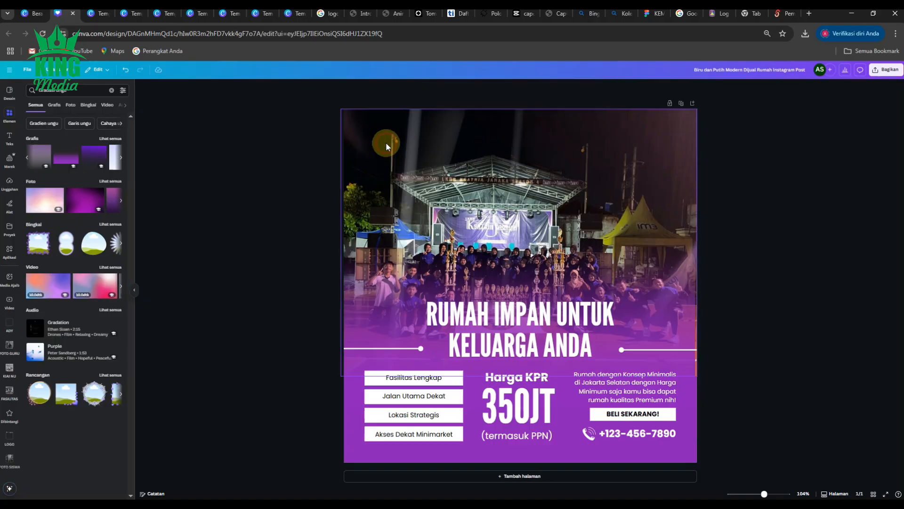
- Insert the white SMK YPM 3 Taman logo strip from the LOGO folder and place it centred along the page's top edge
left_click(11, 442)
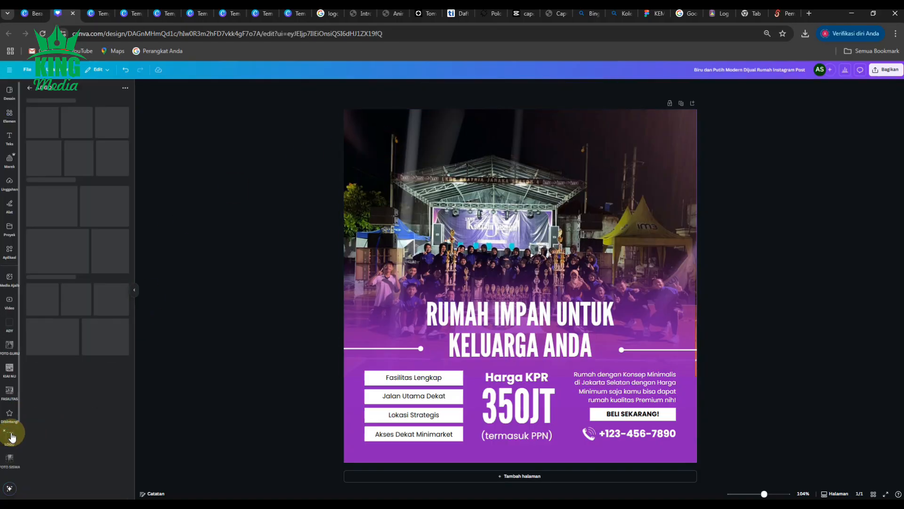
scroll(112, 377, "down", 15)
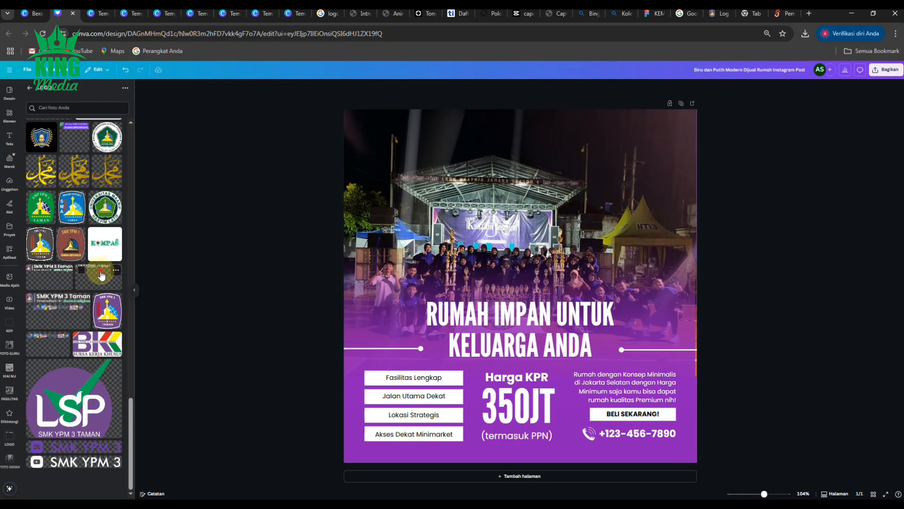
left_click(71, 281)
left_click_drag(523, 359, 551, 133)
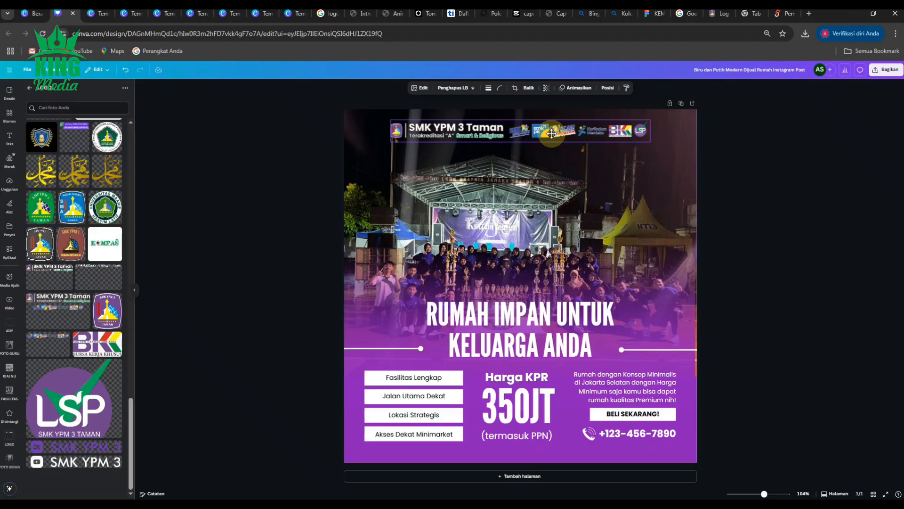
left_click(827, 212)
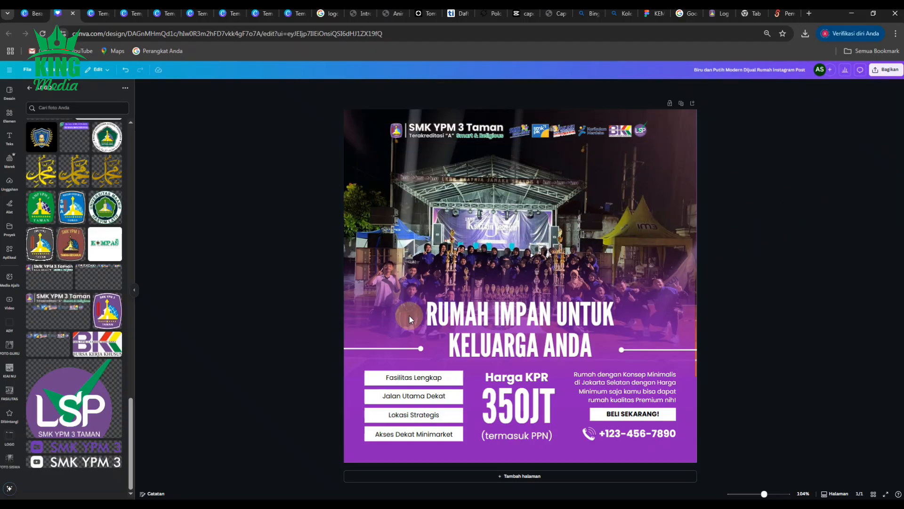
key("alt+Tab")
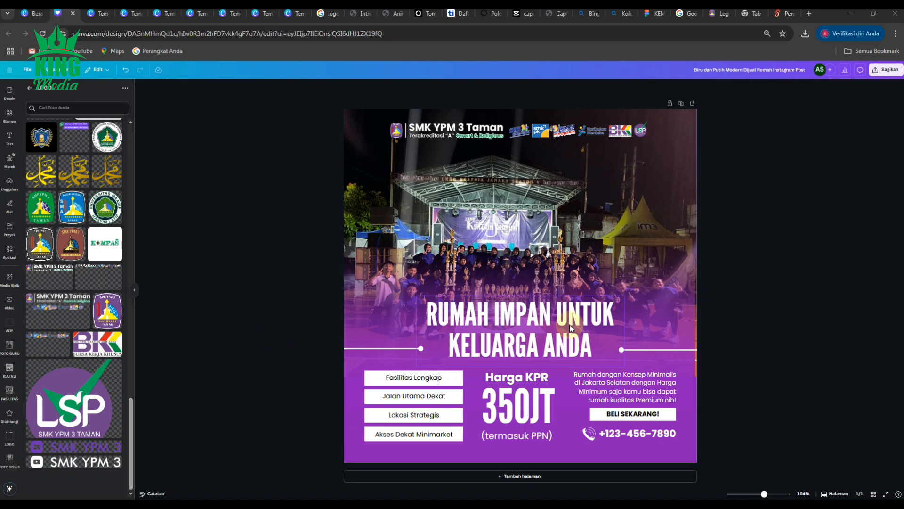
- Replace the headline "RUMAH IMPAN UNTUK KELUARGA ANDA" with "CONGRATULATIONS"
double_click(509, 318)
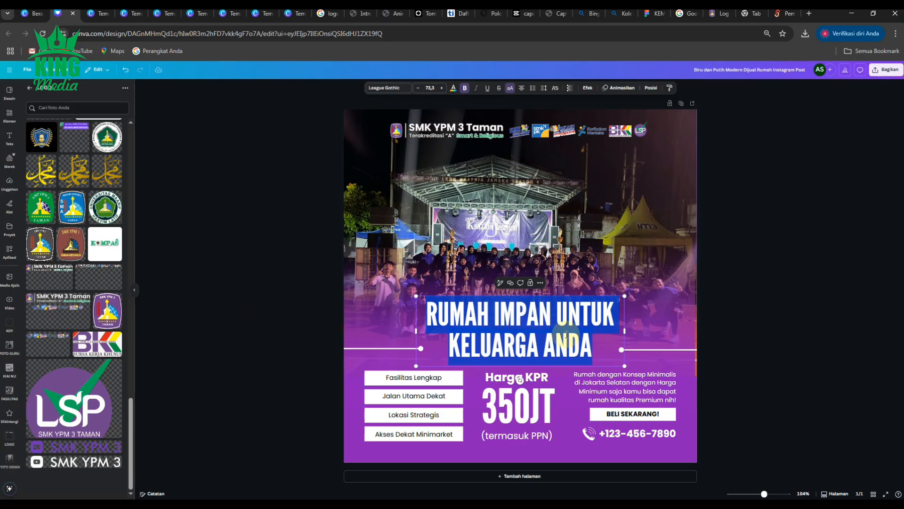
type("CONG")
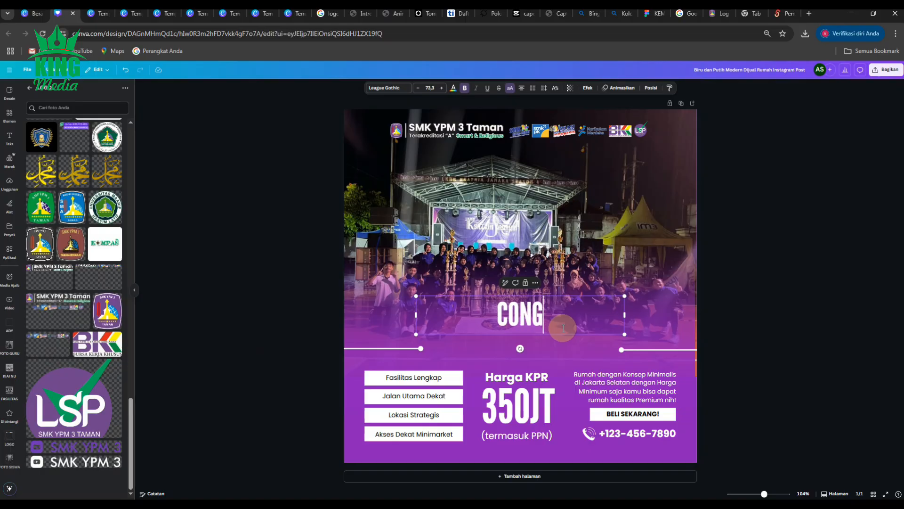
type("RATU")
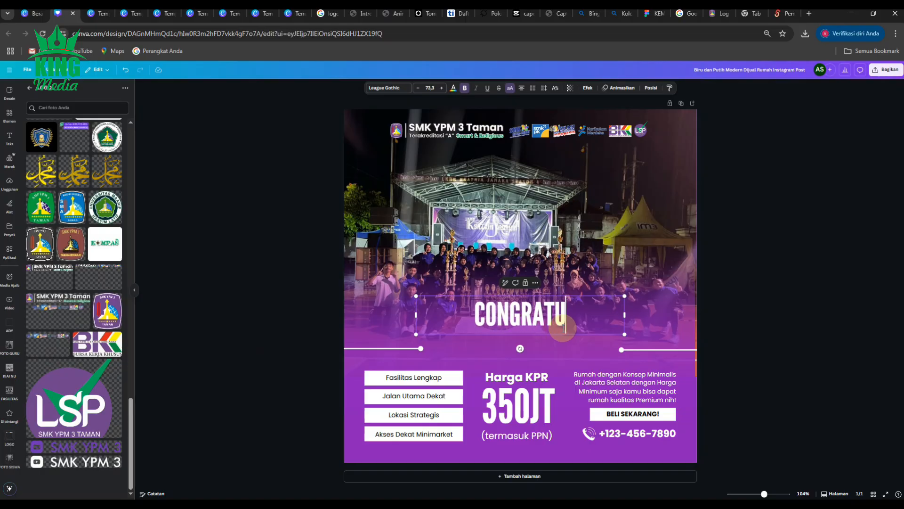
type("LATIO")
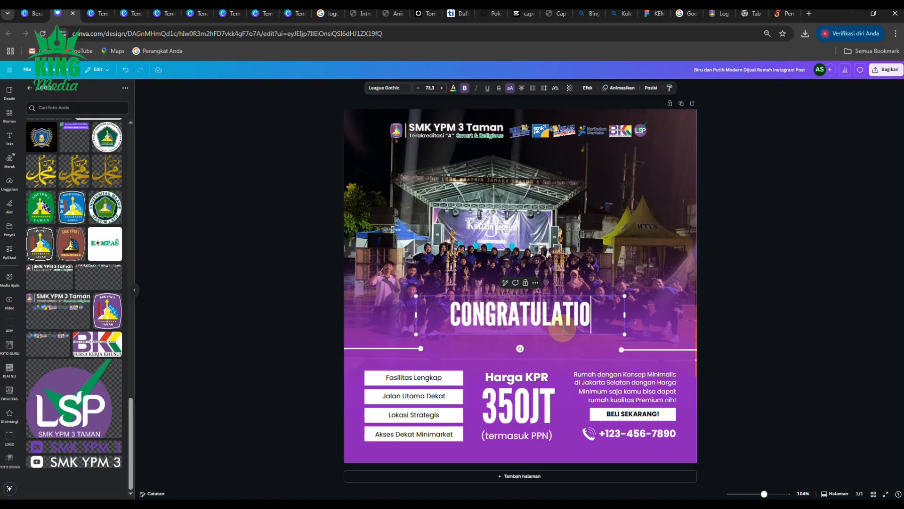
type("NS")
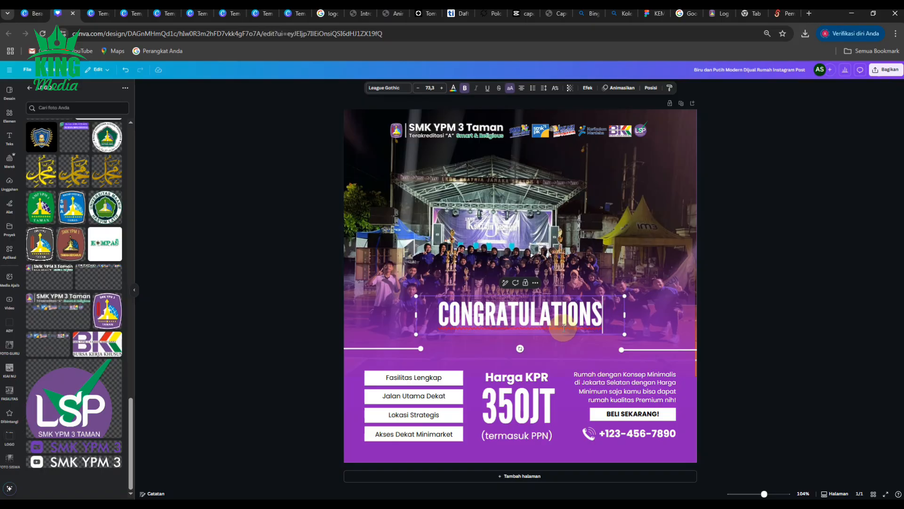
key("alt+Tab")
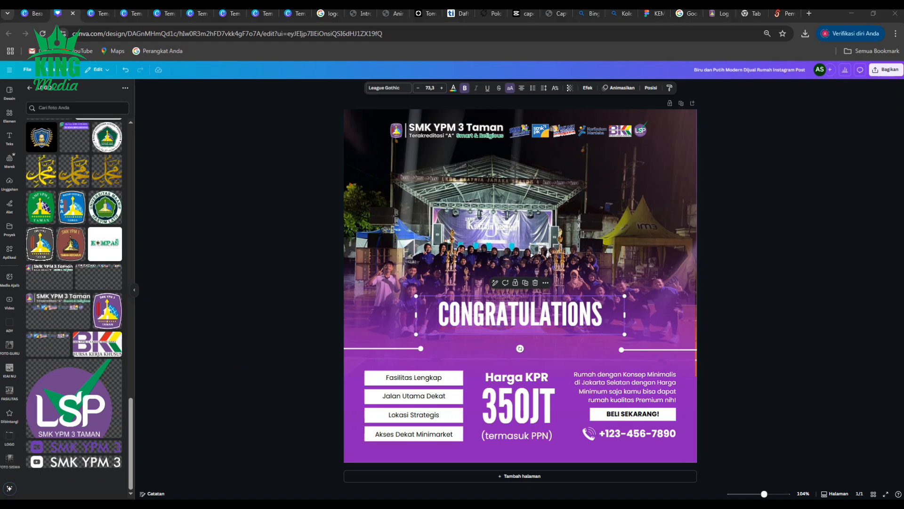
- Move the CONGRATULATIONS headline down so it sits between the two white divider lines
left_click(778, 325)
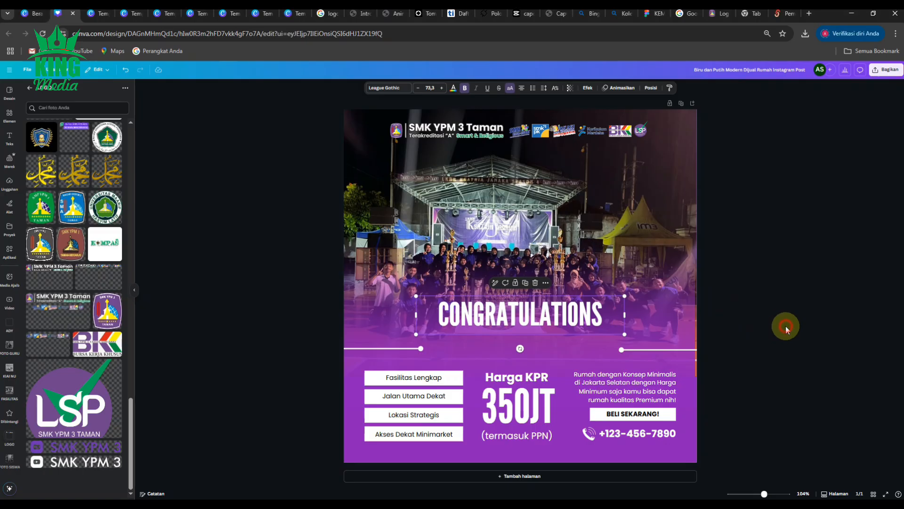
left_click(583, 321)
left_click_drag(578, 319, 573, 346)
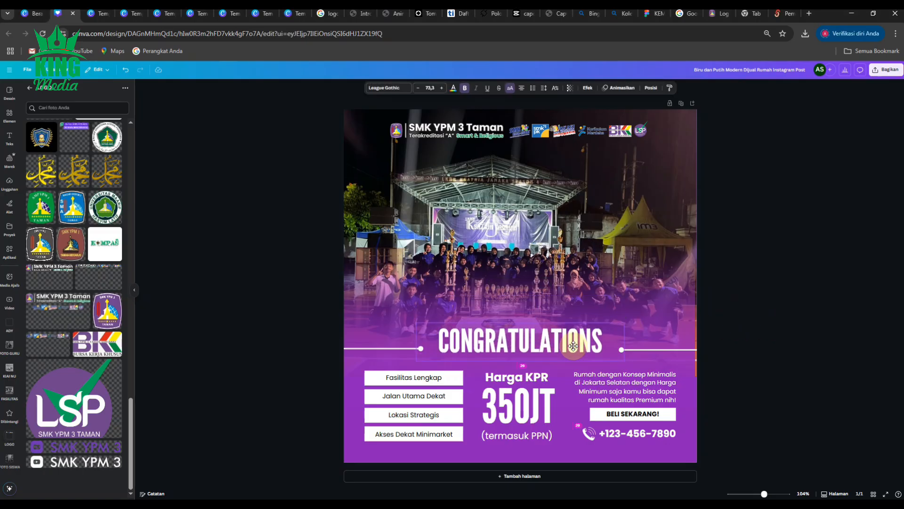
left_click(779, 325)
- Enlarge the purple gradient slightly on both sides so it extends just past the page's side edges
left_click(677, 315)
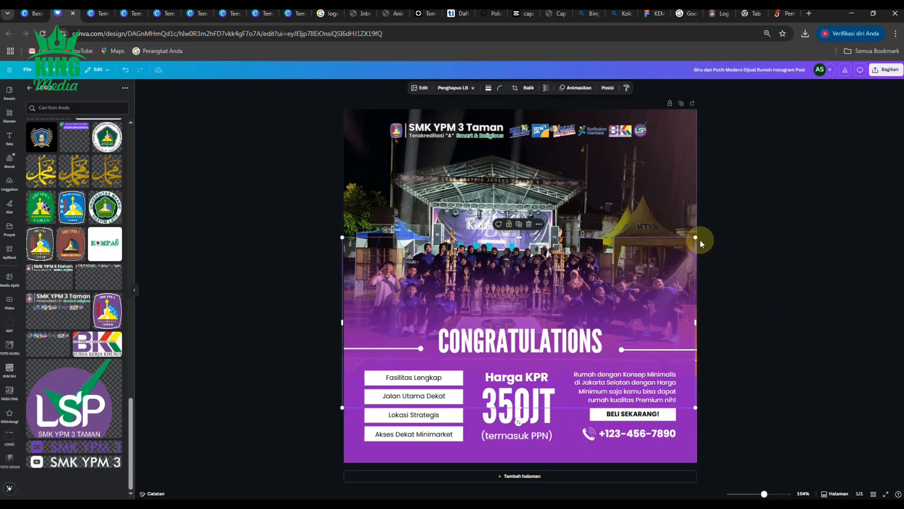
left_click_drag(696, 237, 699, 235)
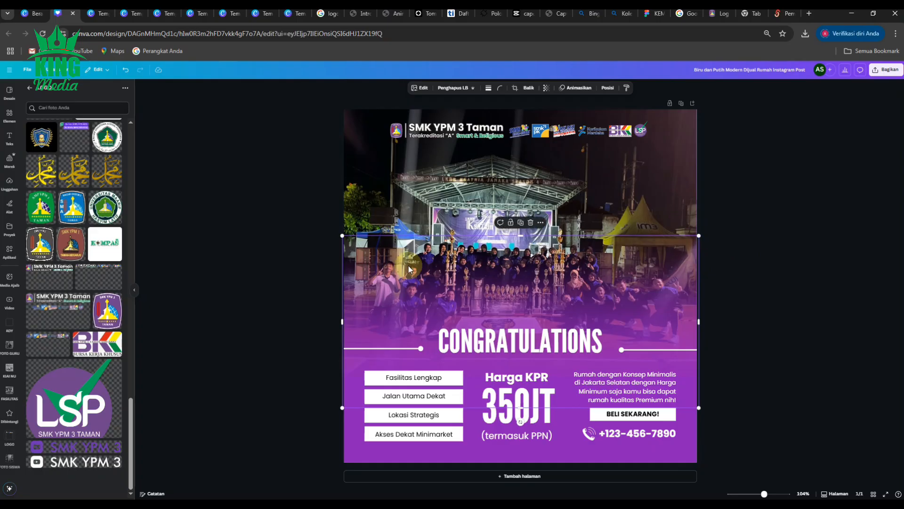
left_click_drag(342, 236, 341, 234)
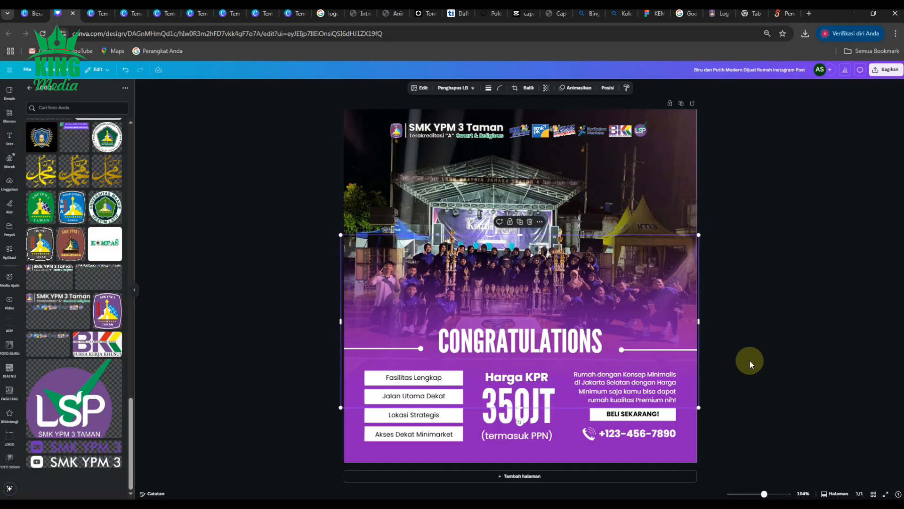
left_click(754, 361)
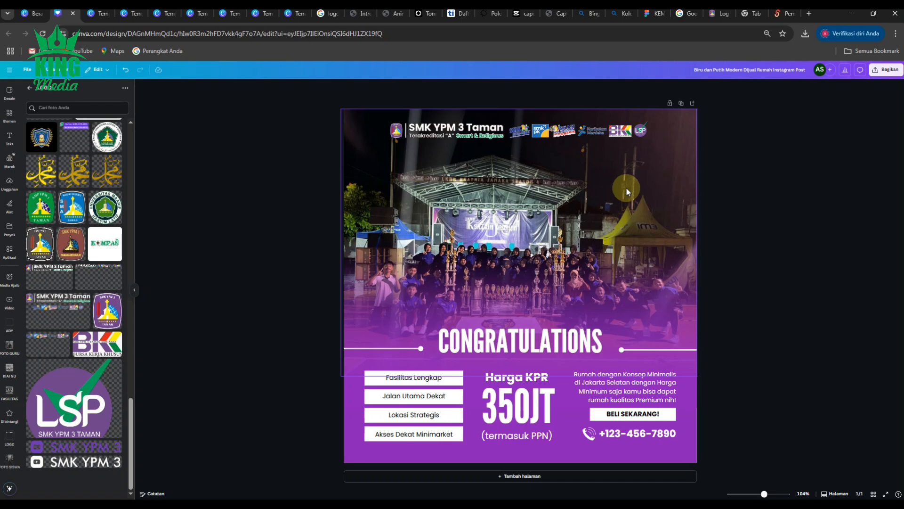
- Move the group photo straight up until its lower edge meets the white divider lines
left_click_drag(626, 187, 626, 180)
left_click_drag(625, 178, 625, 161)
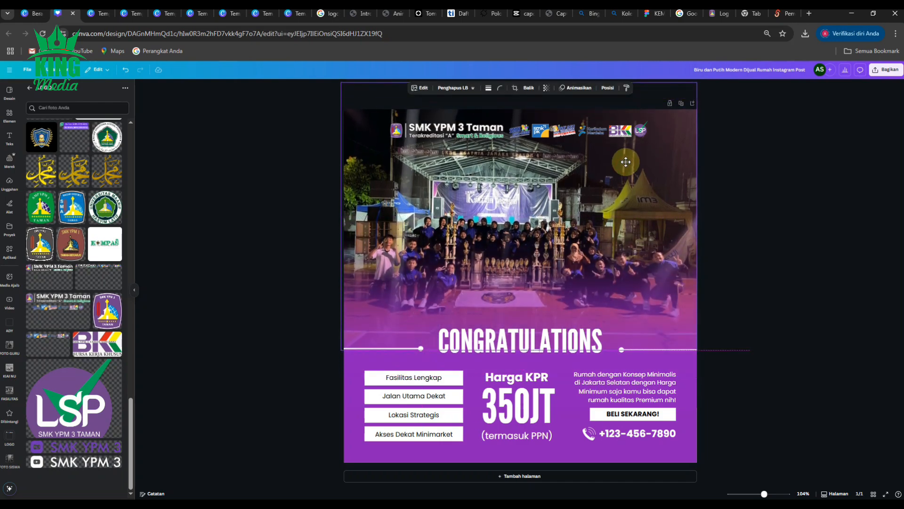
left_click(821, 245)
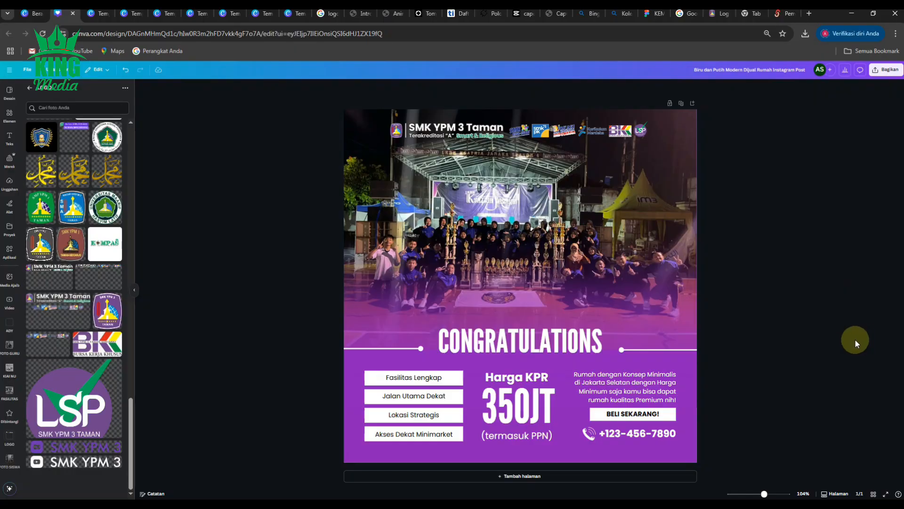
- Nudge the purple gradient slightly up over the lower part of the group photo
left_click(684, 365)
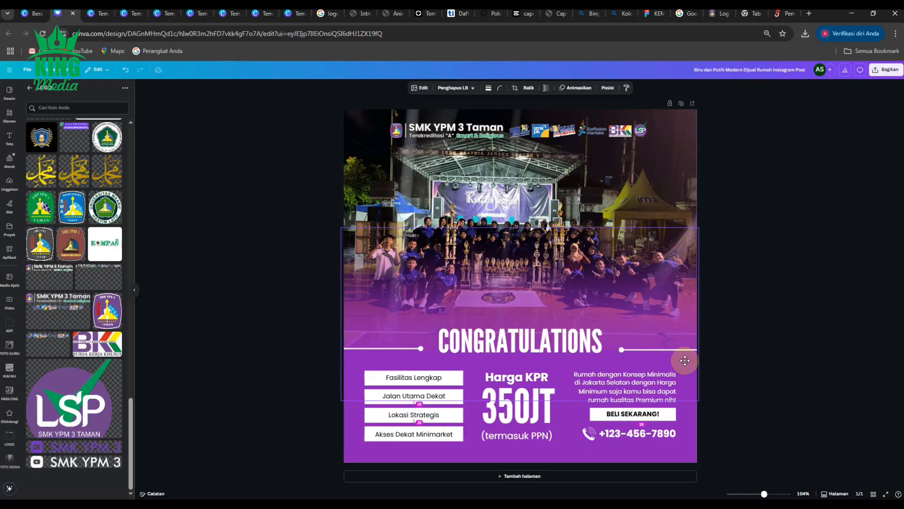
left_click(781, 344)
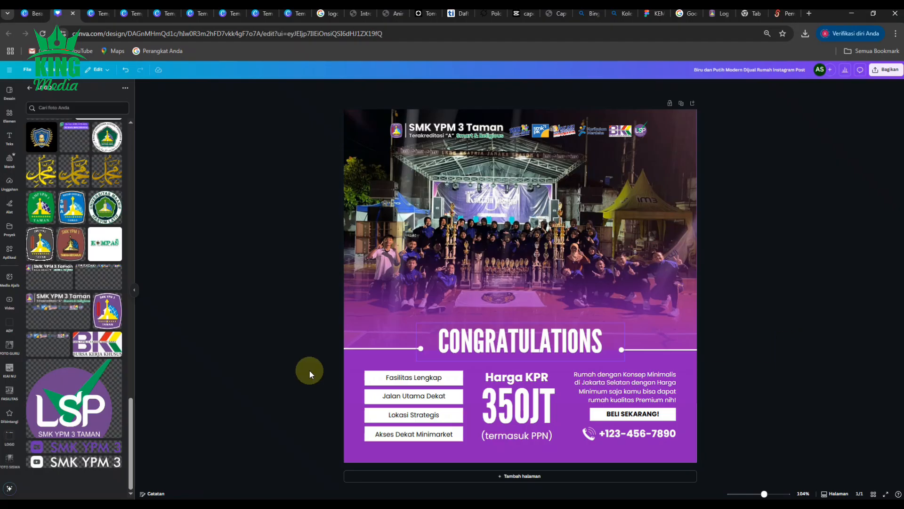
scroll(79, 379, "up", 7)
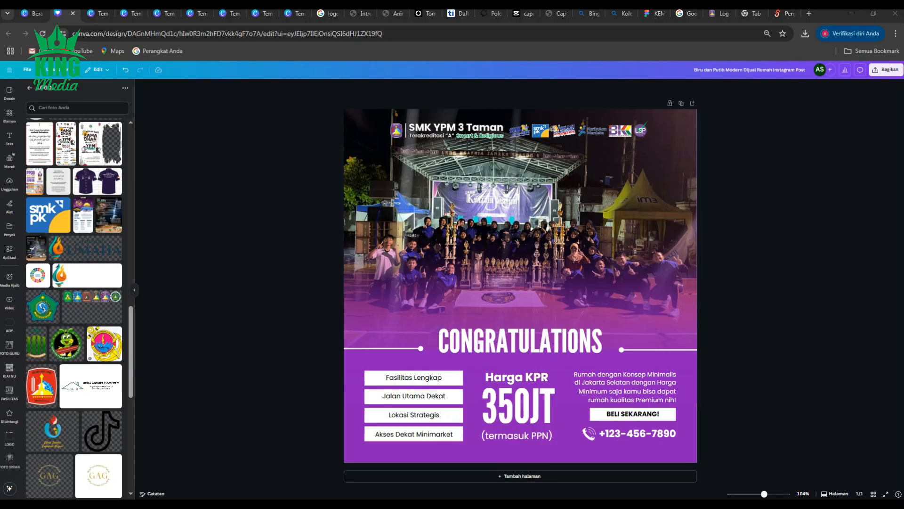
- Replace the house description paragraph with the copied list of competition awards and move that text block up over the group photo
double_click(650, 385)
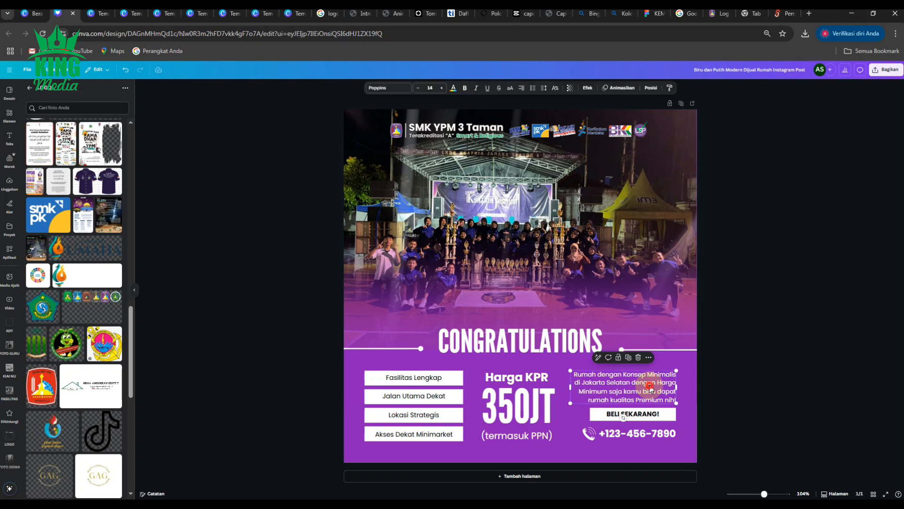
key("ctrl+v")
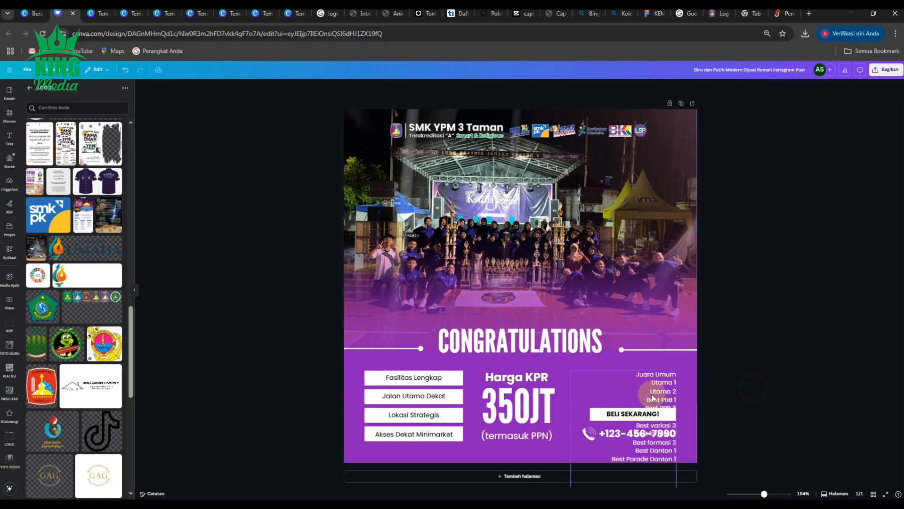
left_click_drag(642, 376, 629, 205)
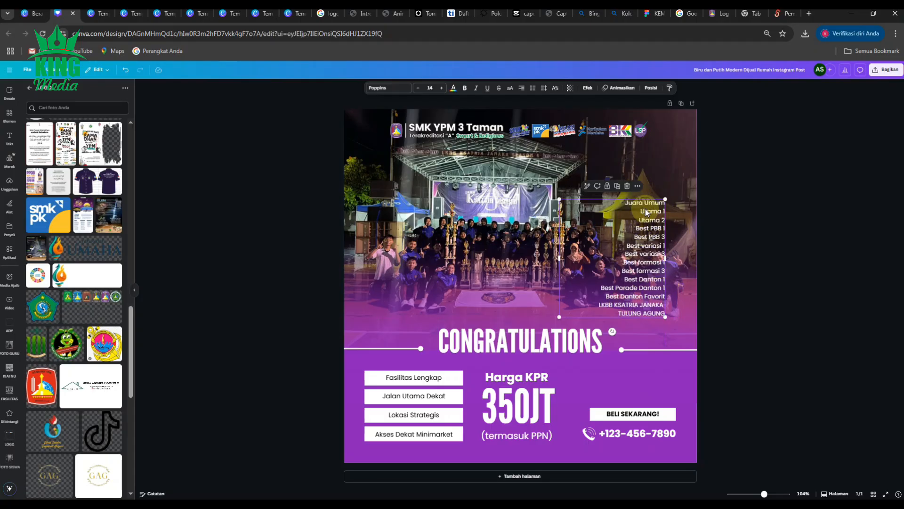
scroll(647, 217, "up", 4)
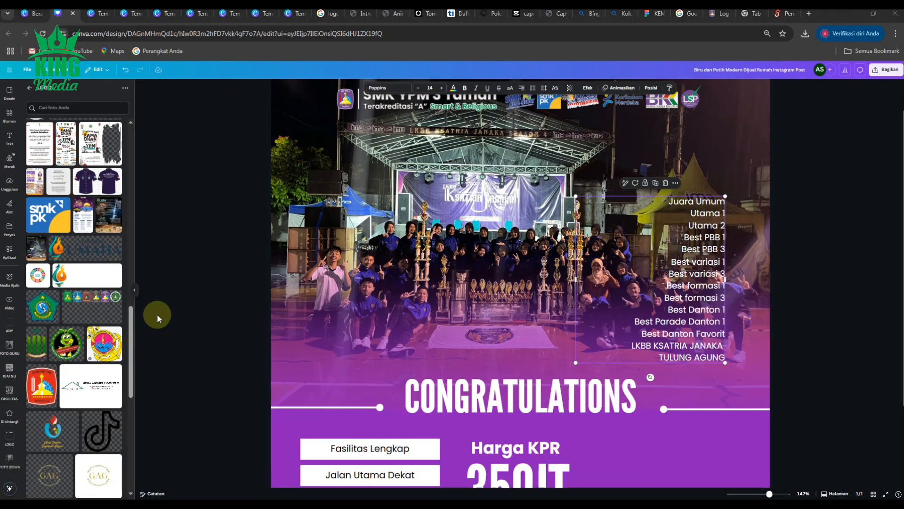
- Add "Tingkat Nasional" after "TULUNG AGUNG" in the last line of the awards list
left_click(692, 356)
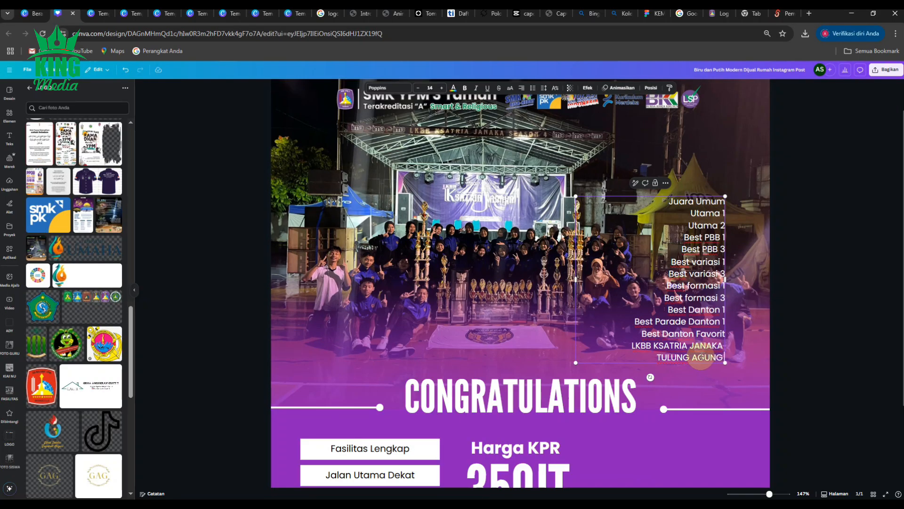
type("Tin")
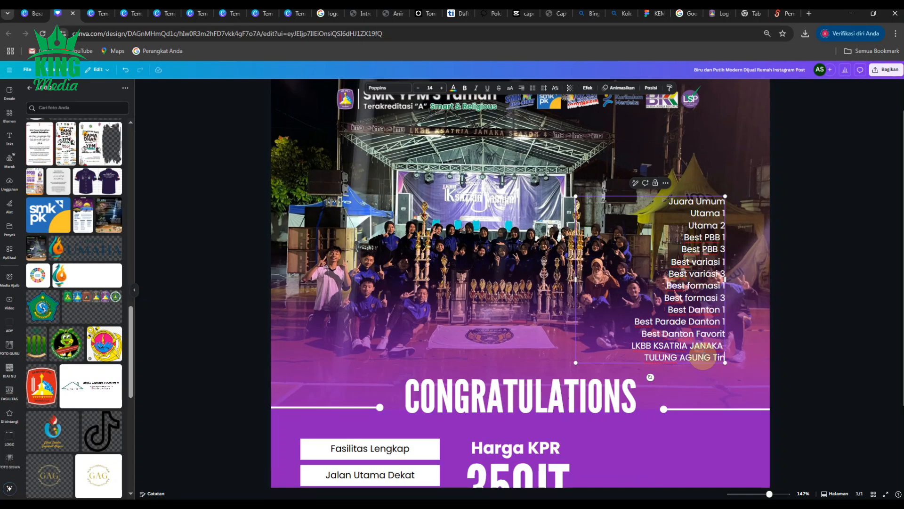
type("gkat Nasional")
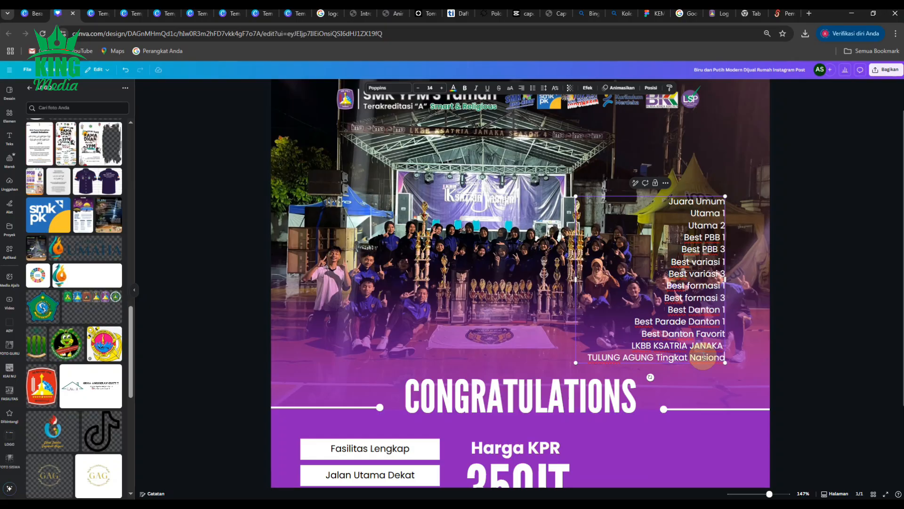
type("l")
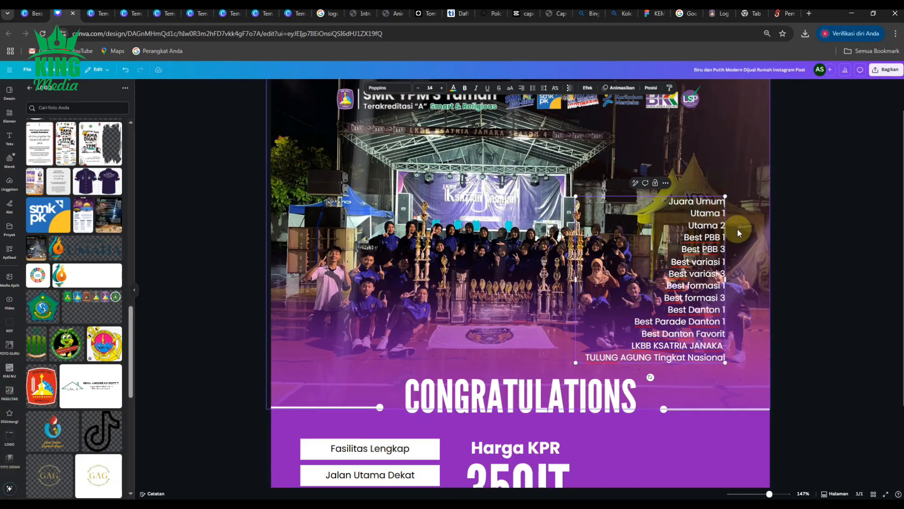
- Merge the first awards into one comma-separated line reading "Juara Umum, Utama 1, Utama 2," and continue it with Best PBB 1
key("BackSpace")
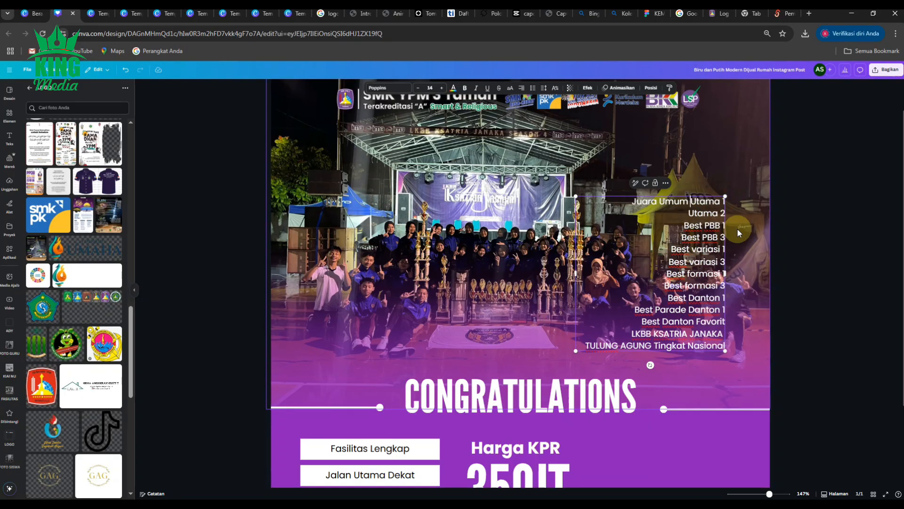
key("BackSpace")
type(",")
key("Right")
key("Right")
key("Down")
key("Left")
key("Left")
key("Left")
type(",")
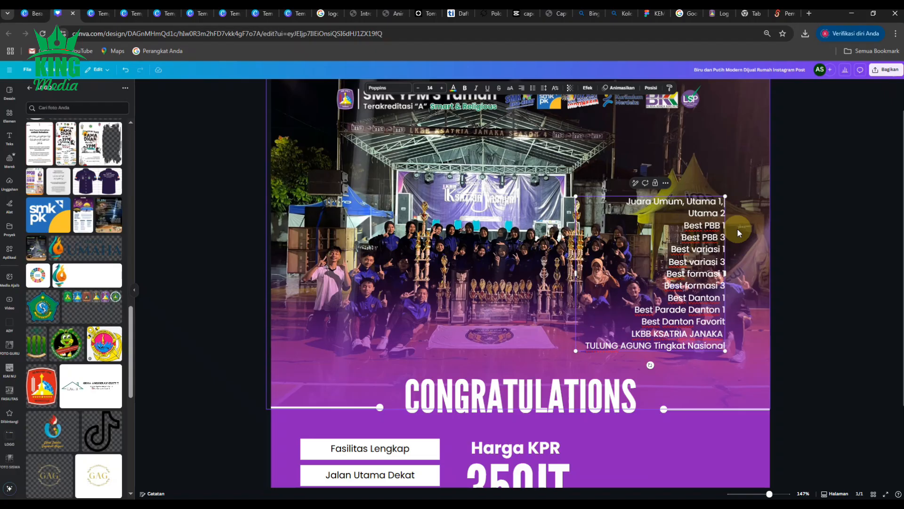
key("Delete")
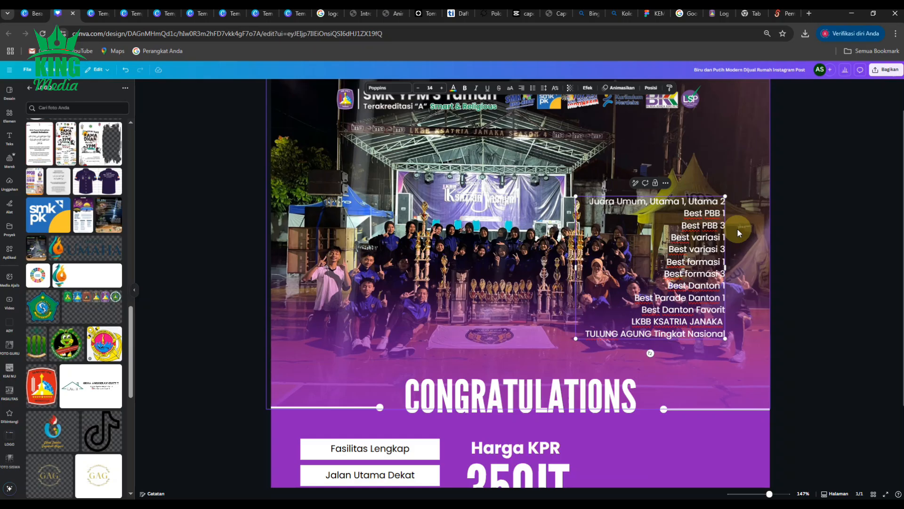
type(",")
key("Right")
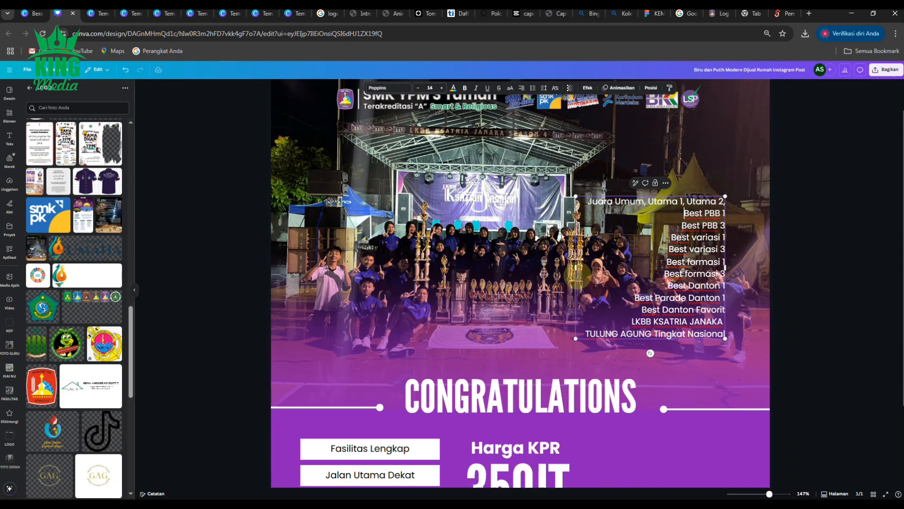
- Widen the awards text box and try to continue the comma-separated line with Best PBB 3, Best variasi 1 and Best variasi 3
left_click_drag(572, 268, 401, 269)
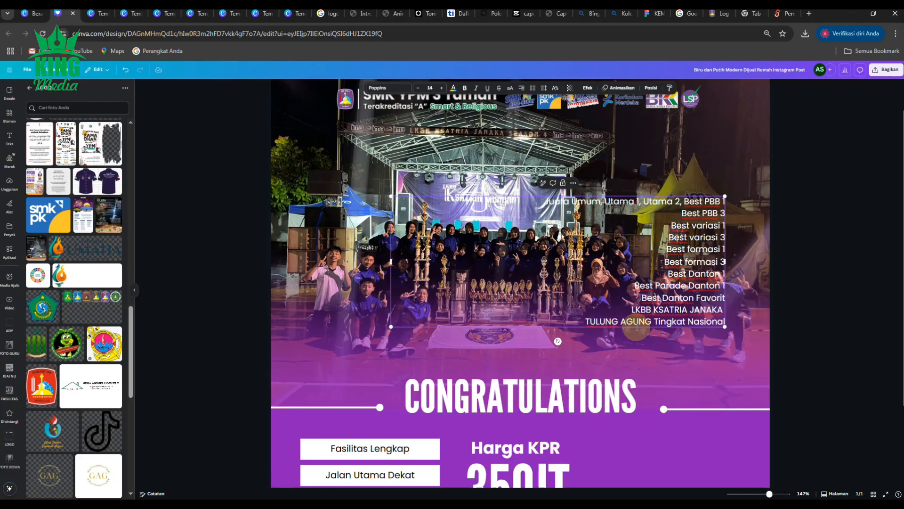
scroll(636, 327, "down", 2)
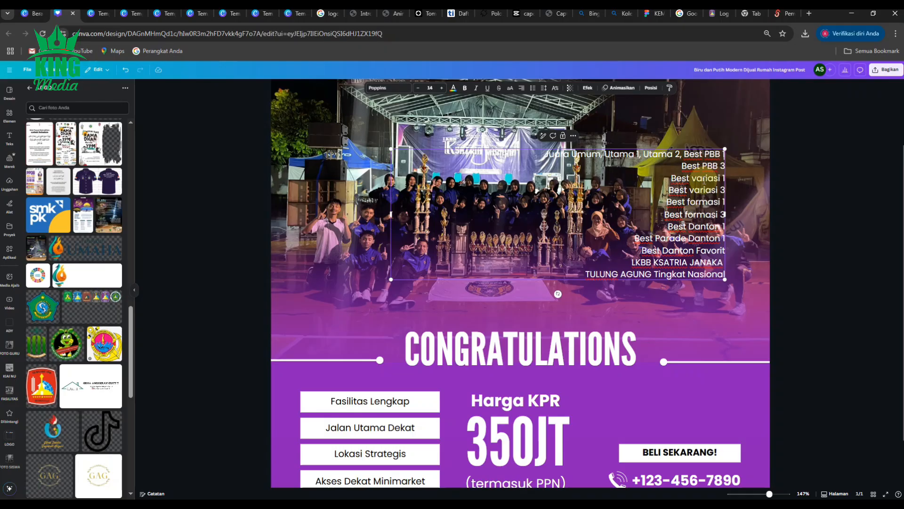
type(",")
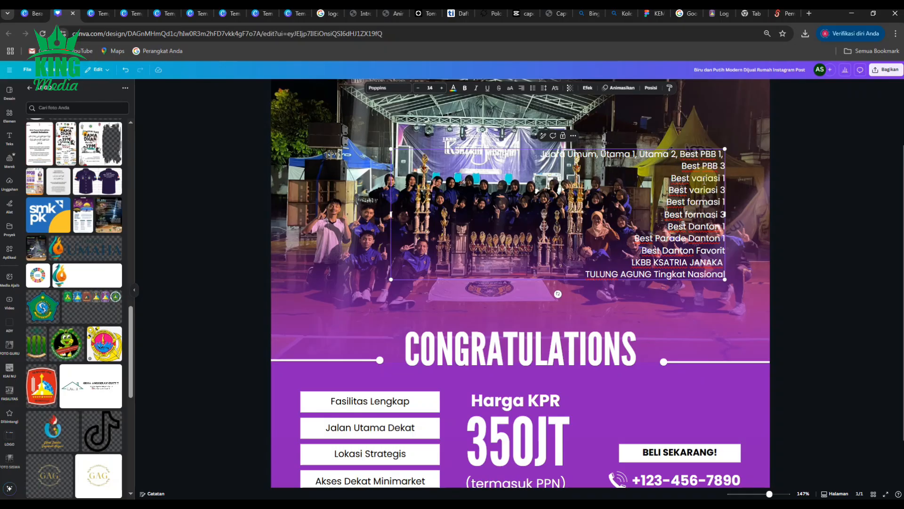
key("Delete")
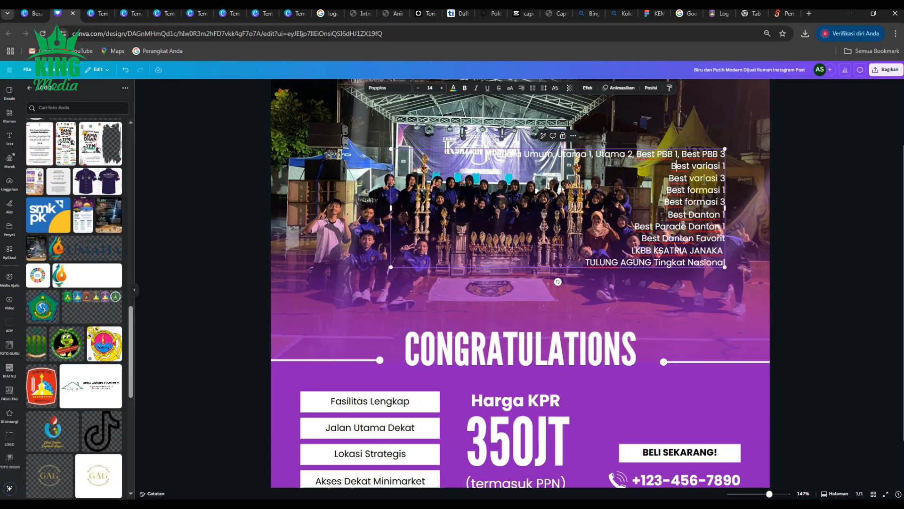
key("BackSpace")
type(", Best variasi 1")
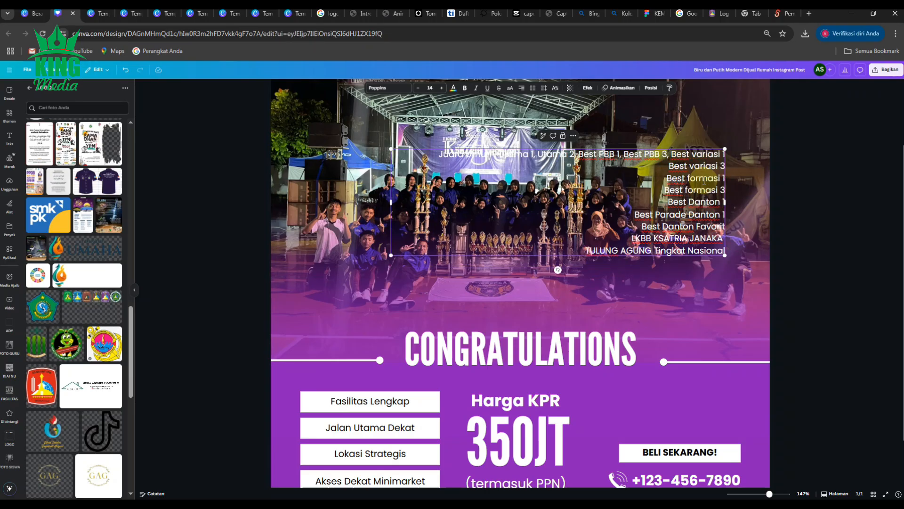
key("Delete")
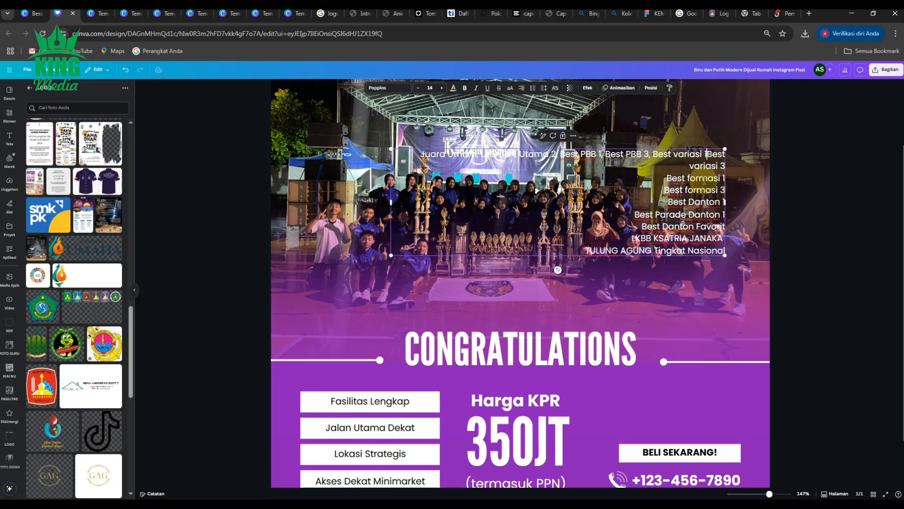
type(",")
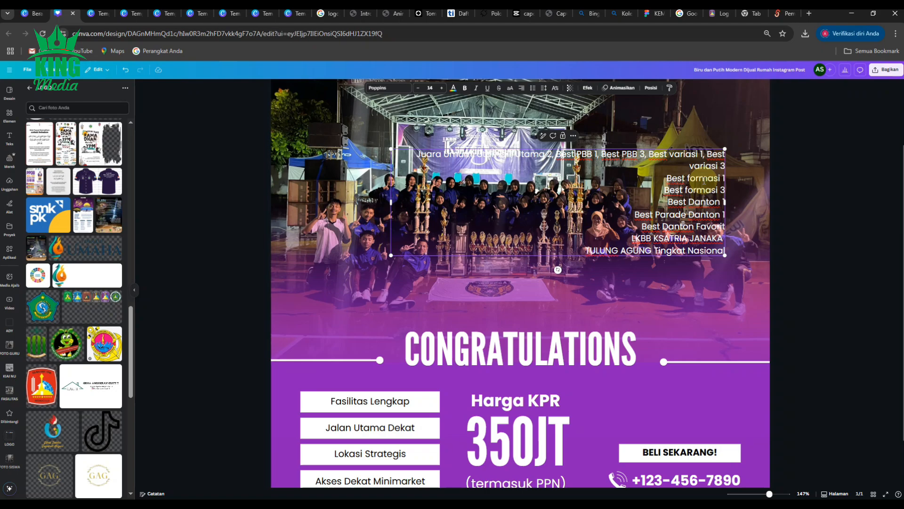
- Undo the comma-separated merging of the awards back to one award per line, starting with Juara Umum
key("ctrl+z")
key("ctrl+z")
key("ctrl+z")
key("ctrl+z")
key("ctrl+z")
key("ctrl+z")
key("ctrl+z")
key("ctrl+z")
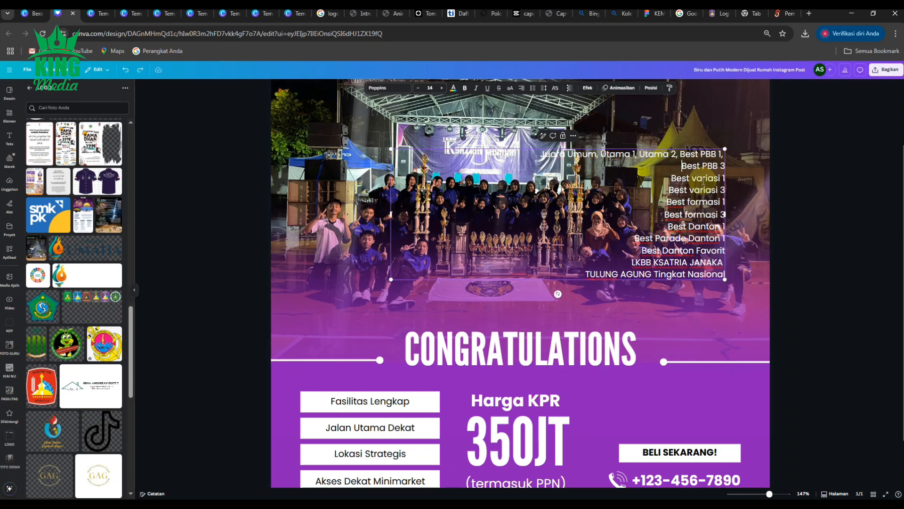
key("ctrl+z")
key("ctrl+z")
key("ctrl+z")
key("ctrl+z")
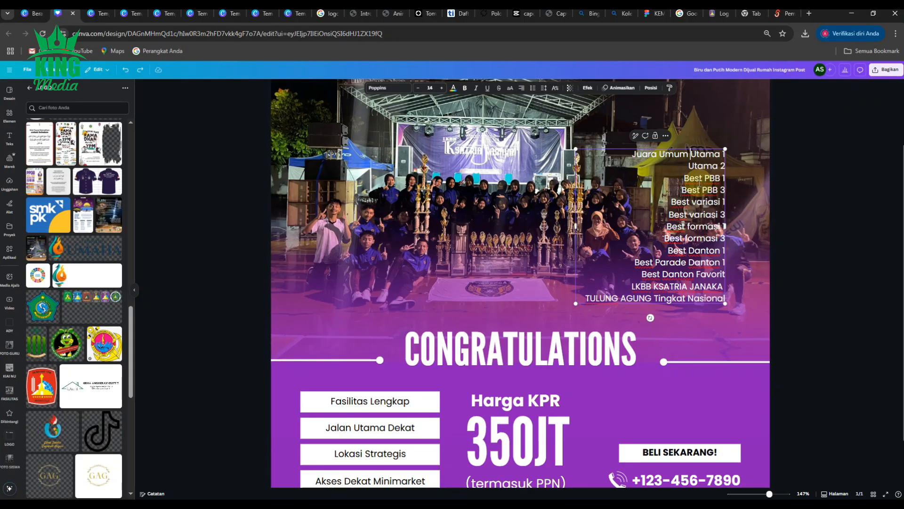
key("ctrl+z")
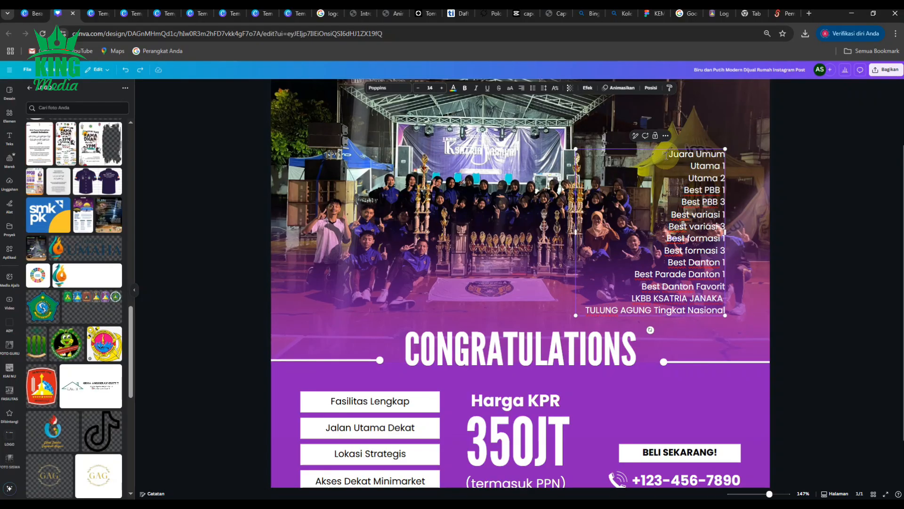
- Left-align the awards list text
key("Escape")
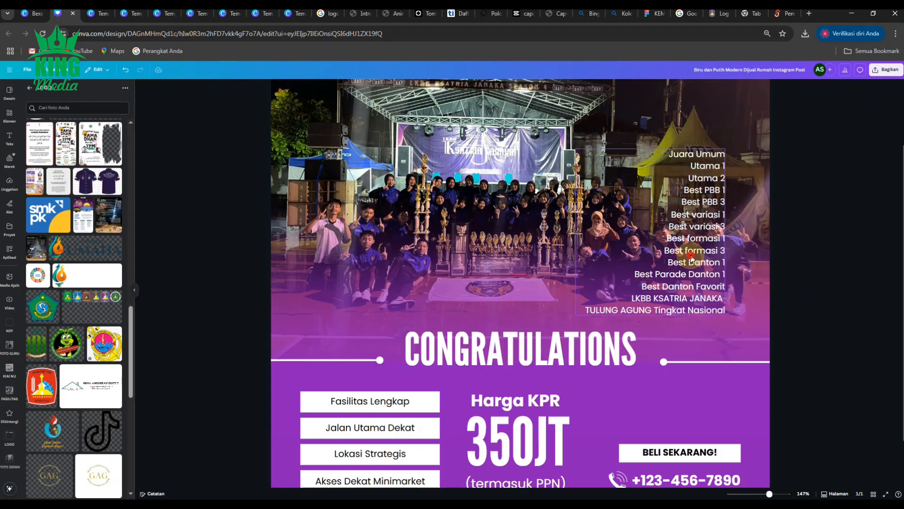
left_click(522, 88)
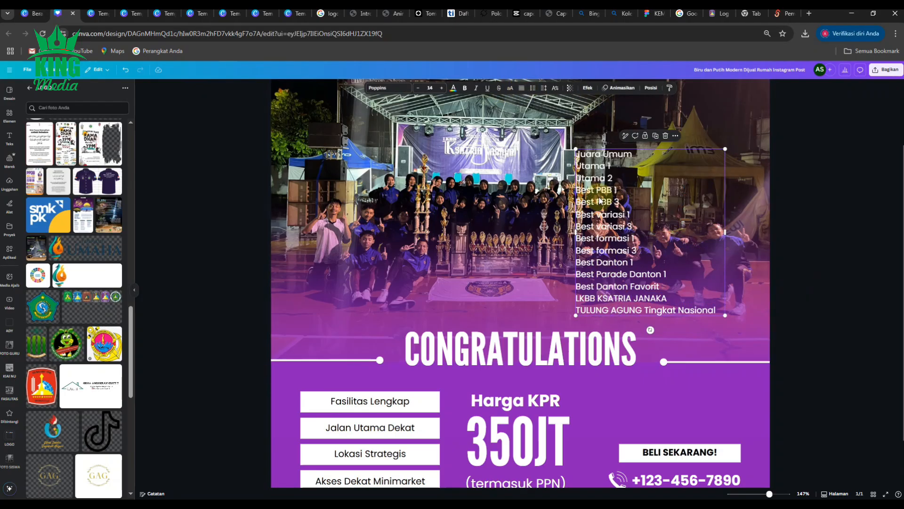
scroll(582, 253, "down", 3)
scroll(582, 253, "up", 2)
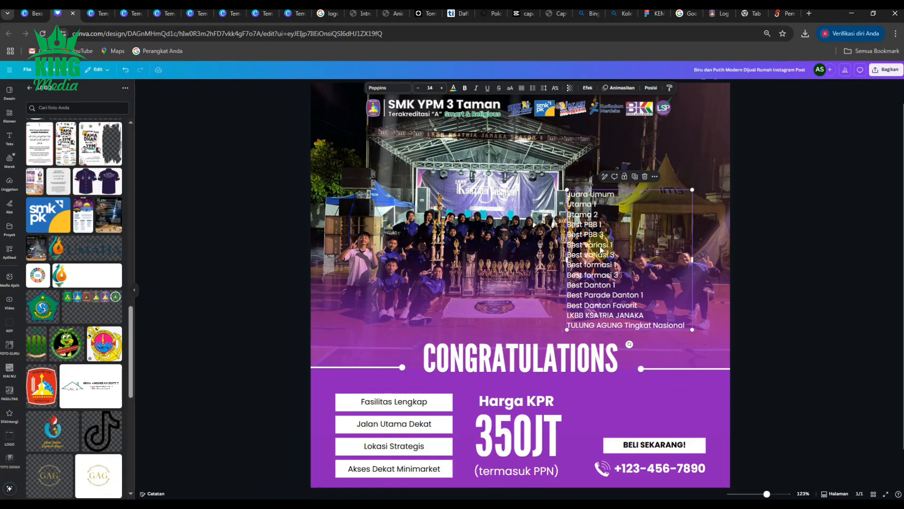
- Move the awards list down to the right of the CONGRATULATIONS heading, overlapping the lower part of the group photo
left_click_drag(573, 305, 446, 402)
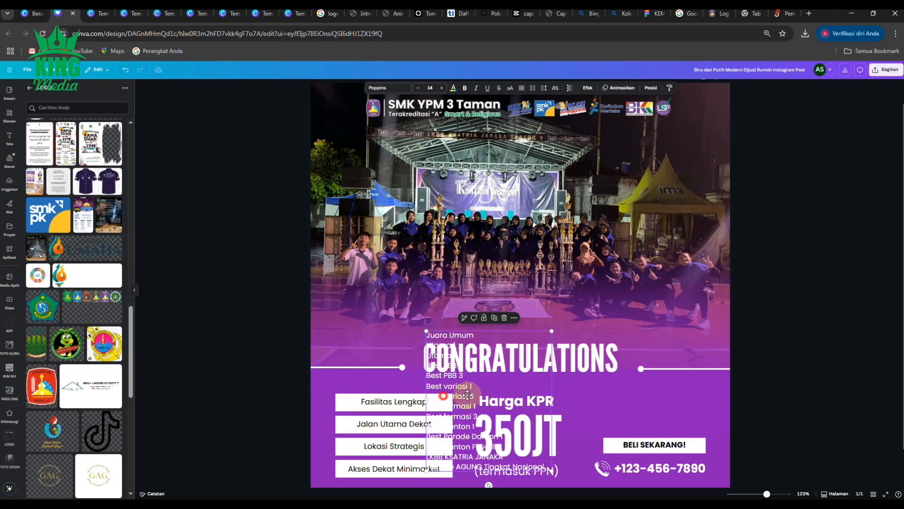
left_click_drag(443, 376, 642, 333)
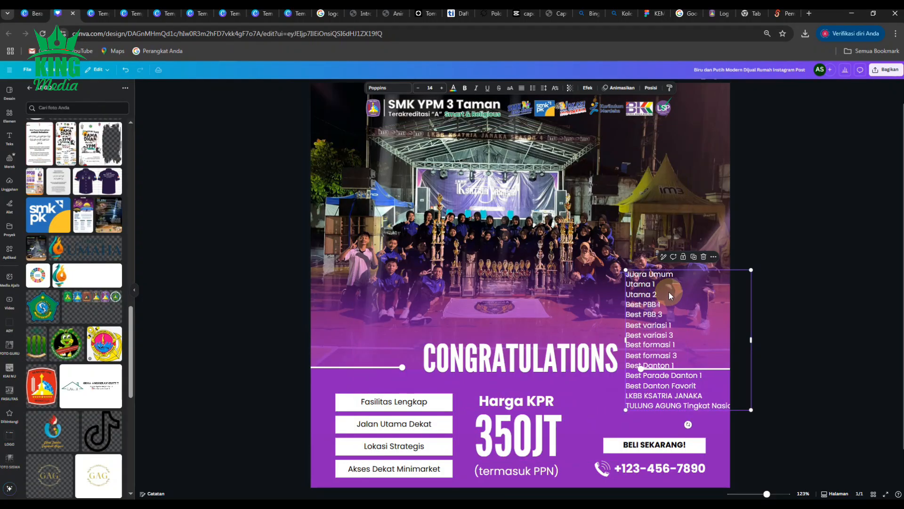
scroll(669, 292, "up", 5, "ctrl")
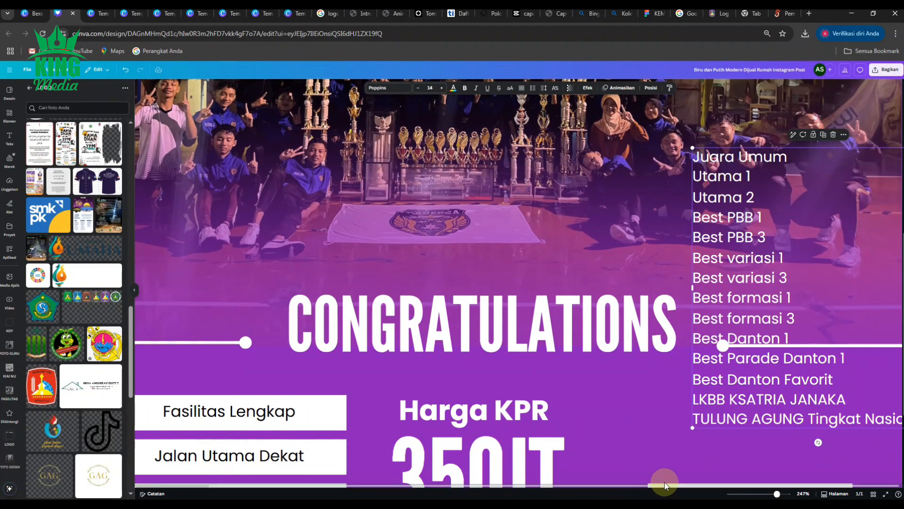
left_click(710, 485)
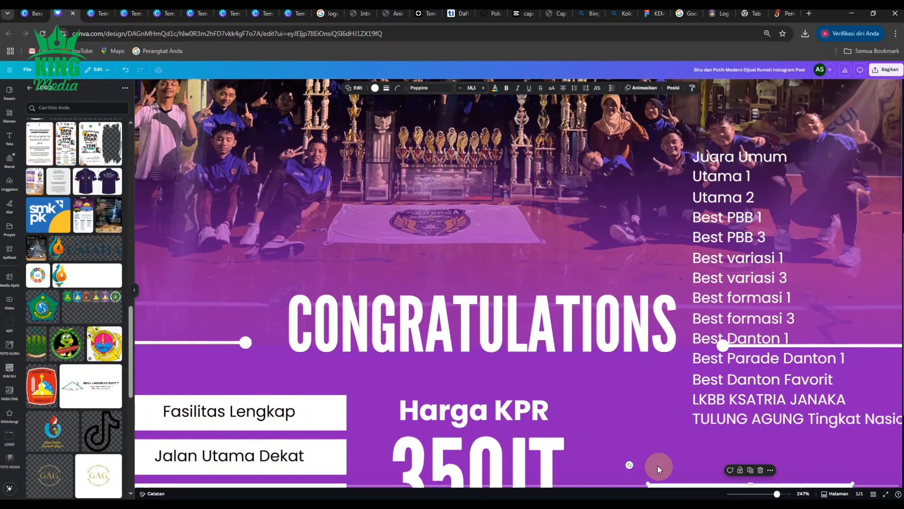
scroll(657, 465, "down", 5, "ctrl")
key("ctrl+z")
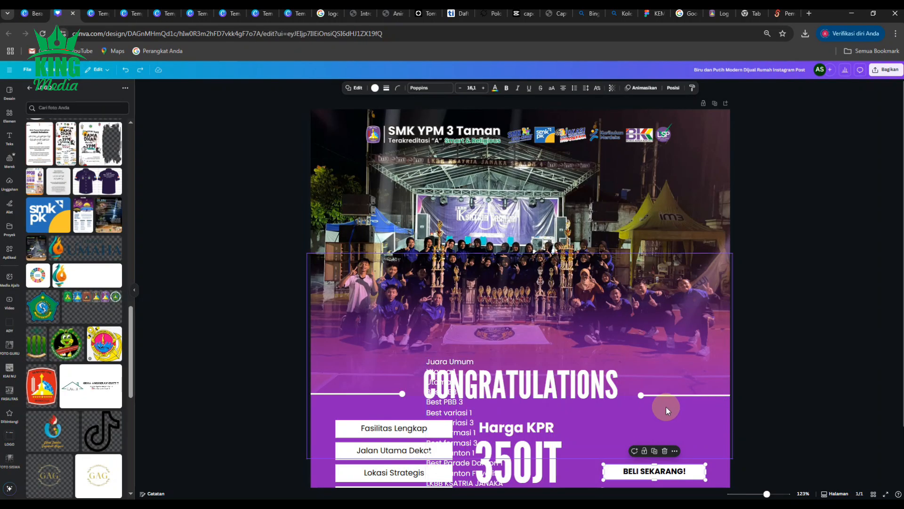
left_click_drag(444, 416, 645, 349)
scroll(742, 338, "up", 5, "ctrl")
scroll(716, 282, "down", 1)
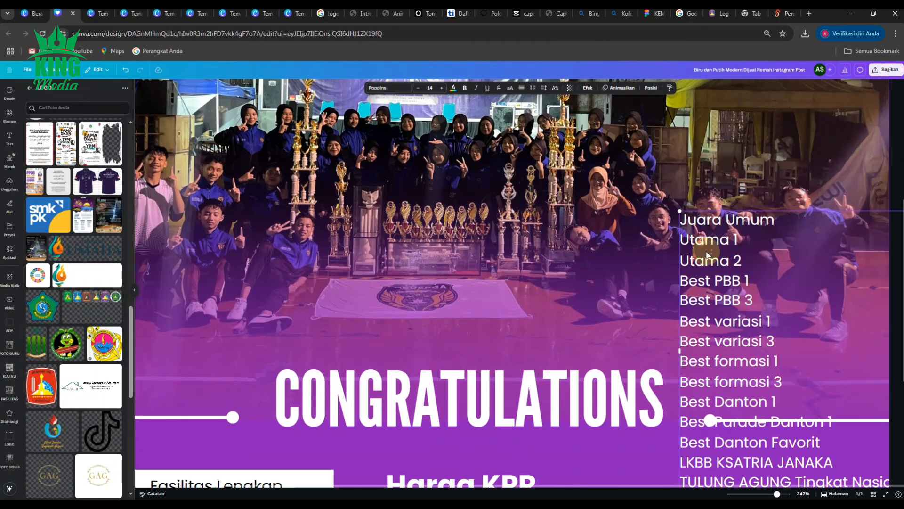
- Number the first two awards by adding "1." before Juara Umum and "2." before Utama 1
double_click(693, 203)
left_click(682, 204)
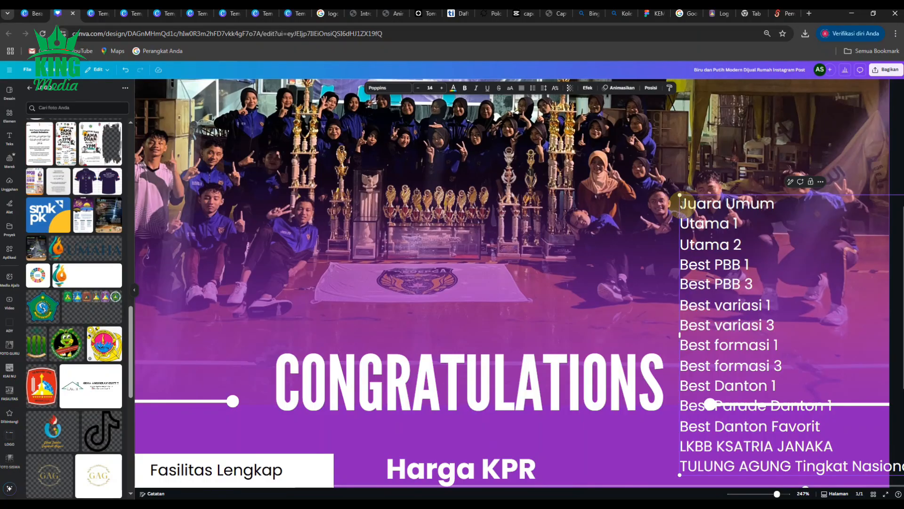
type("1.")
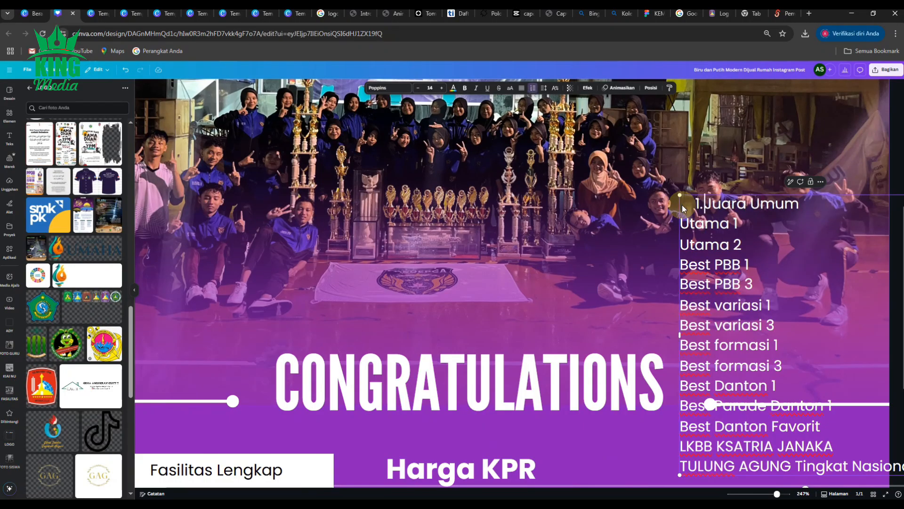
key("Left")
key("Left")
key("Left")
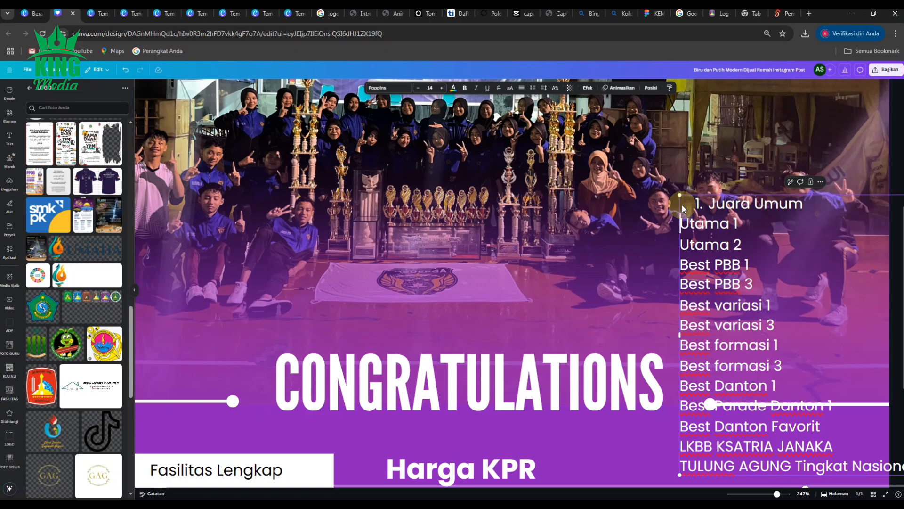
type("2.")
key("Up")
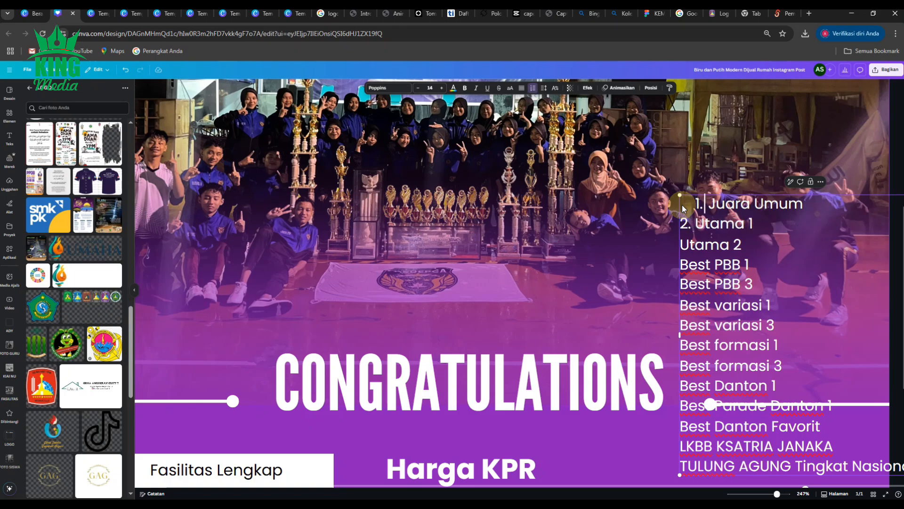
- Replace the indented automatic numbering of Juara Umum with a plain "1." in line with the other awards
key("BackSpace")
key("BackSpace")
key("BackSpace")
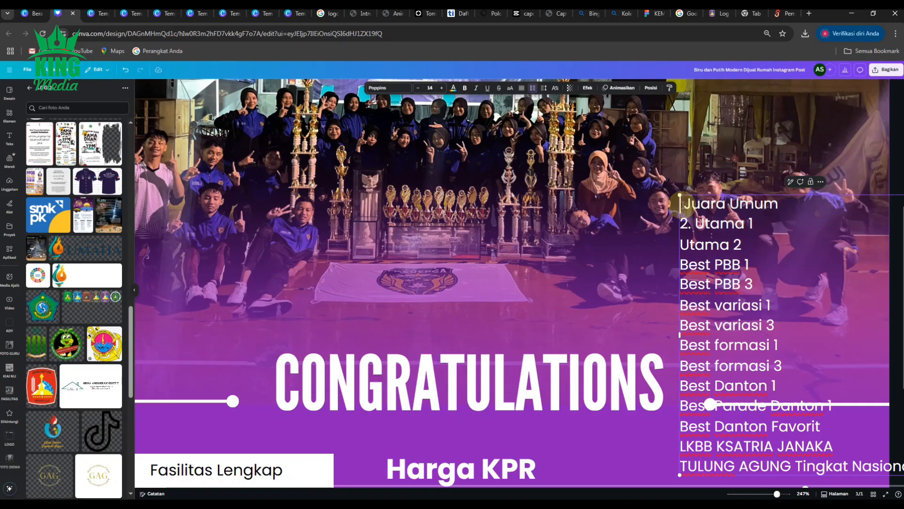
type("1.")
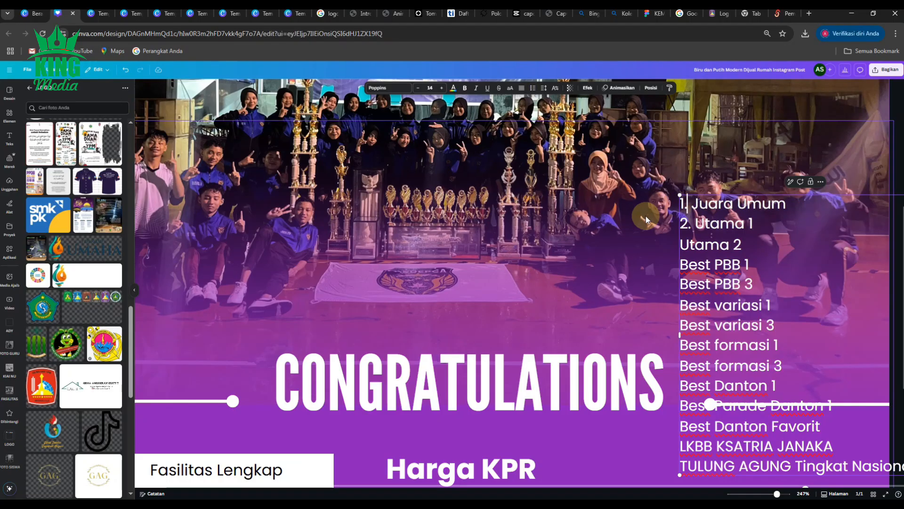
- Number the awards Utama 2, Best PBB 1 and Best PBB 3 as "3.", "4." and "5."
left_click(681, 244)
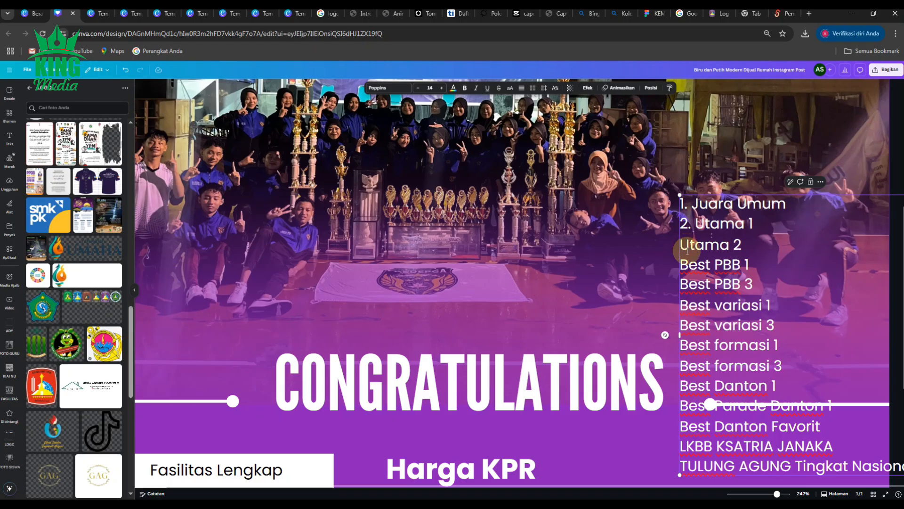
type("3.")
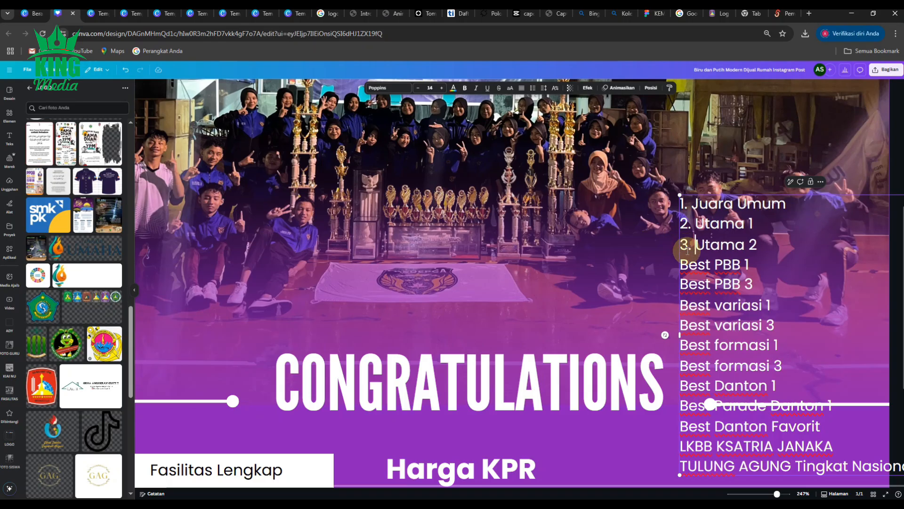
left_click(684, 267)
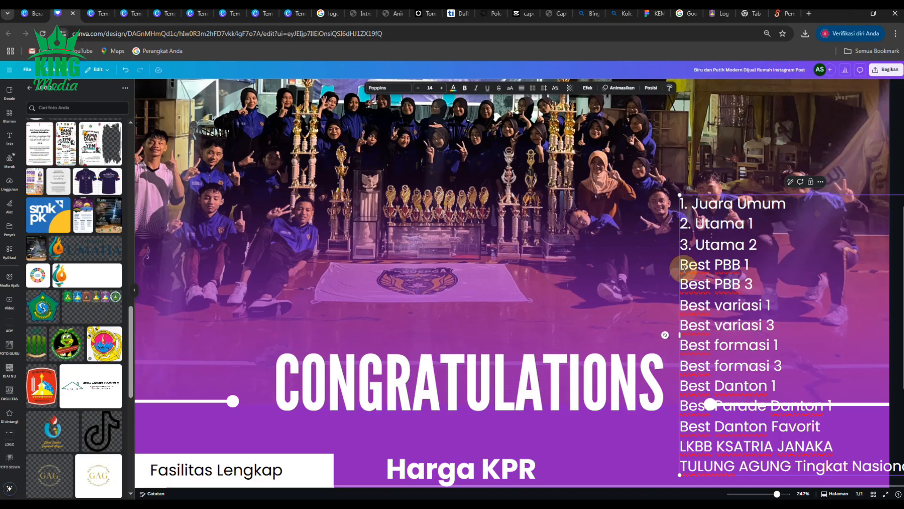
type("4.")
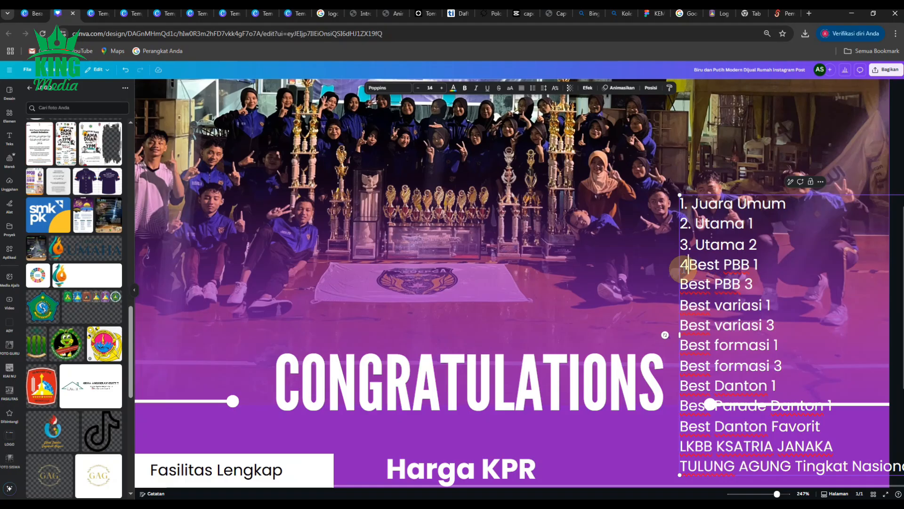
left_click(683, 284)
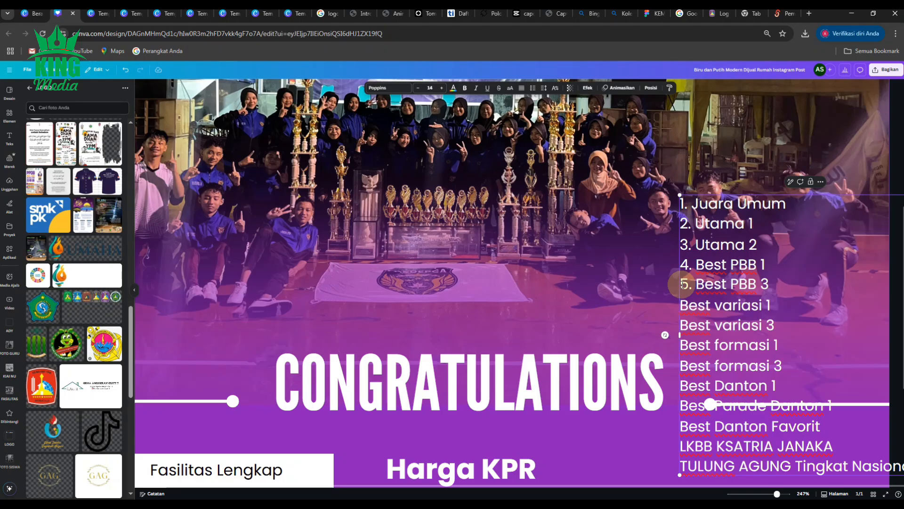
- Add "6." before Best variasi 1 and "7." before Best variasi 3, keeping each award on its own line
type("6.")
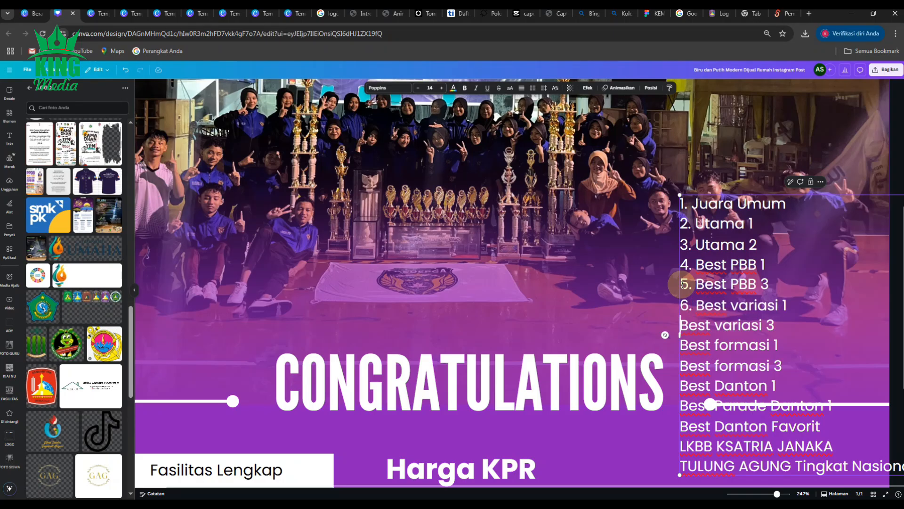
key("BackSpace")
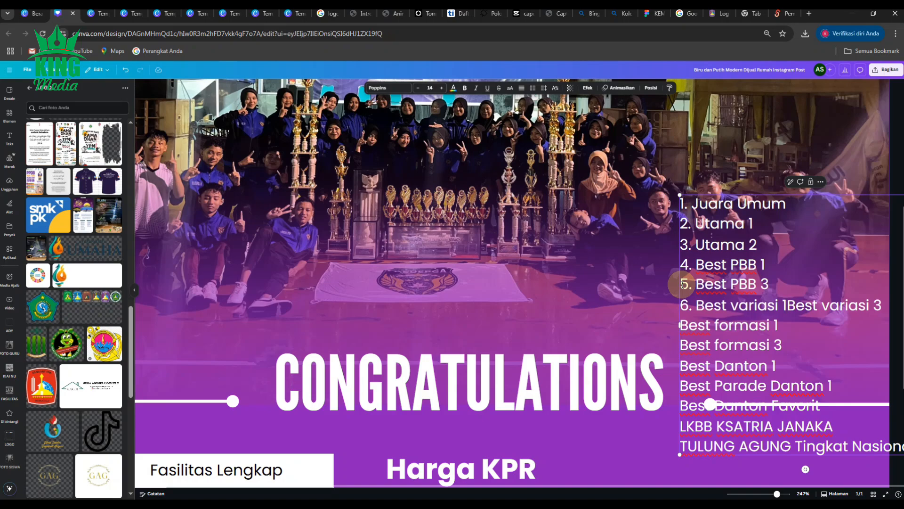
key("ctrl+z")
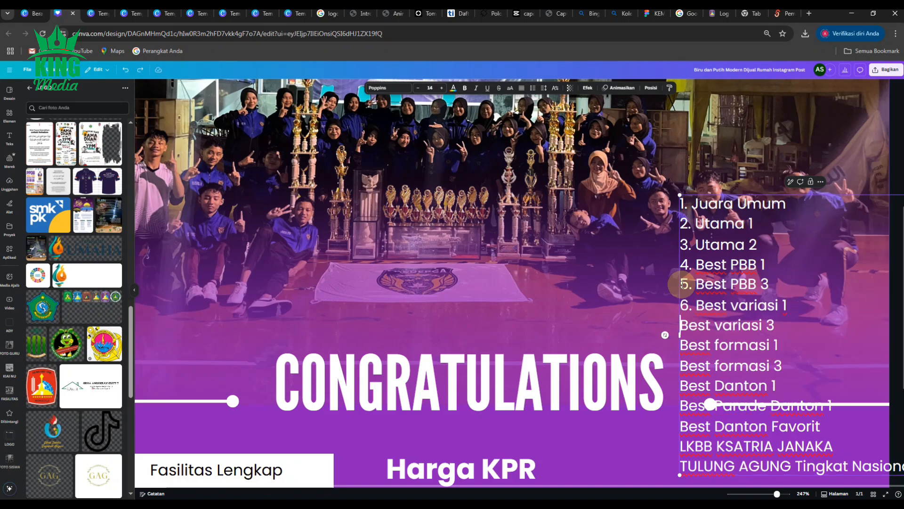
type("7")
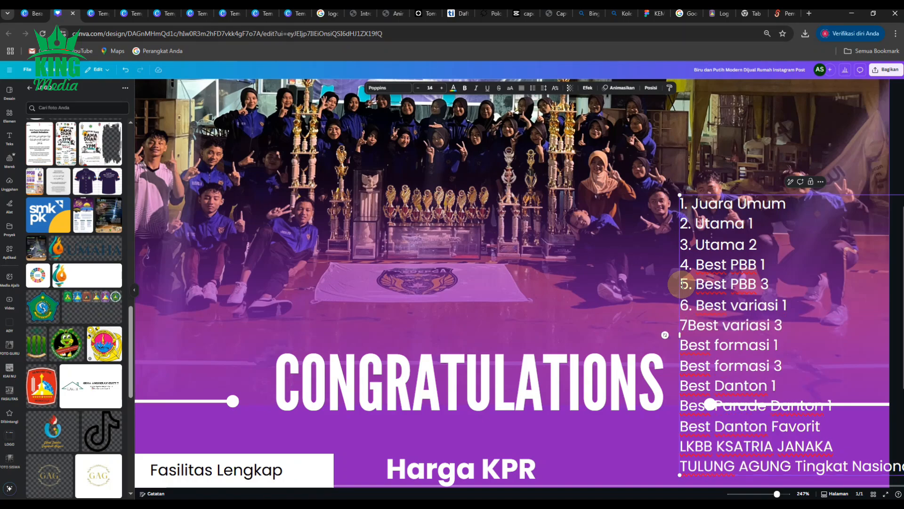
type(".")
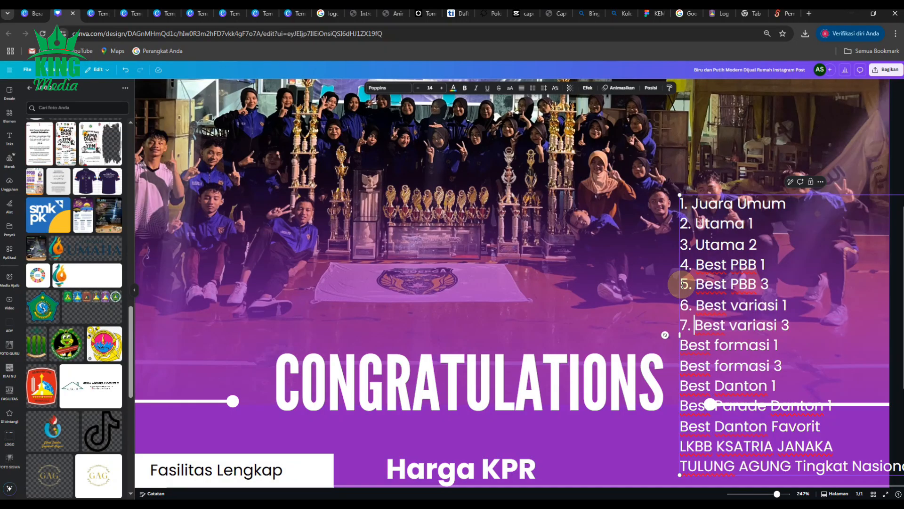
- Number the awards Best formasi 1, Best formasi 3 and Best Danton 1 as "8.", "9." and "10."
key("Down")
key("Home")
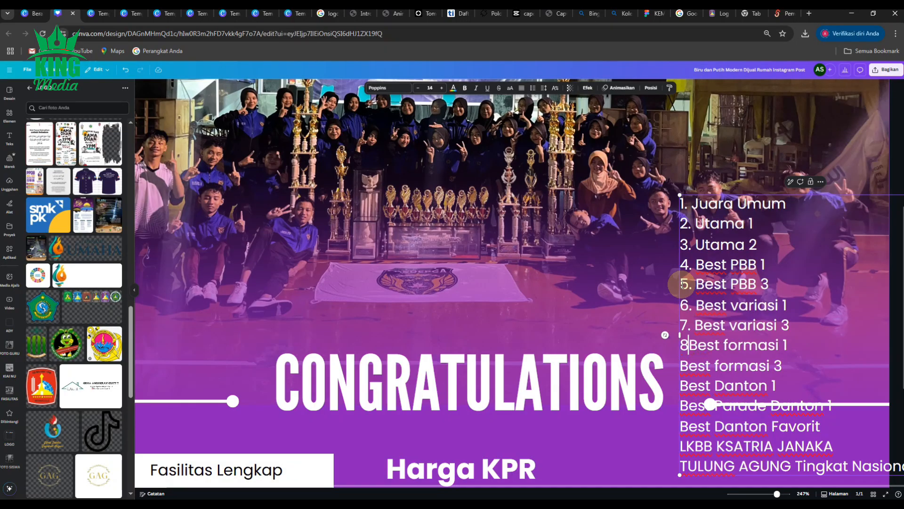
type("8. ")
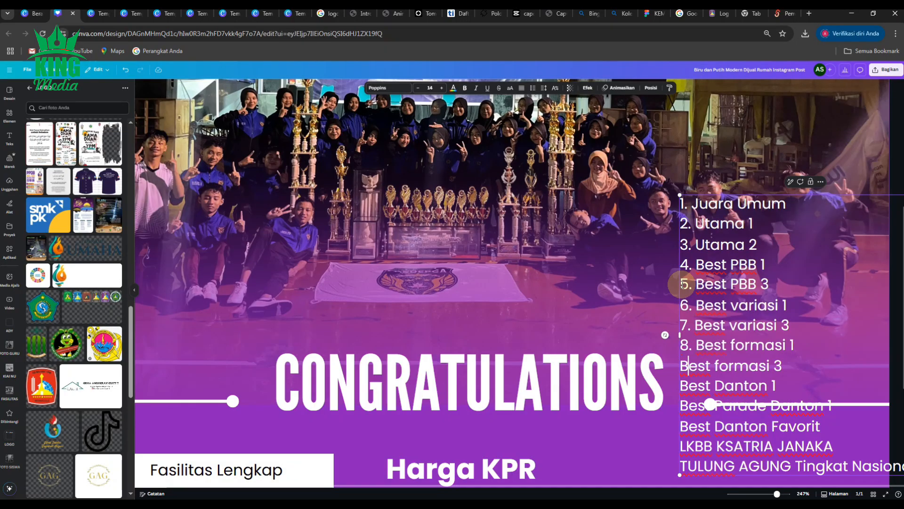
type("9. ")
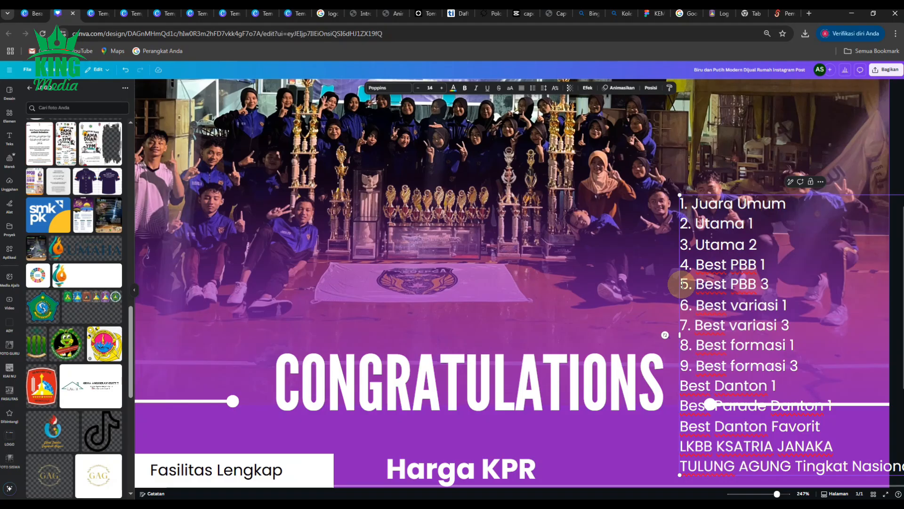
type("10. ")
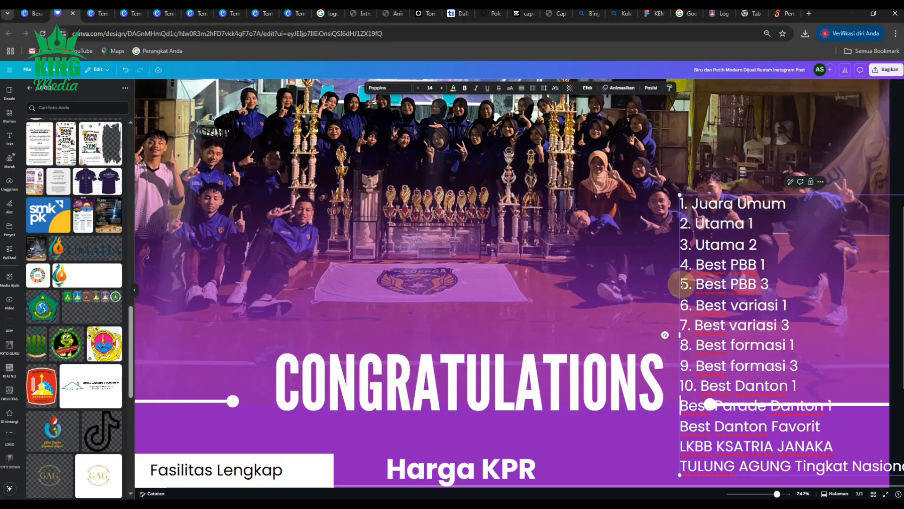
type("11.")
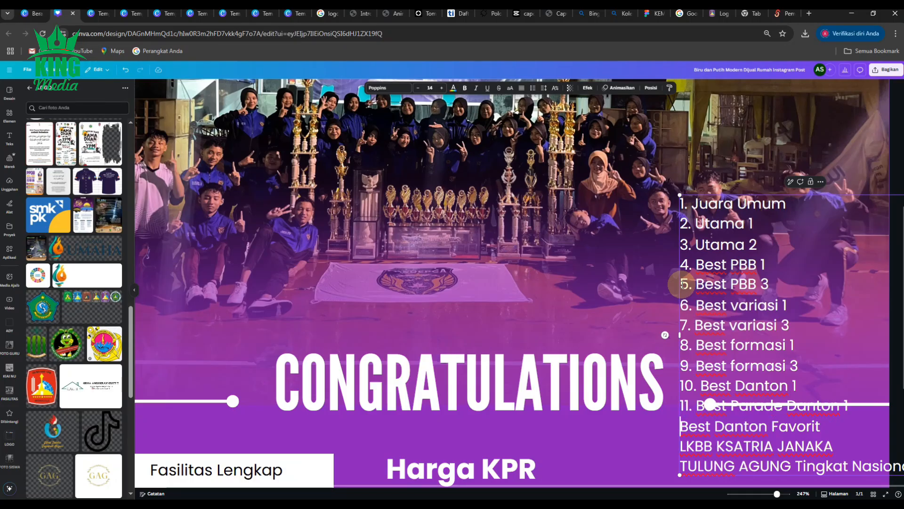
- Add "11." before Best Parade Danton 1 and "12." before Best Danton Favorit
key("Down")
key("Home")
type("12.")
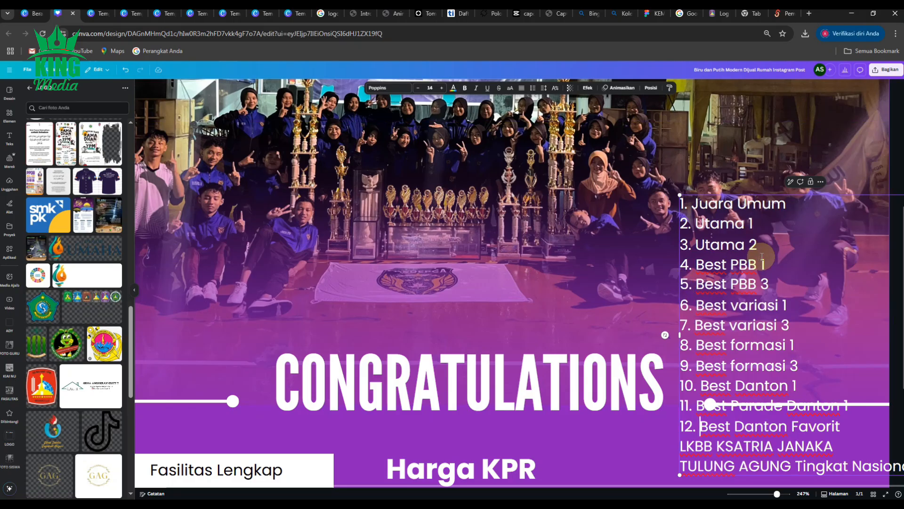
- Delete the Harga KPR and 350JT price texts from the lower part of the post
scroll(756, 258, "down", 3)
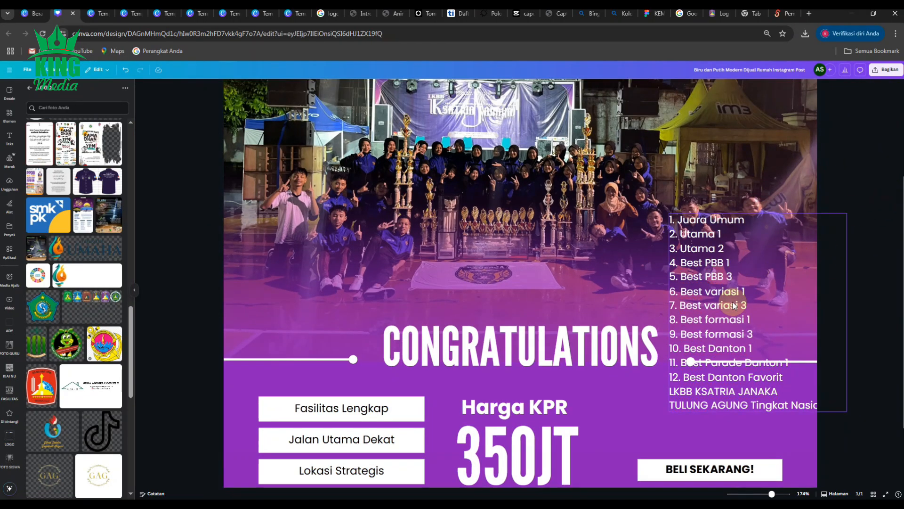
scroll(705, 312, "down", 3)
scroll(705, 312, "down", 1)
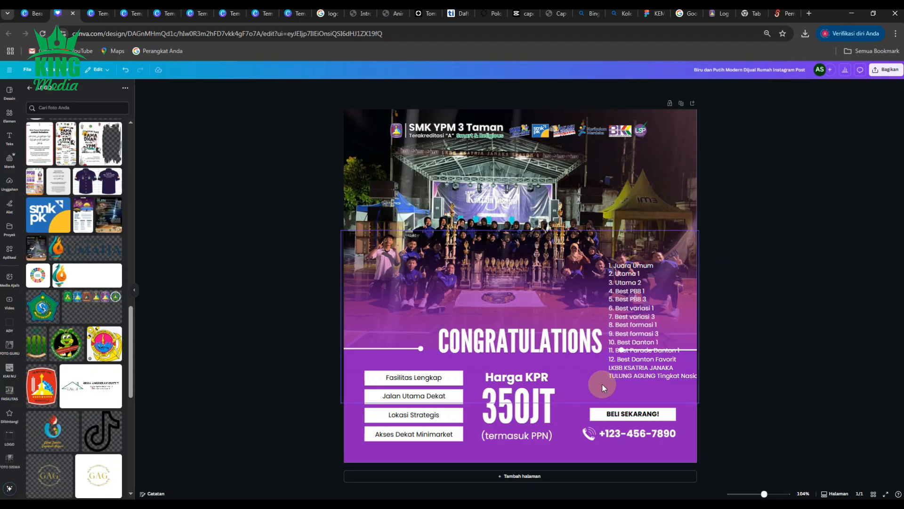
scroll(522, 414, "up", 2)
left_click(521, 417)
key("Delete")
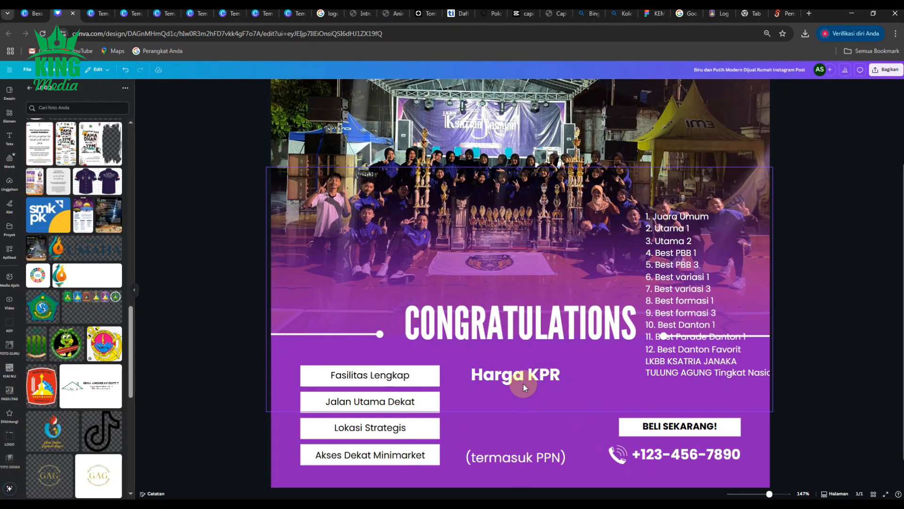
- Delete the Fasilitas Lengkap, Jalan Utama Dekat and Lokasi Strategis labels together with their white boxes
left_click(357, 373)
key("Delete")
left_click(414, 378)
key("Delete")
left_click(400, 404)
key("Delete")
left_click(415, 405)
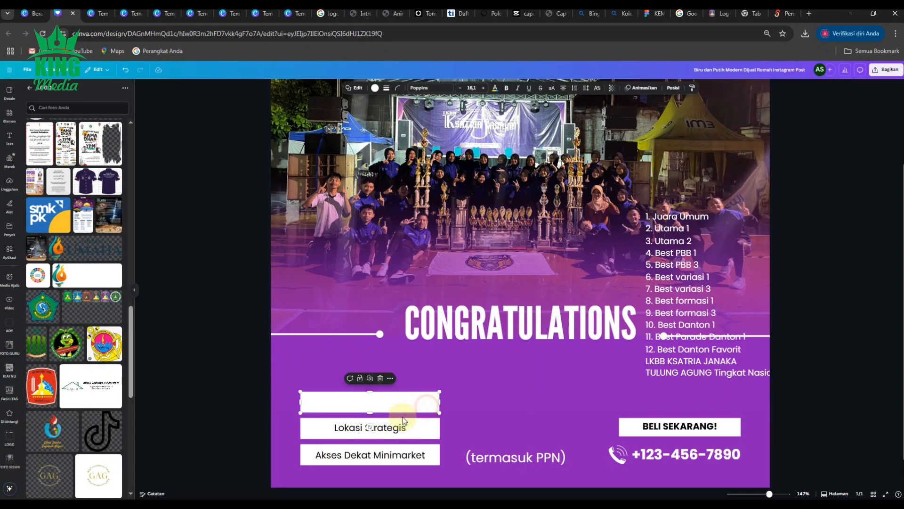
key("Delete")
left_click(424, 430)
key("Delete")
left_click(427, 435)
key("Delete")
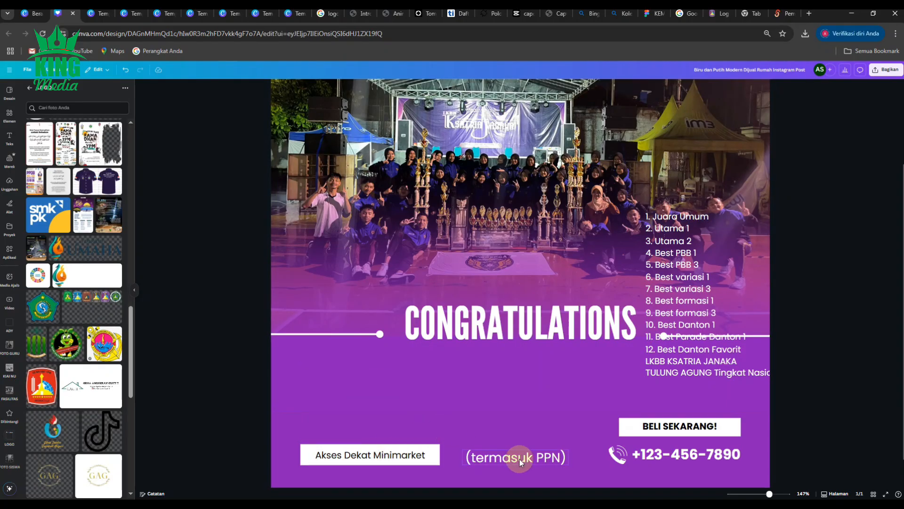
- Remove the LKBB KSATRIA JANAKA TULUNG AGUNG Tingkat Nasional lines from the award list and replace the "(termasuk PPN)" text with them
left_click(657, 372)
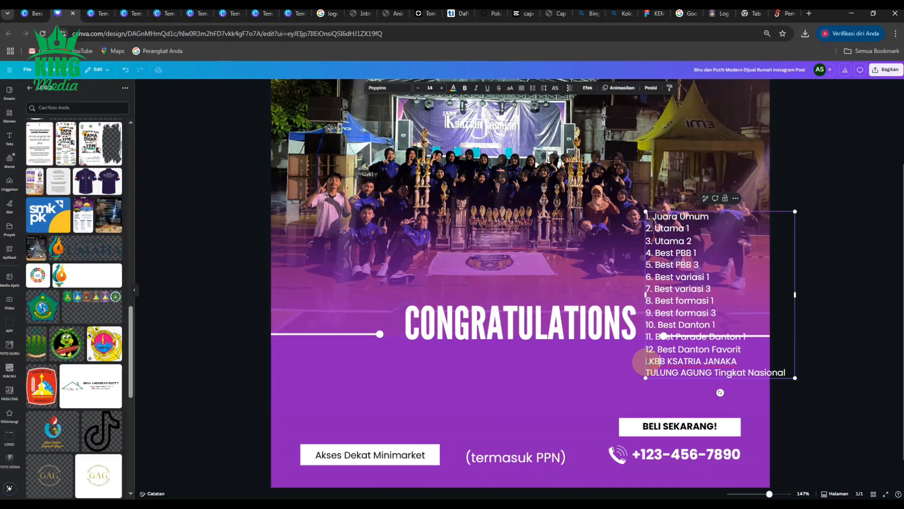
left_click_drag(646, 361, 788, 373)
key("ctrl+c")
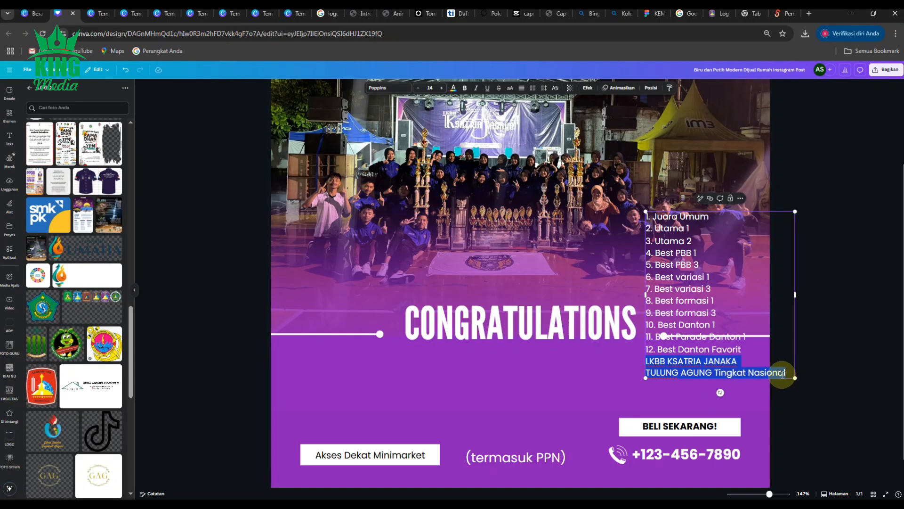
key("Delete")
left_click(511, 459)
left_click(511, 460)
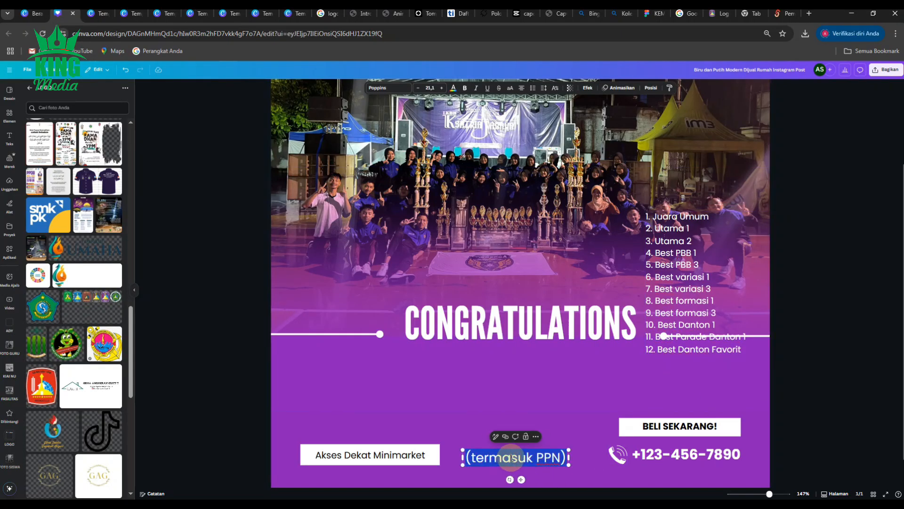
key("ctrl+v")
scroll(513, 452, "down", 2)
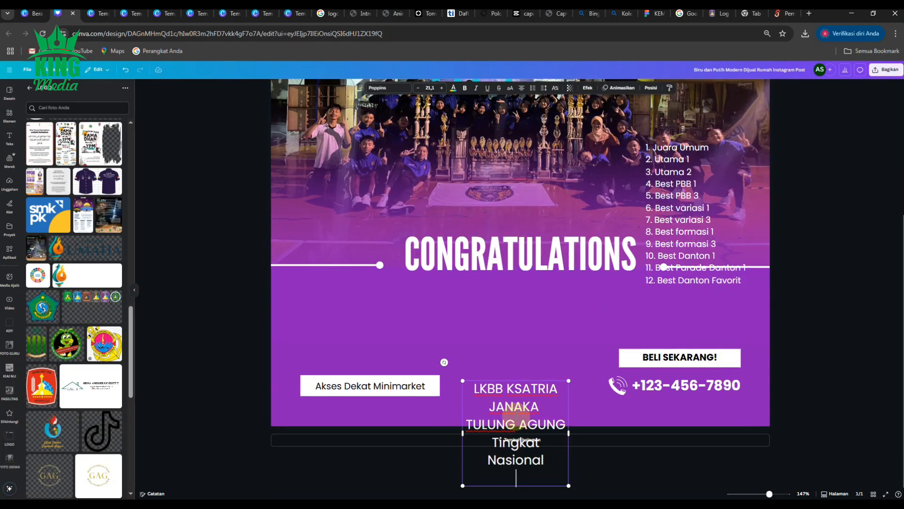
- Widen the competition name's text box so it fits on two lines and centre it near the post's bottom edge
left_click(240, 330)
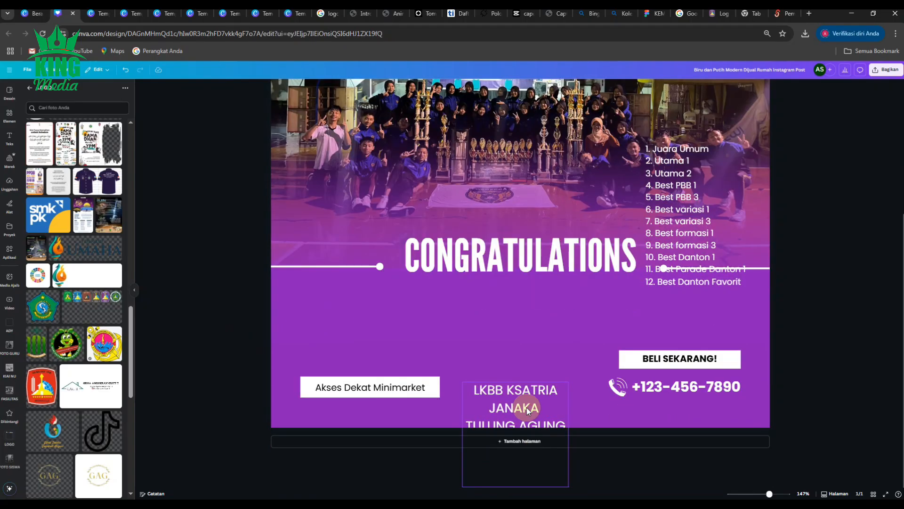
left_click(523, 410)
left_click_drag(569, 431, 690, 425)
left_click(812, 386)
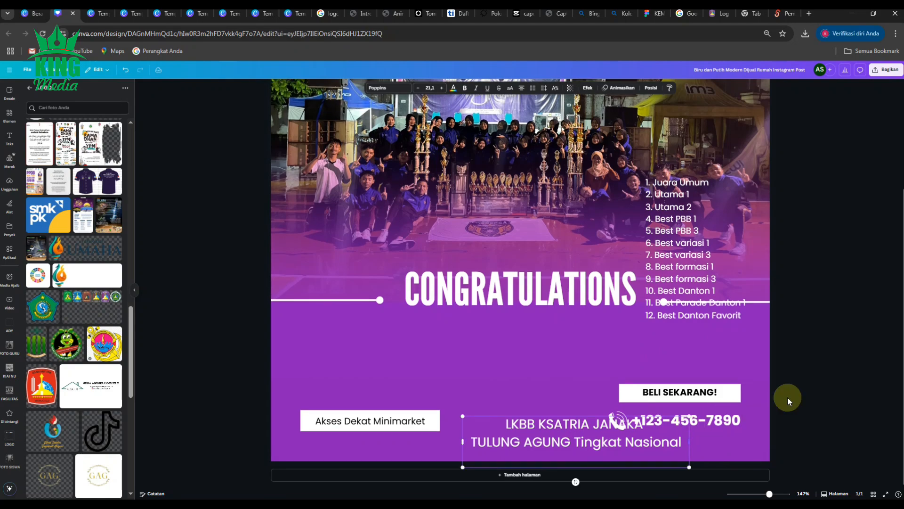
left_click_drag(523, 445, 502, 444)
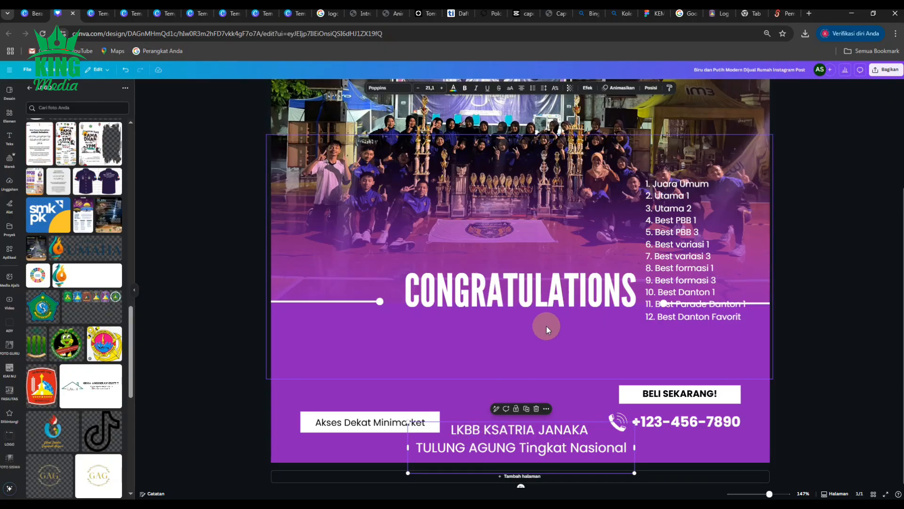
- Widen the award list's text box and remove the blank line after Best Danton Favorit
left_click_drag(671, 251, 438, 326)
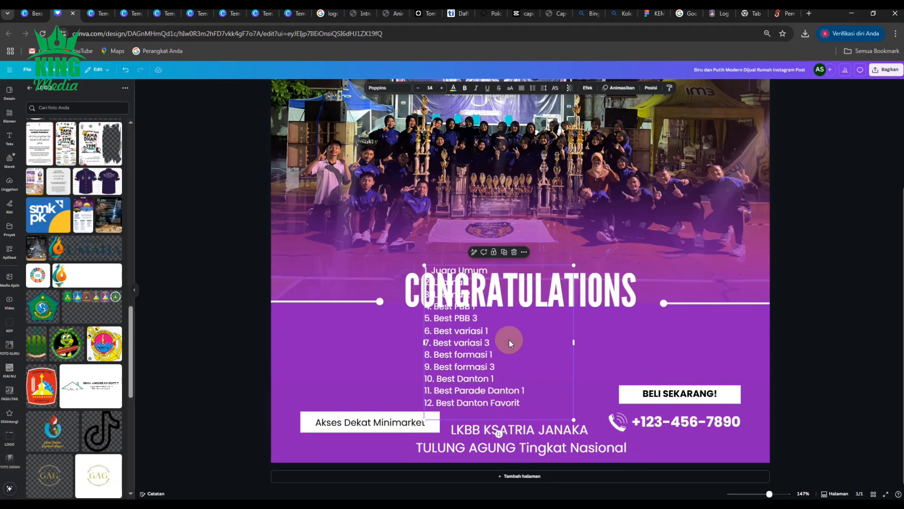
left_click_drag(575, 342, 606, 348)
left_click_drag(457, 344, 673, 272)
left_click(690, 332)
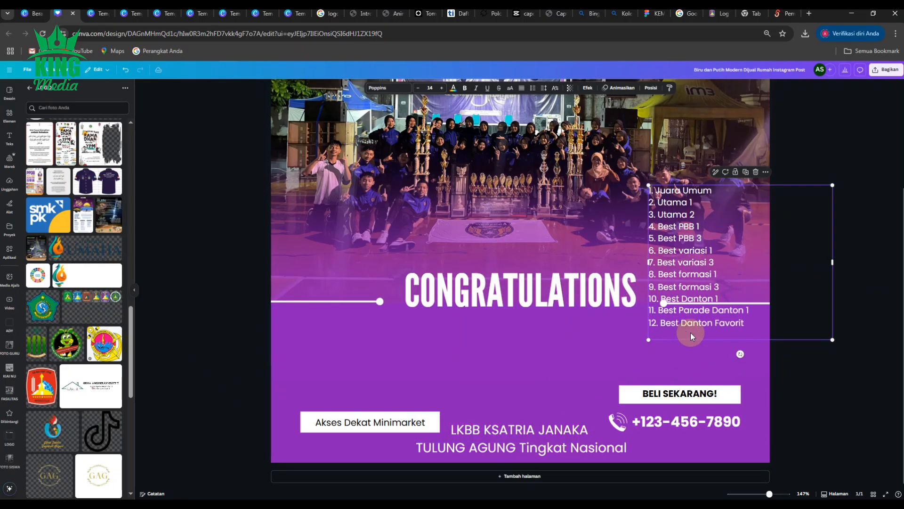
left_click(748, 324)
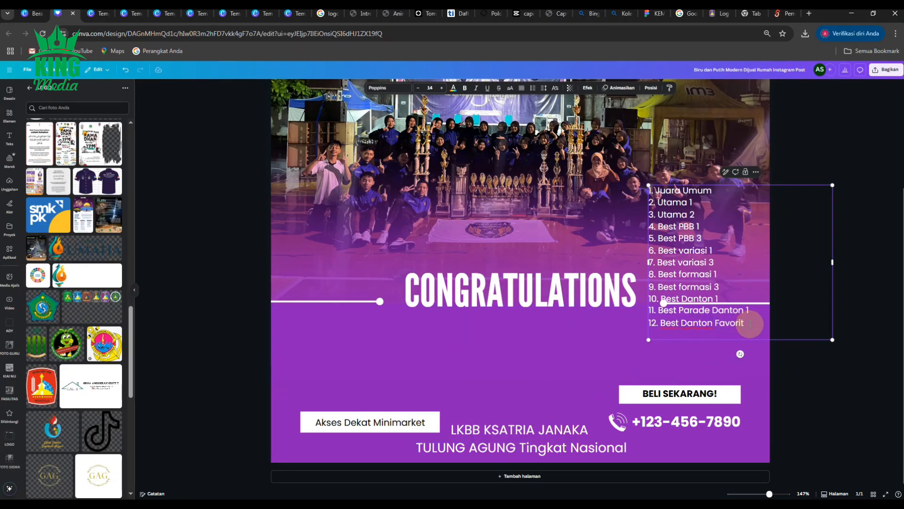
key("Delete")
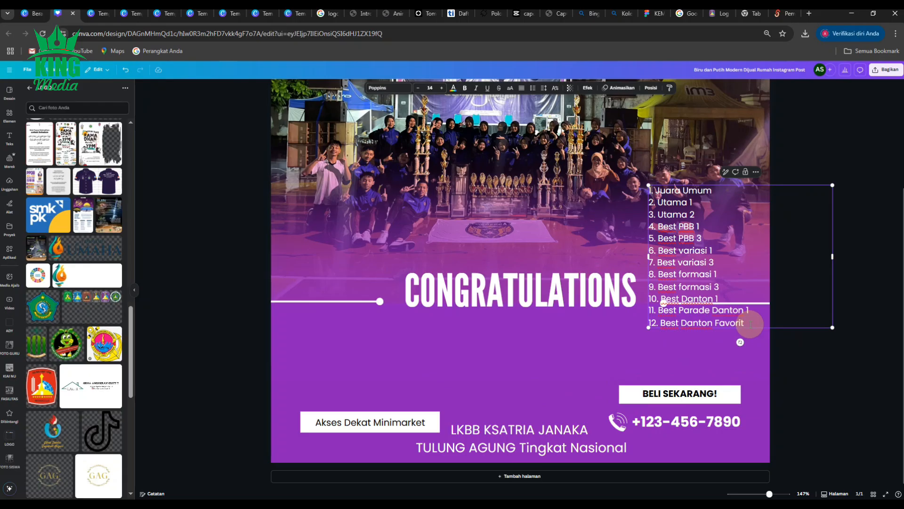
- Enlarge the award list to font size 18.1 and place it below the heading at the left of the post
left_click_drag(688, 270, 342, 354)
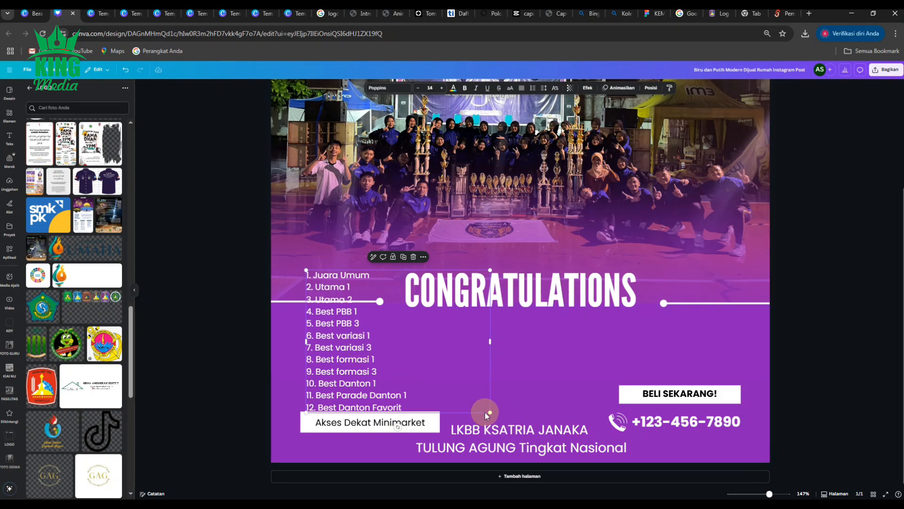
mouse_move(337, 359)
left_mouse_down()
mouse_move(344, 340)
mouse_move(335, 357)
left_mouse_up()
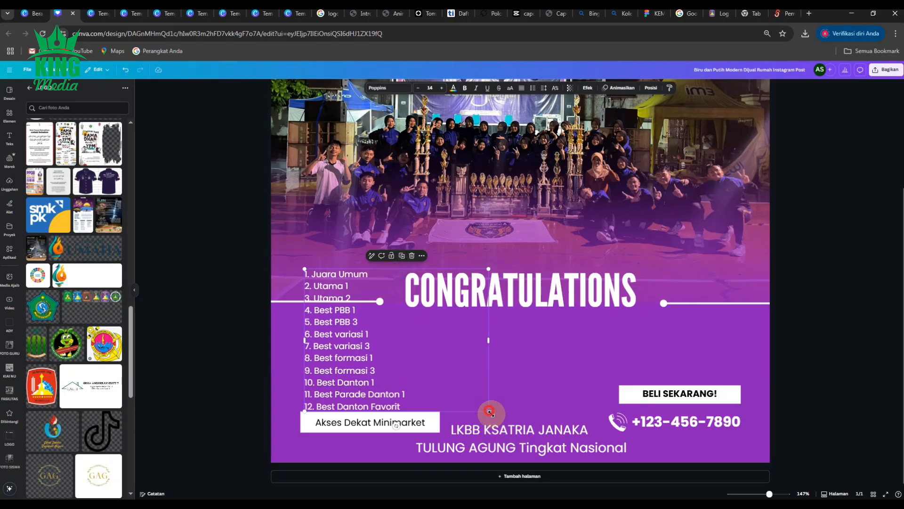
left_click_drag(490, 413, 542, 452)
left_click_drag(346, 333, 345, 384)
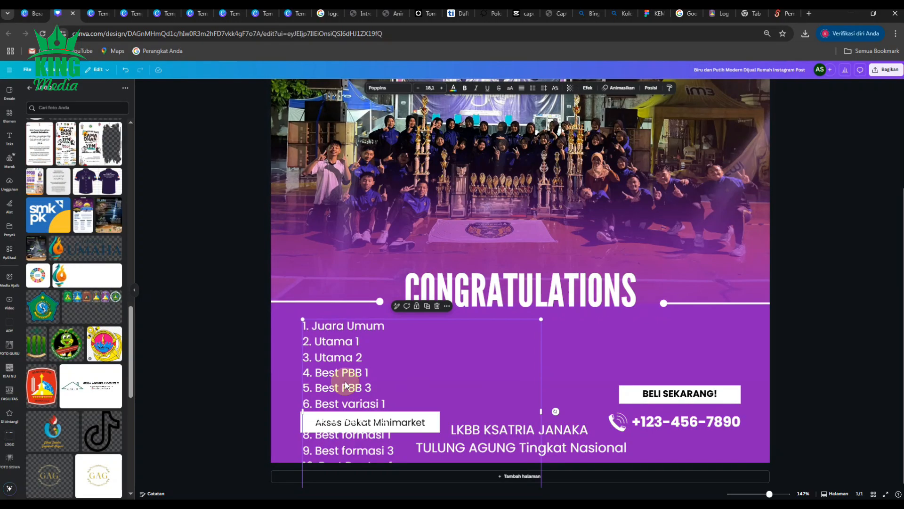
- Duplicate the award list, place the copy on the post's right side and shift the left list slightly inward
left_click(427, 309)
left_click_drag(340, 357, 616, 346)
left_click_drag(414, 366, 419, 366)
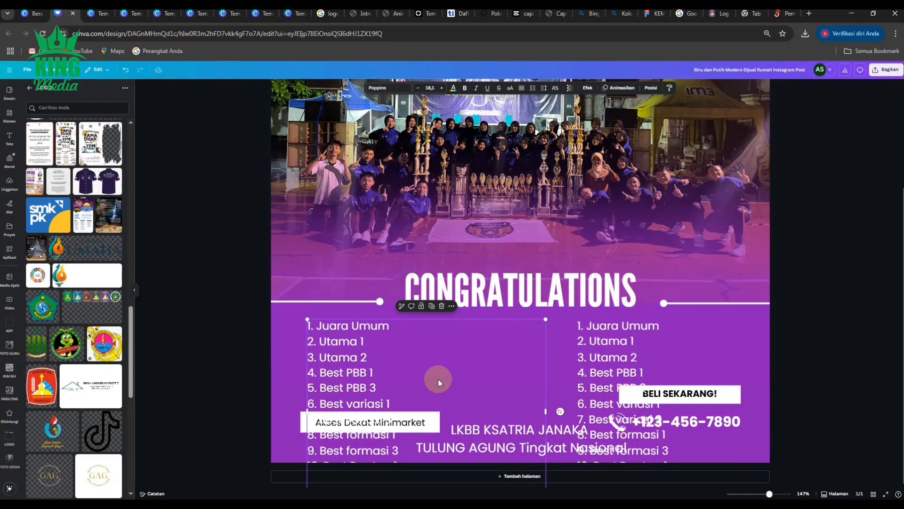
- Narrow the left award list's text box and trim it to awards 1 to 4, without a trailing blank line
left_click_drag(548, 412, 447, 409)
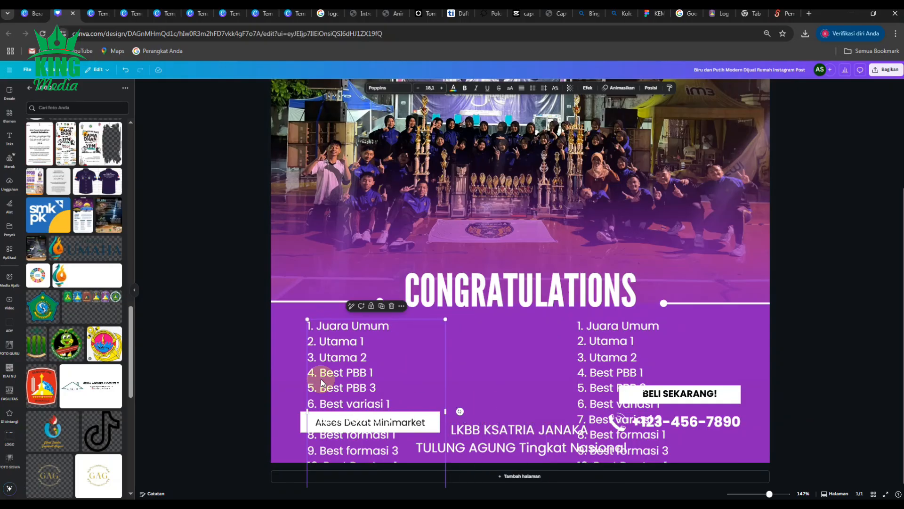
left_click(311, 388)
left_click_drag(308, 385, 432, 496)
key("BackSpace")
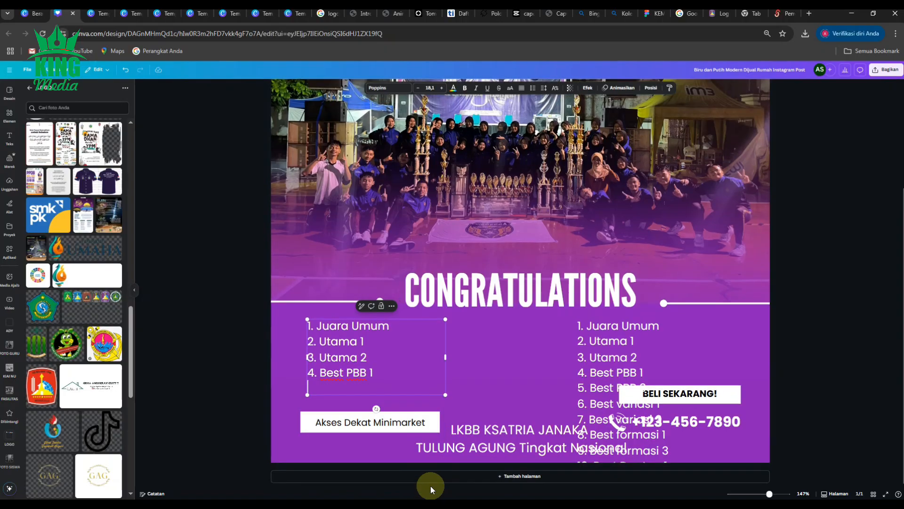
key("BackSpace")
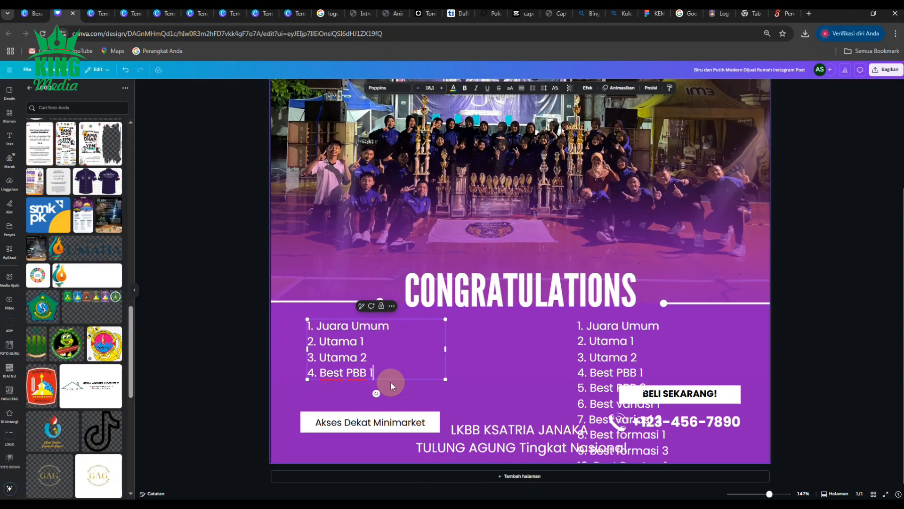
left_click(831, 348)
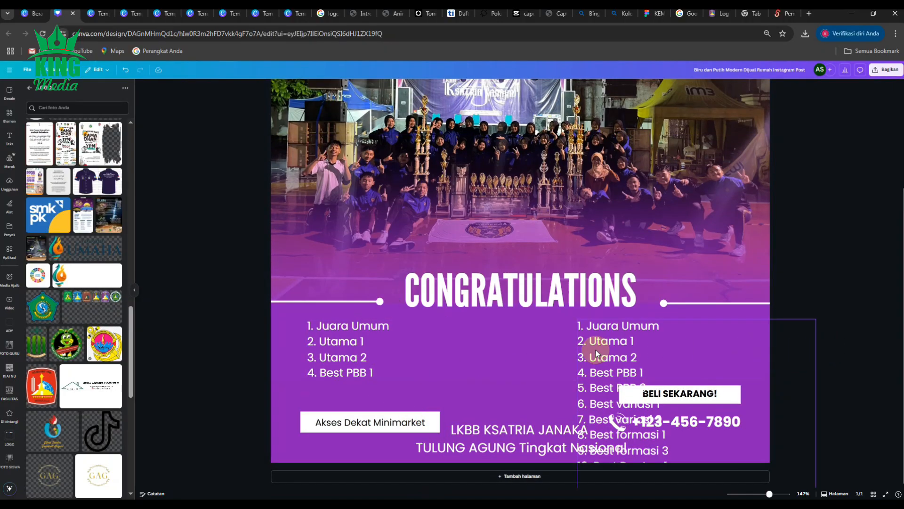
- Duplicate the right-hand award list and position the lists as middle and right columns below the heading
left_click(598, 366)
left_click(700, 309)
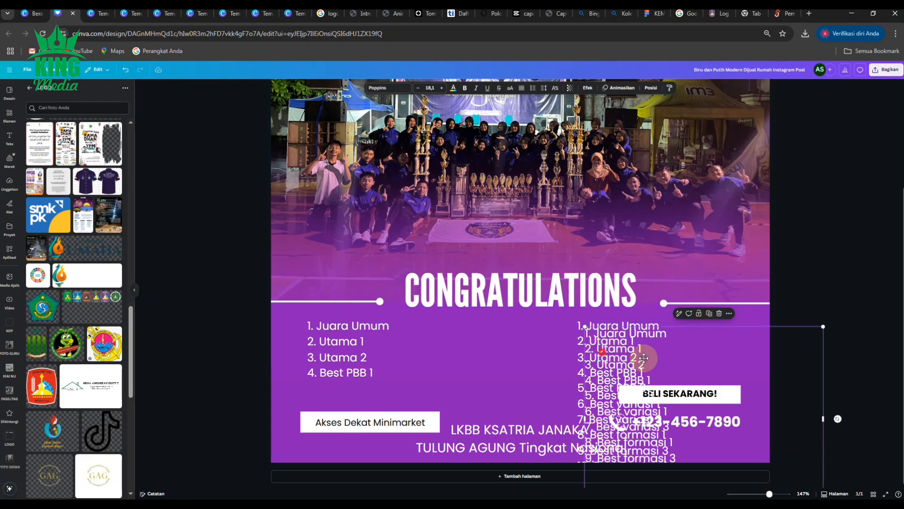
left_click_drag(607, 348, 515, 366)
- Trim the middle award list to awards 5 to 8 by deleting awards 1 to 4 and 9 to 12
left_click(436, 336)
left_click(427, 325)
key("BackSpace")
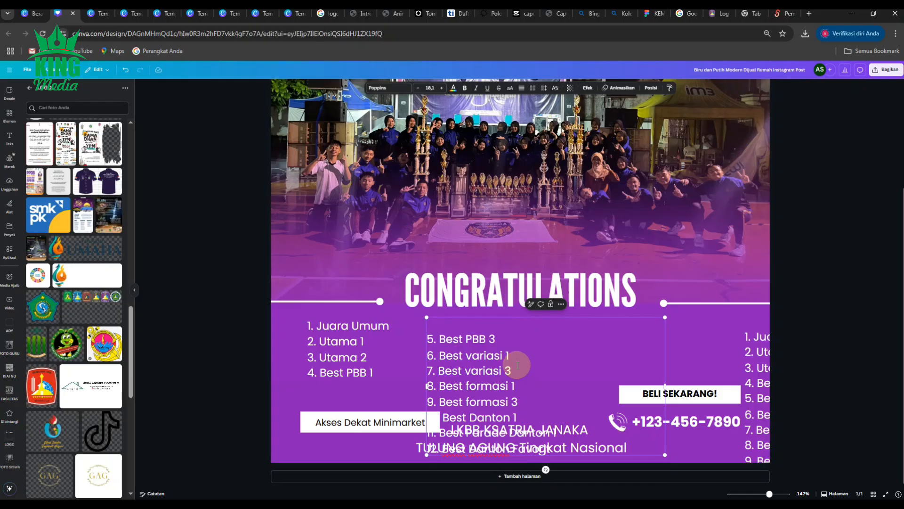
key("Delete")
left_click(427, 378)
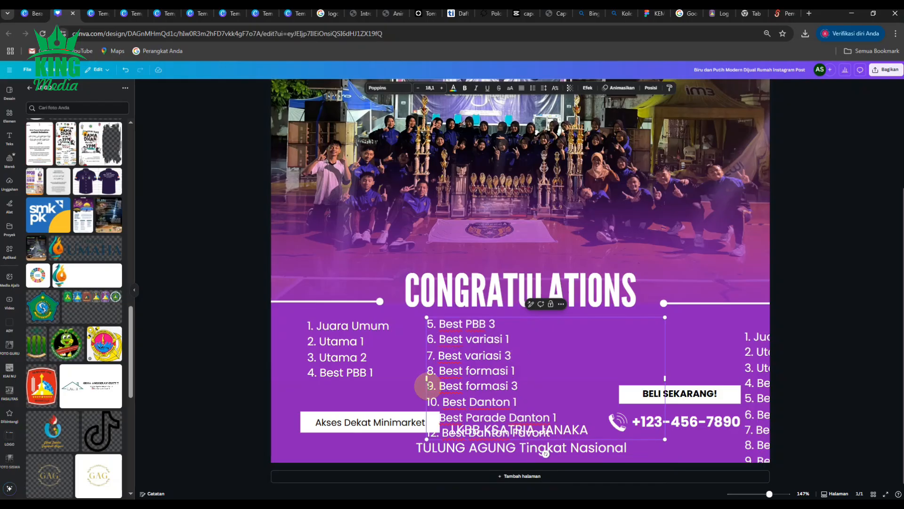
left_click_drag(427, 384, 620, 475)
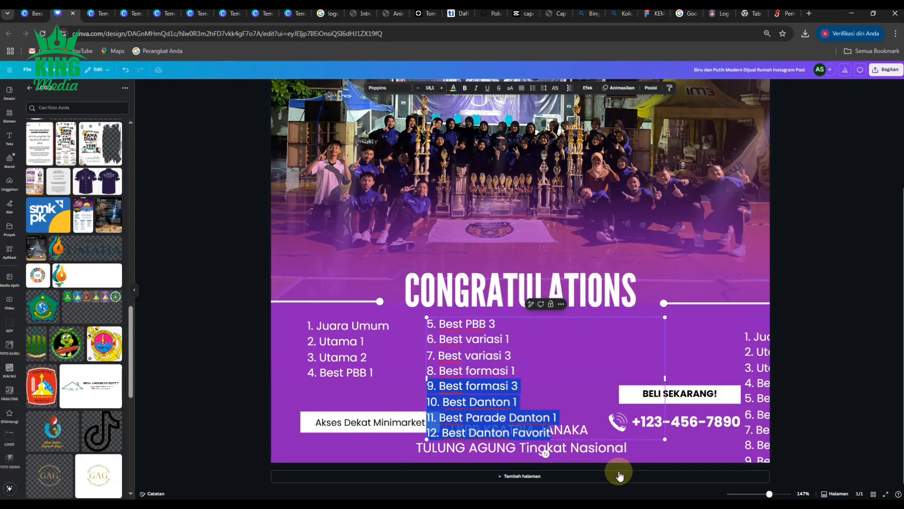
key("BackSpace")
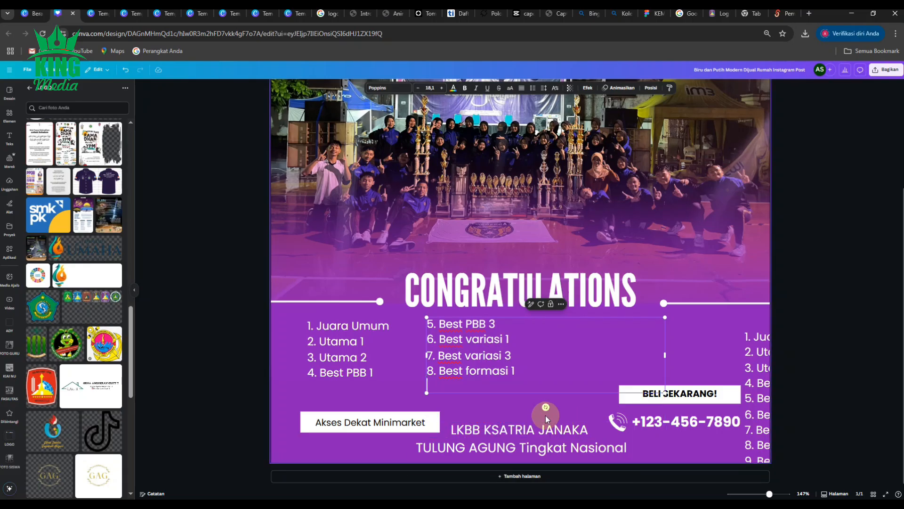
- Narrow the left and middle award lists' text boxes to fit their text and align the middle list with the left one
left_click(799, 283)
left_click(468, 342)
left_click(406, 354)
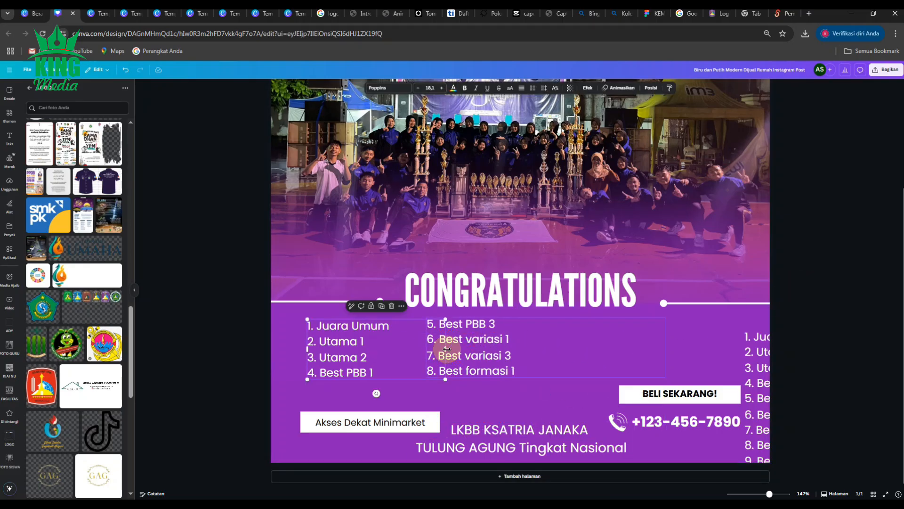
left_click_drag(444, 349, 403, 351)
left_click(465, 352)
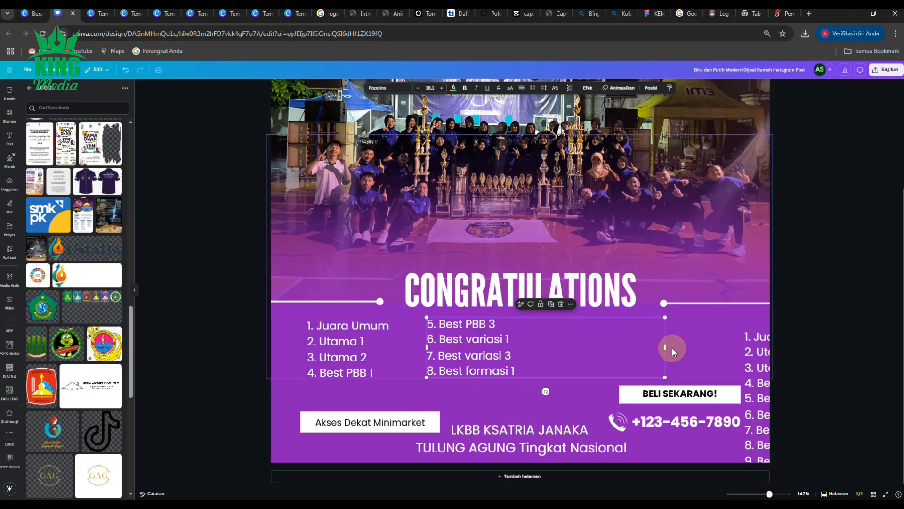
left_click_drag(663, 347, 531, 357)
left_click_drag(460, 354, 456, 357)
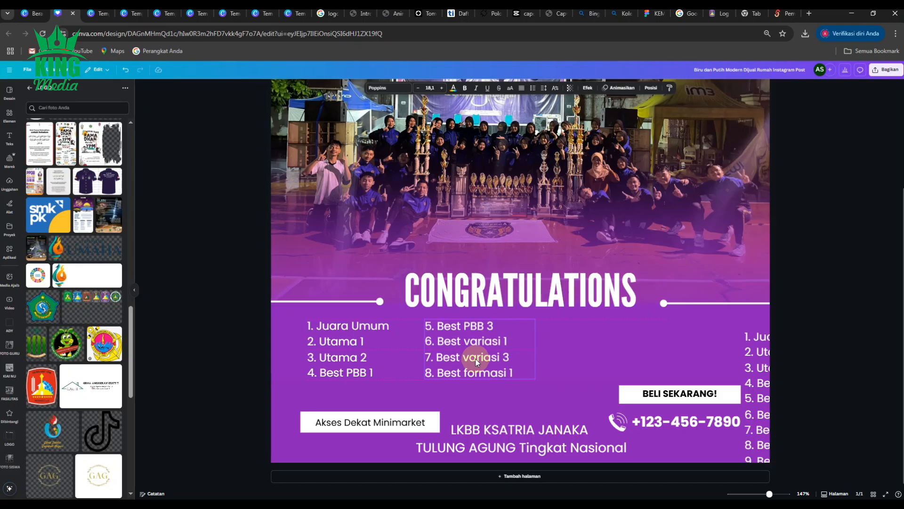
- Bring the full award list fully onto the page and trim it to awards 9 to 12 by deleting awards 1 to 8
left_click_drag(754, 379, 628, 278)
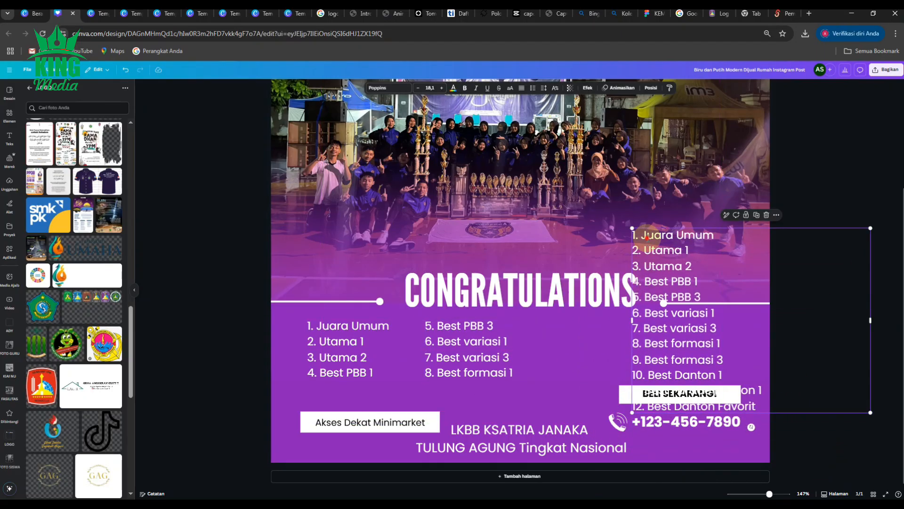
double_click(648, 239)
left_click(633, 235)
left_click_drag(633, 234, 735, 341)
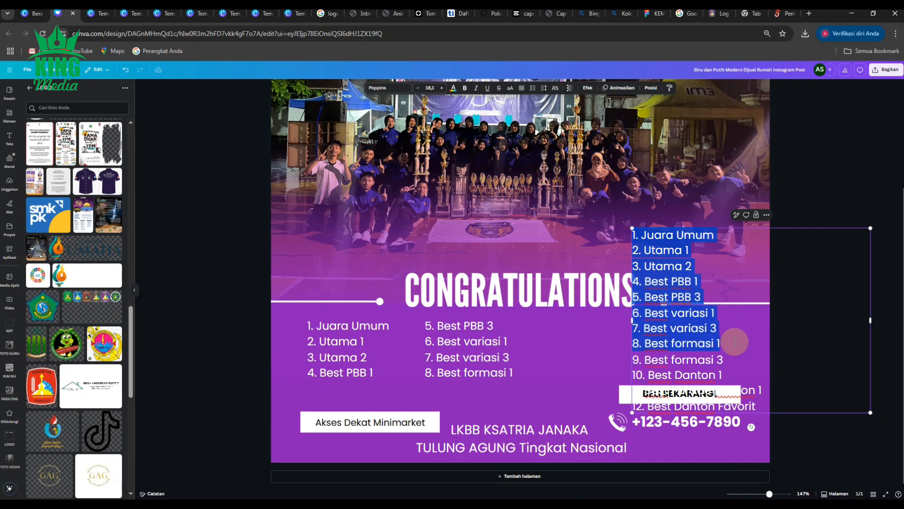
key("BackSpace")
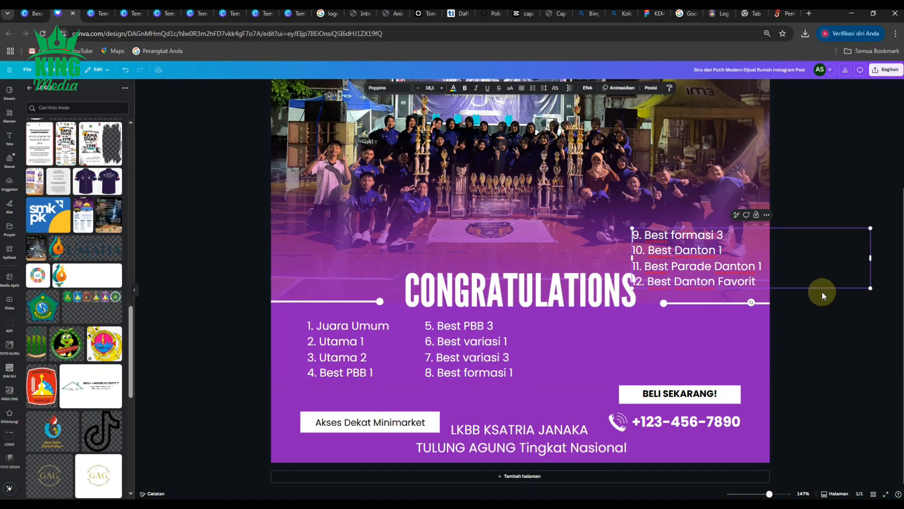
- Fit the awards 9 to 12 list as the right column level with the others, and space the three columns across the post
left_click_drag(694, 270, 631, 346)
left_click_drag(810, 347, 716, 358)
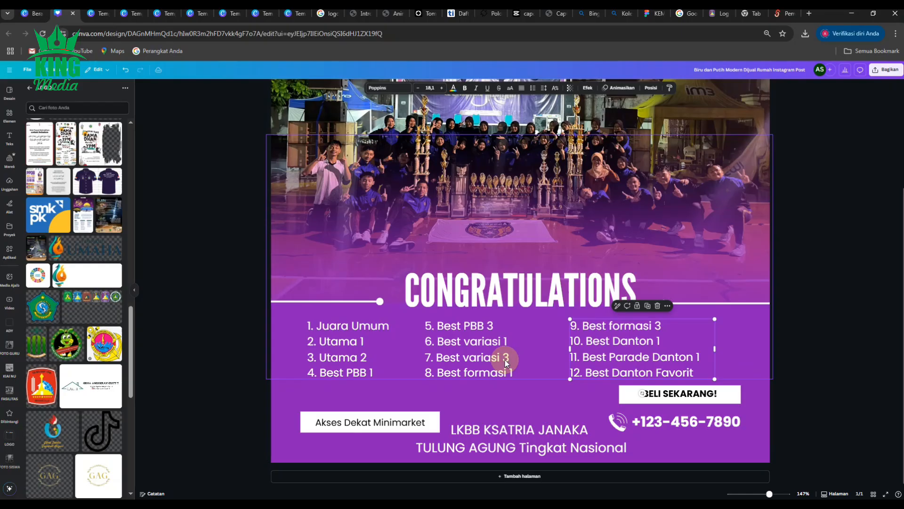
left_click(477, 347, "shift")
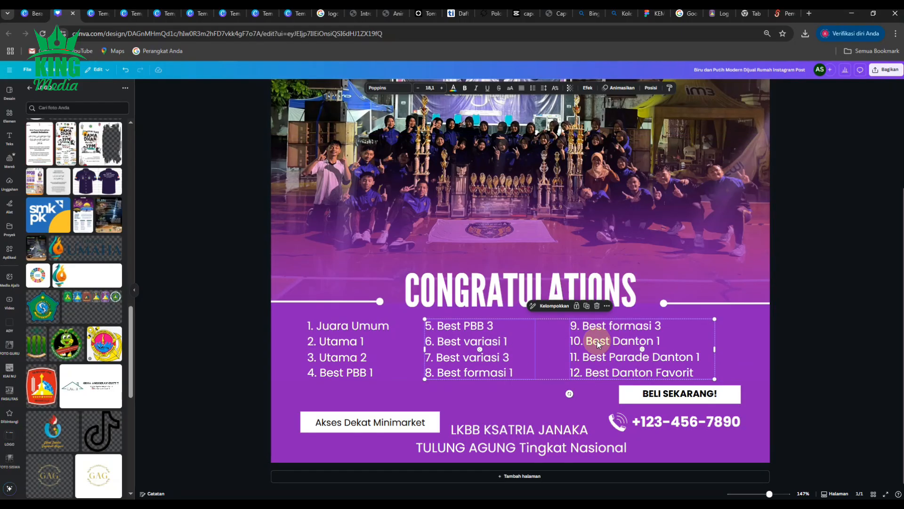
left_click_drag(597, 343, 619, 338)
left_click_drag(336, 340, 349, 340)
left_click(857, 363)
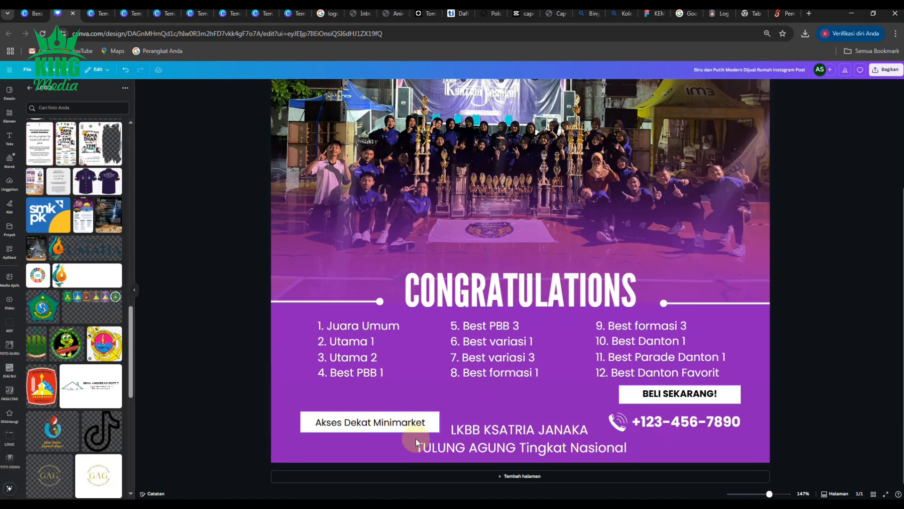
- Replace "Akses Dekat Minimarket" with a copy of the "LKBB KSATRIA JANAKA TULUNG AGUNG Tingkat Nasional" text
left_click(487, 447)
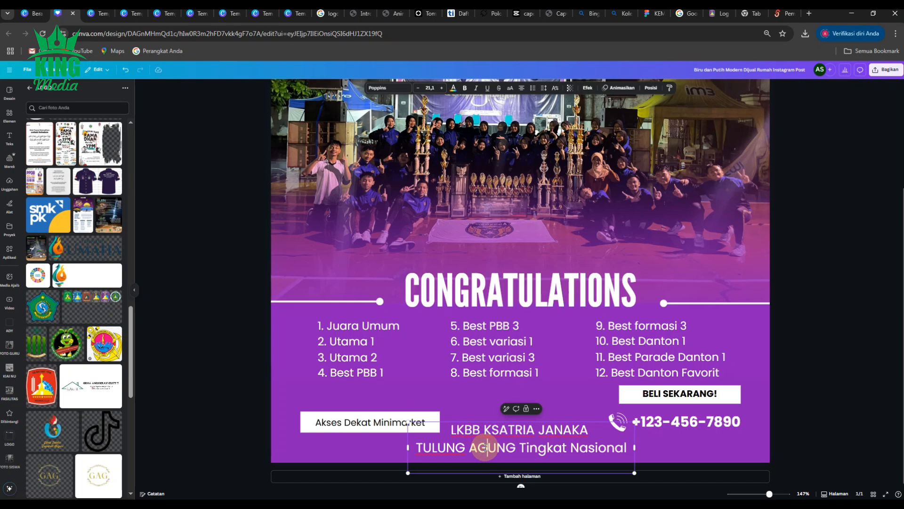
left_click(487, 447)
key("ctrl+c")
left_click(357, 421)
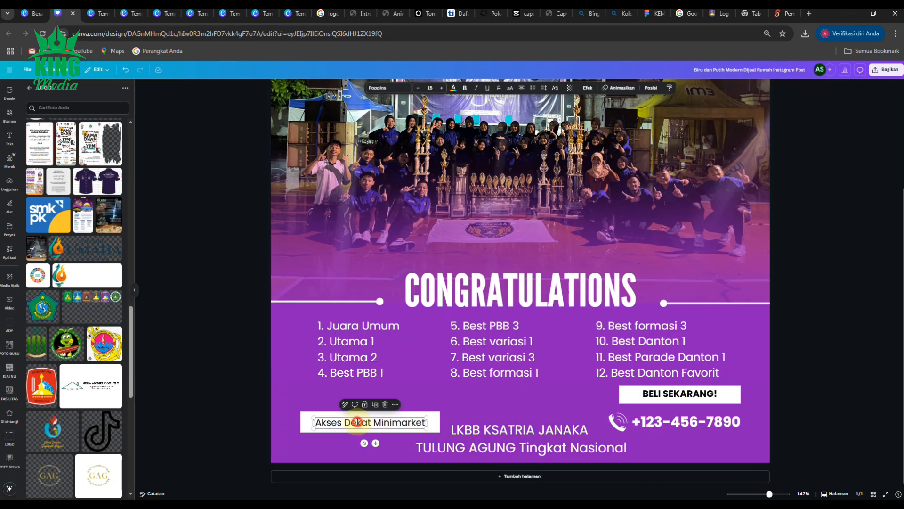
left_click(357, 421)
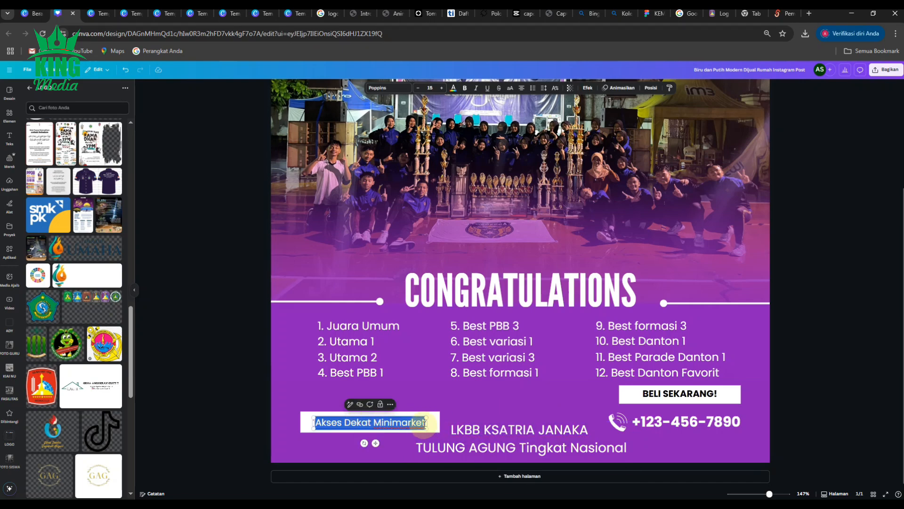
key("ctrl+v")
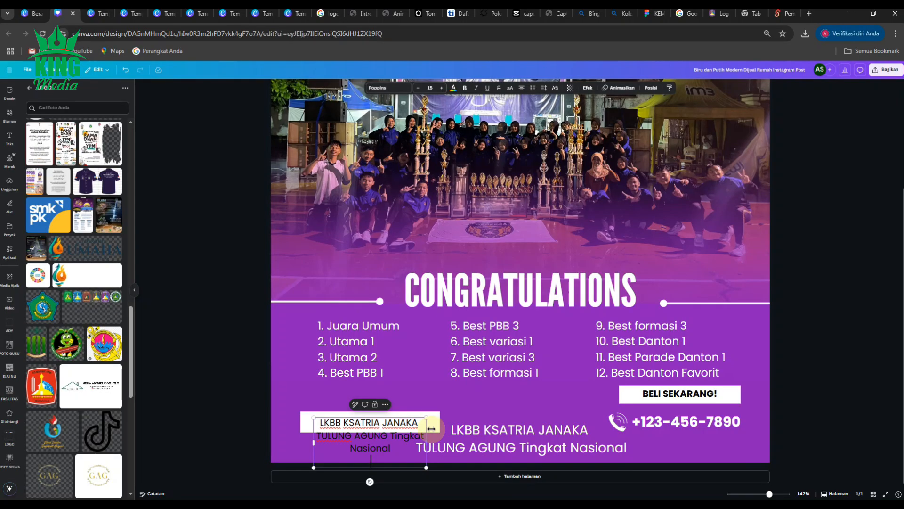
- Widen the white bar and the event text box on it toward the right
left_click(438, 426)
left_click_drag(440, 422, 563, 424)
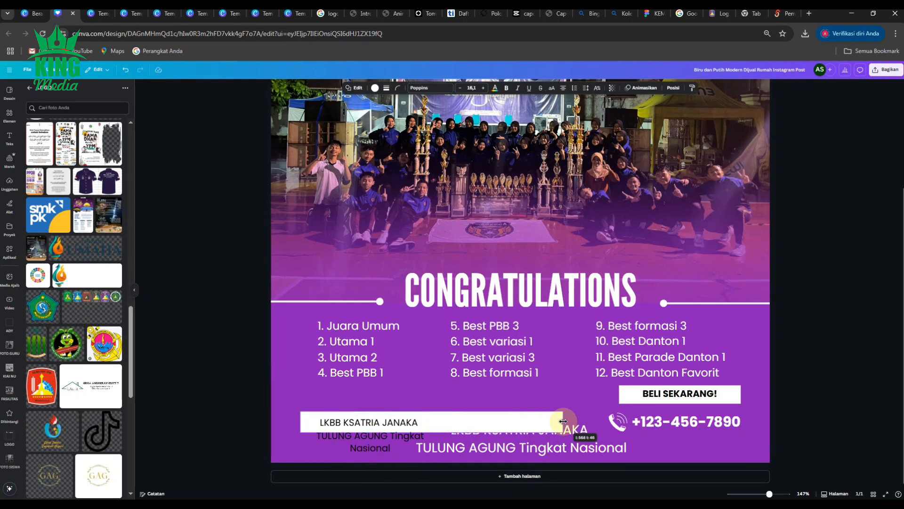
left_click(425, 443)
left_click_drag(479, 437, 566, 431)
left_click_drag(542, 431, 541, 431)
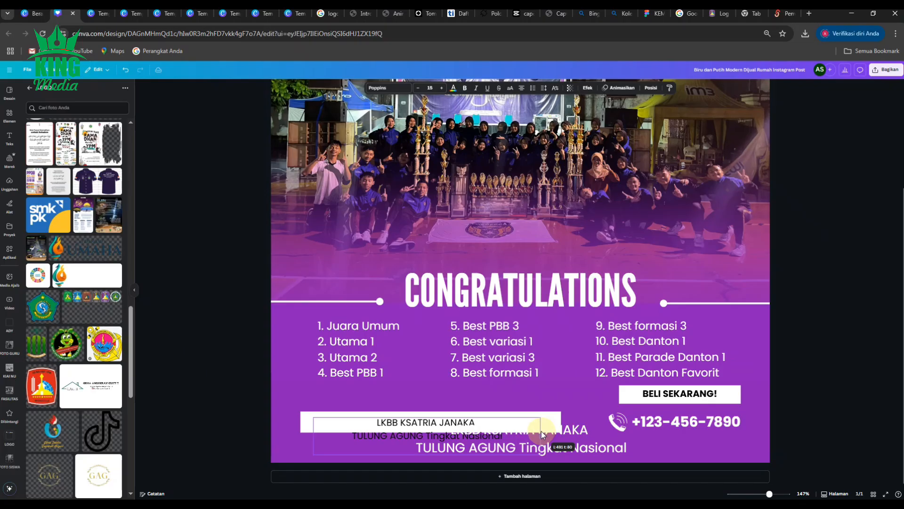
- Join the event text into one line and widen its text box and the white bar so the whole line fits
left_click(357, 434)
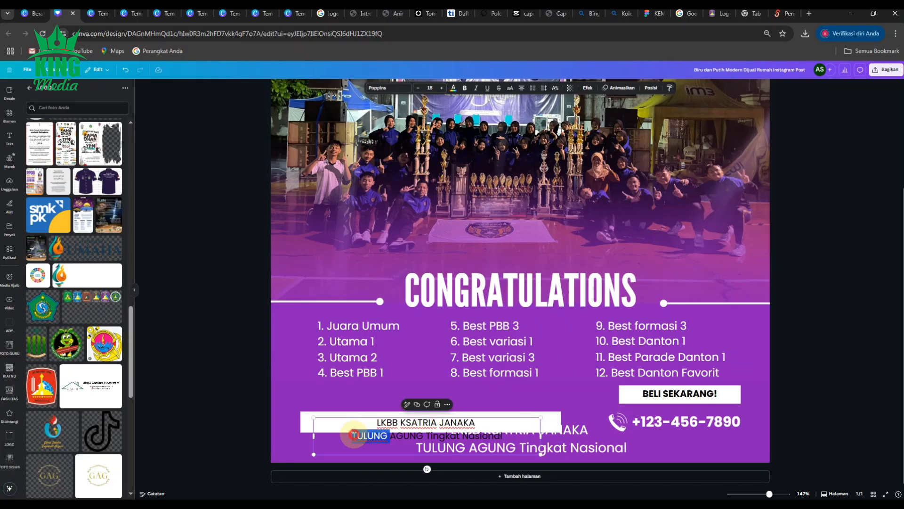
key("BackSpace")
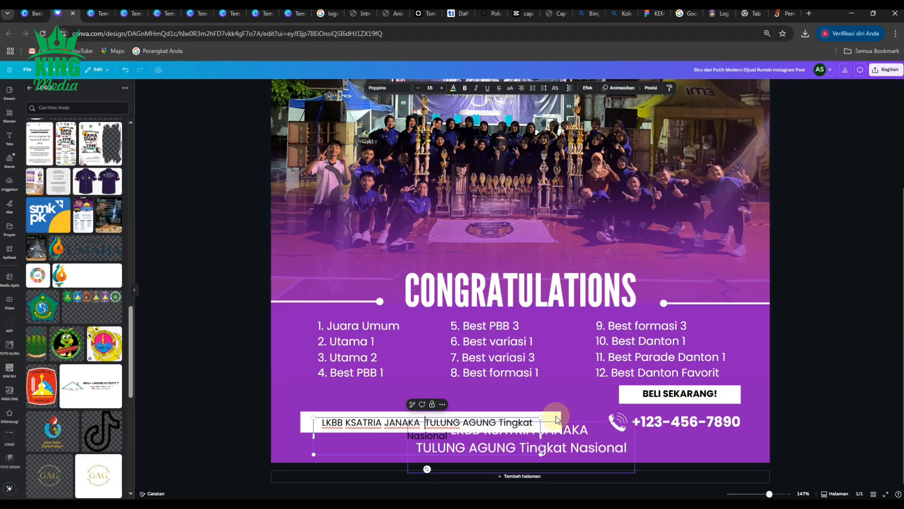
left_click_drag(542, 435, 623, 422)
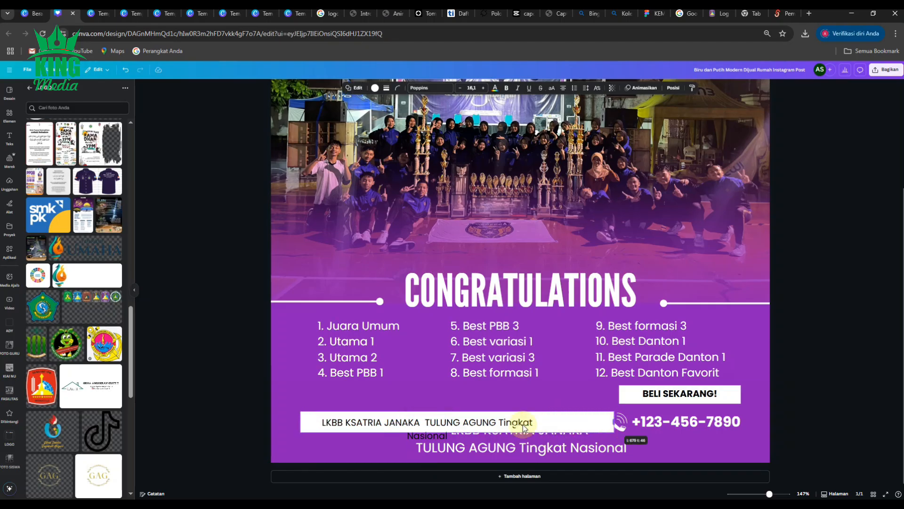
left_click(470, 427)
left_click_drag(541, 437, 580, 434)
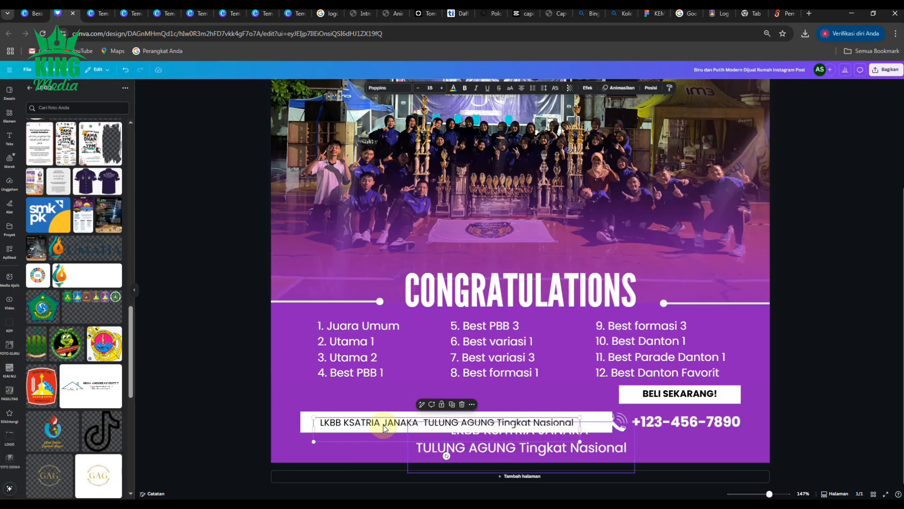
- Move the white bar together with its event text up to just below the award columns, beside the BELI SEKARANG! box
left_click(253, 414)
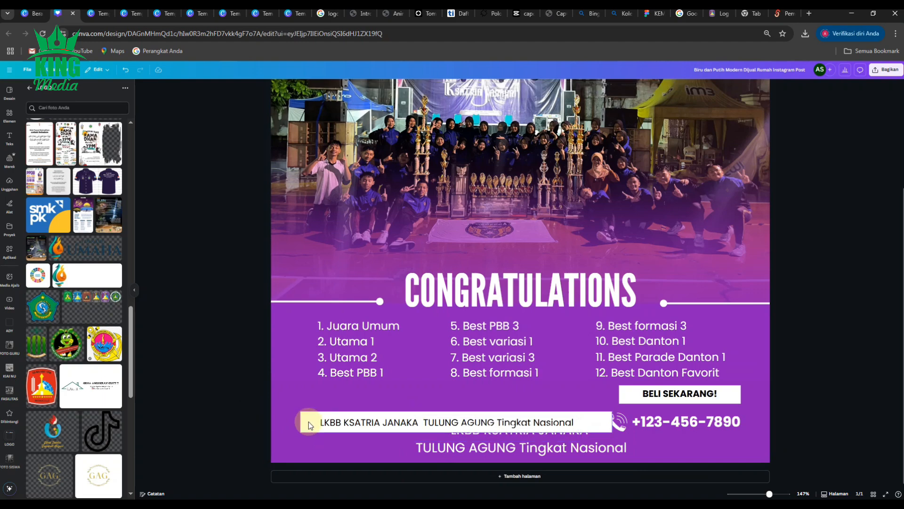
left_click(325, 423)
left_click_drag(337, 423, 338, 400)
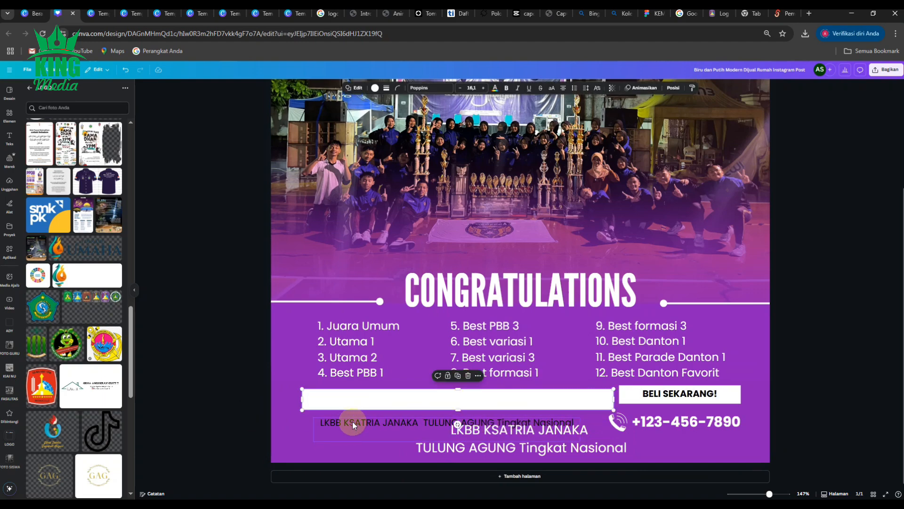
key("ctrl+z")
left_click_drag(327, 422, 332, 397)
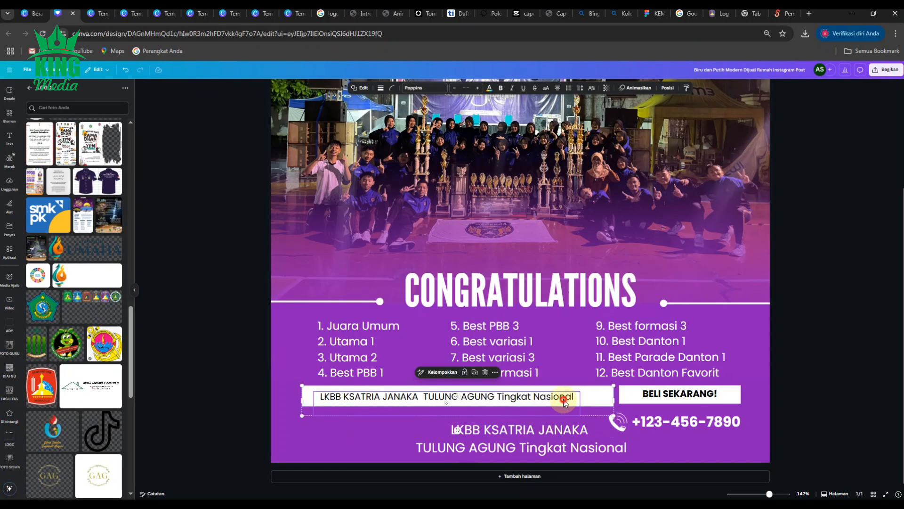
left_click(207, 405)
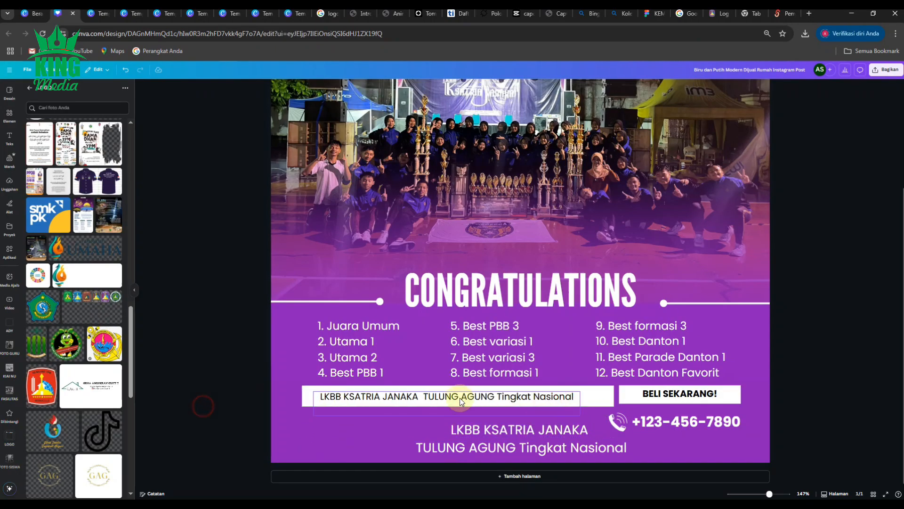
- Make the event text on the white bar bold and widen its text box to keep it on one line
double_click(581, 397)
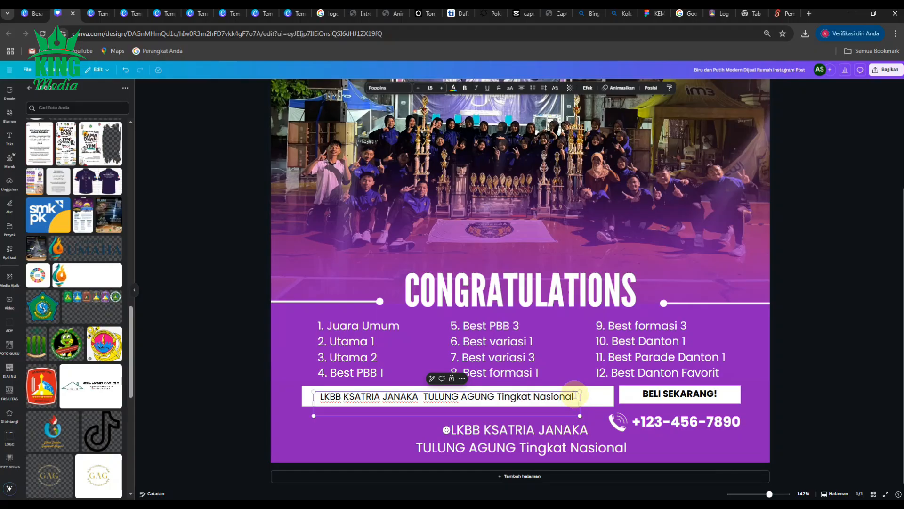
left_click(192, 393)
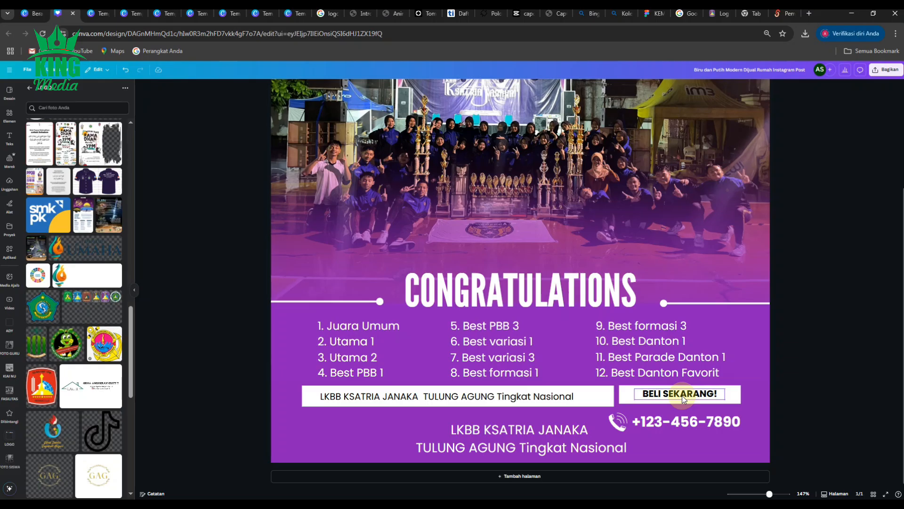
left_click(540, 395)
left_click(465, 87)
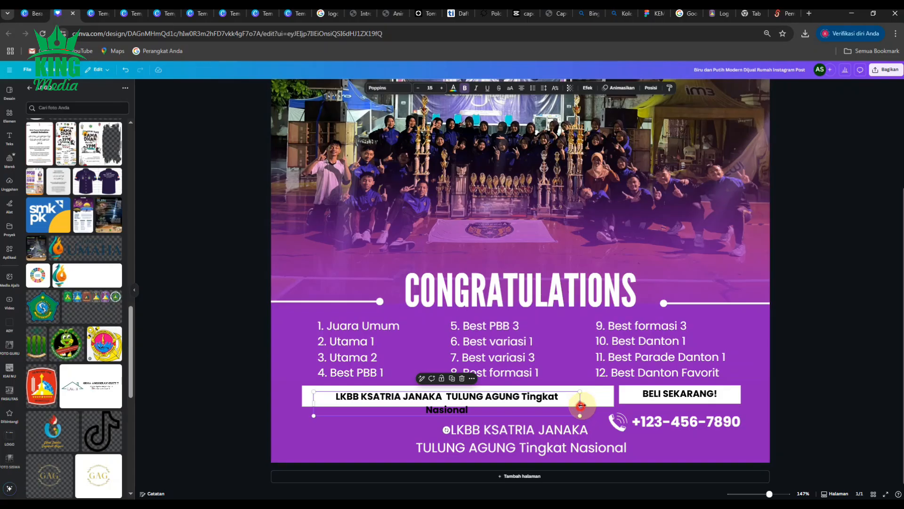
left_click_drag(579, 404, 602, 408)
left_click(217, 368)
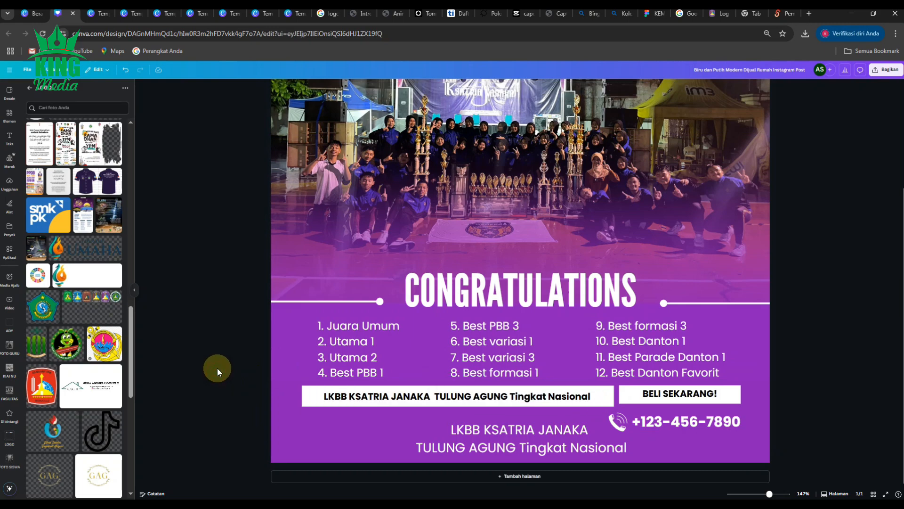
- Move the two-line white LKBB KSATRIA JANAKA text to the left, below the white event bar
left_click(522, 431)
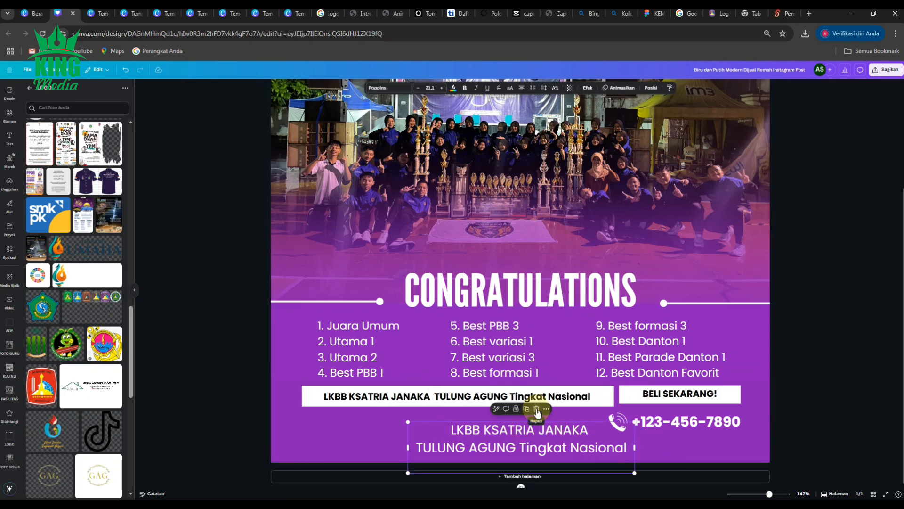
left_click(531, 446)
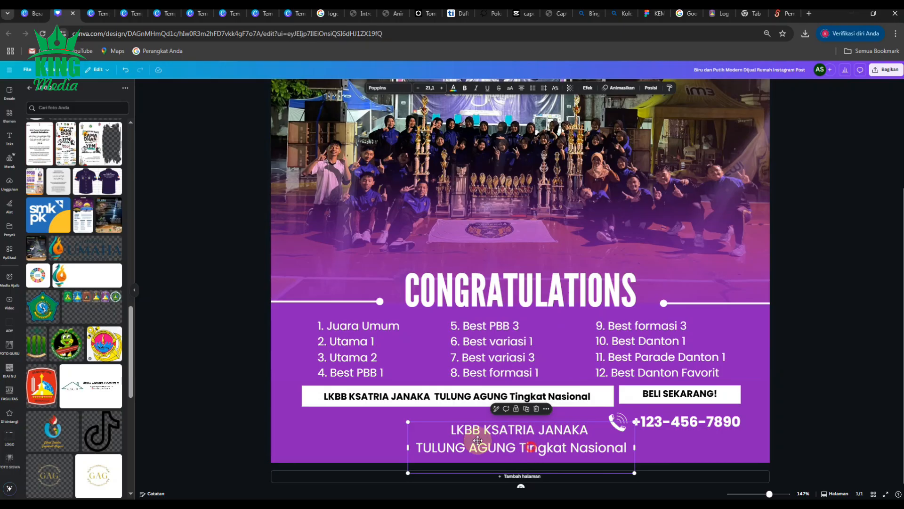
left_click_drag(477, 440, 383, 437)
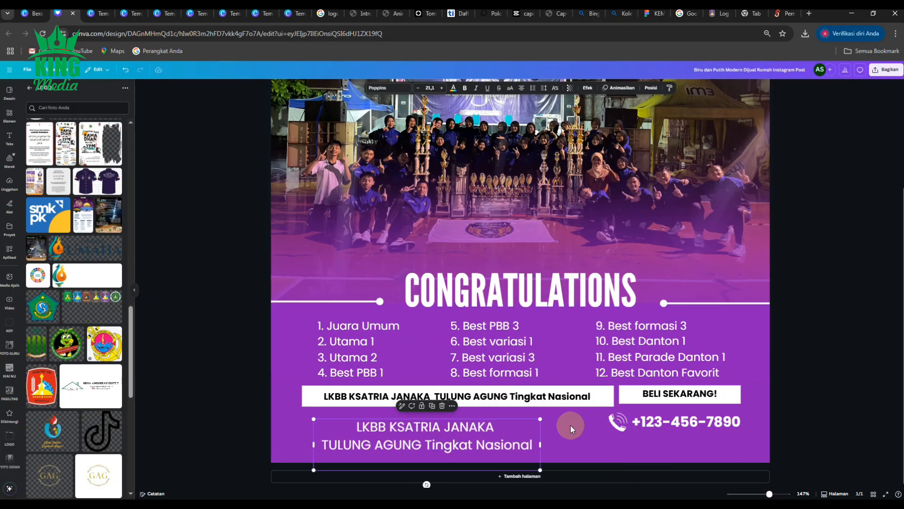
- Delete the telephone icon next to the phone number
left_click(678, 421)
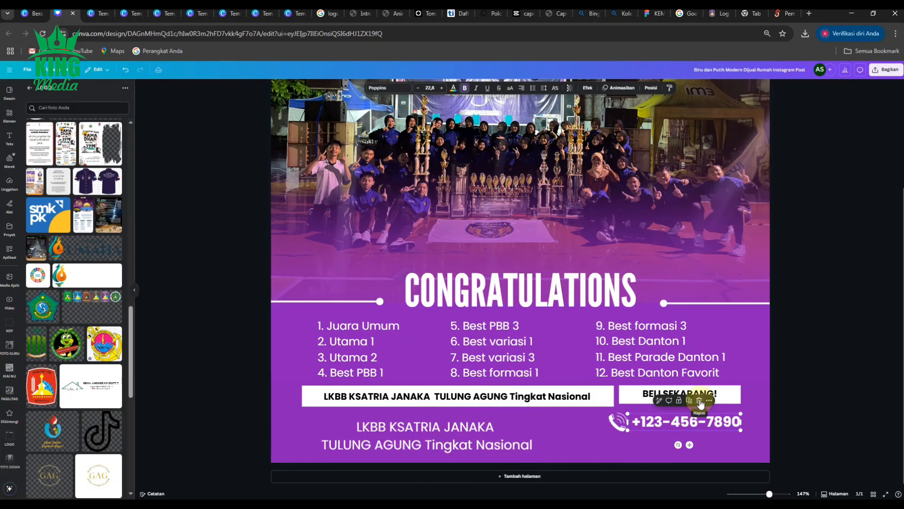
left_click(621, 423)
left_click(629, 401)
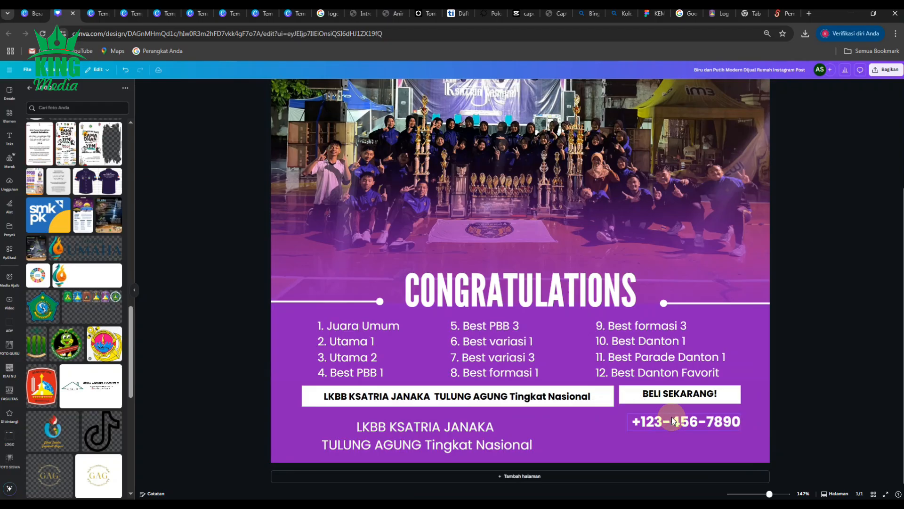
left_click(674, 421)
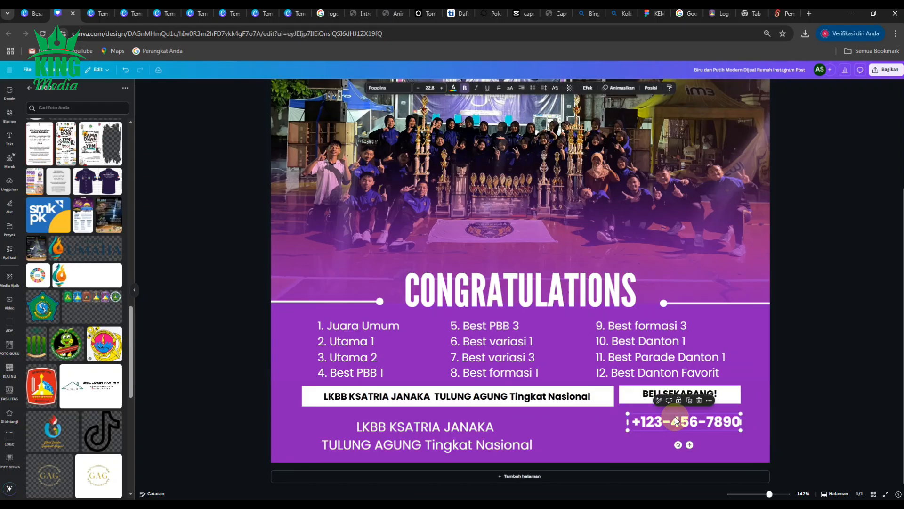
left_click(465, 87)
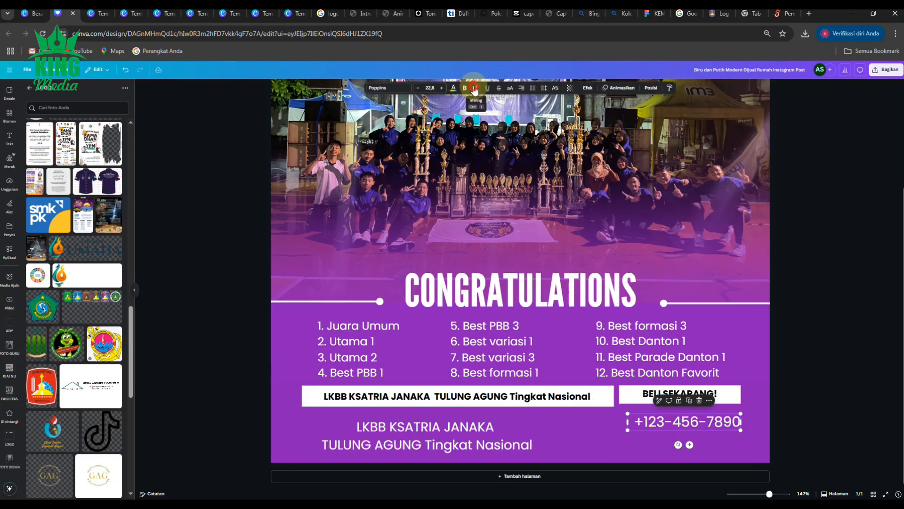
left_click(475, 88)
left_click(474, 89)
left_click(464, 89)
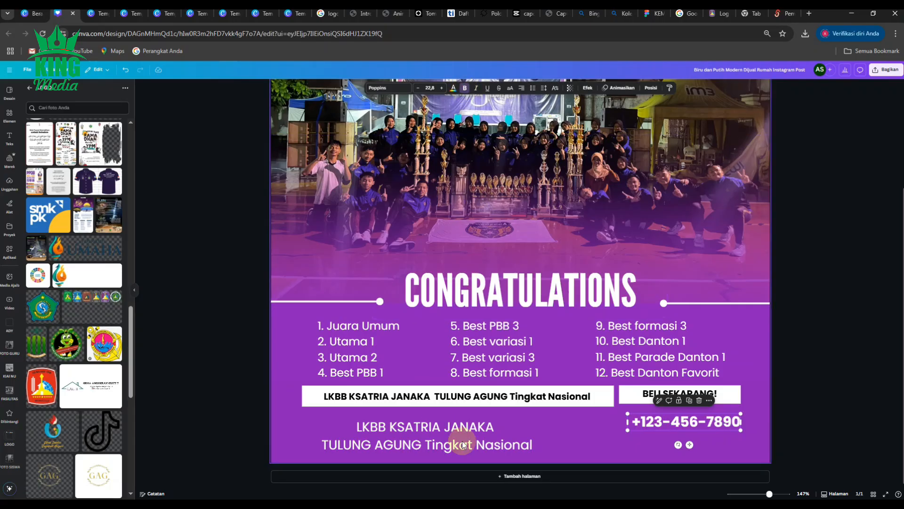
- Enclose the words Tingkat Nasional on the white event bar in quotation marks
left_click(833, 391)
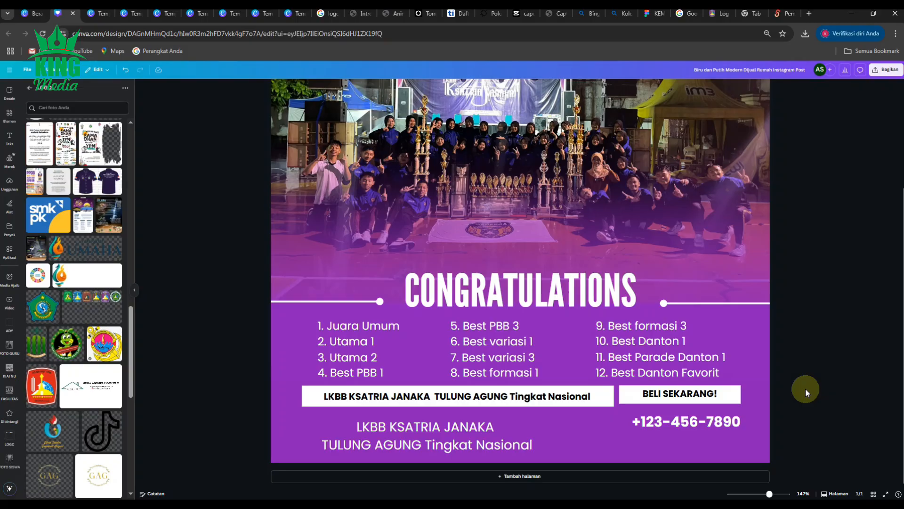
left_click(510, 398)
left_click(510, 397)
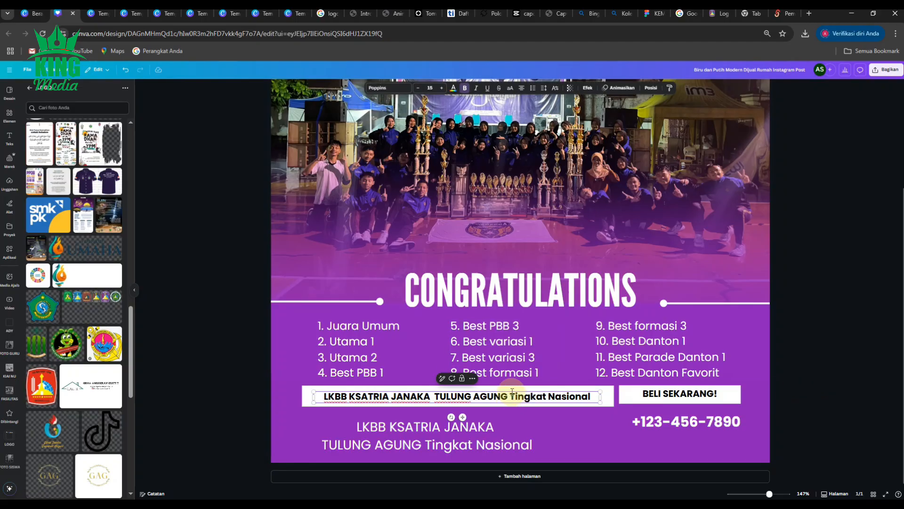
type("\"")
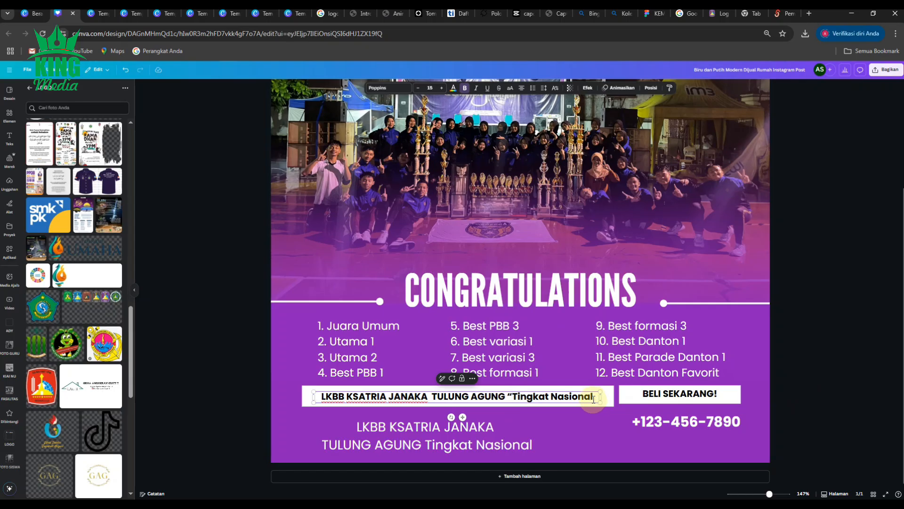
left_click(594, 396)
type("\"")
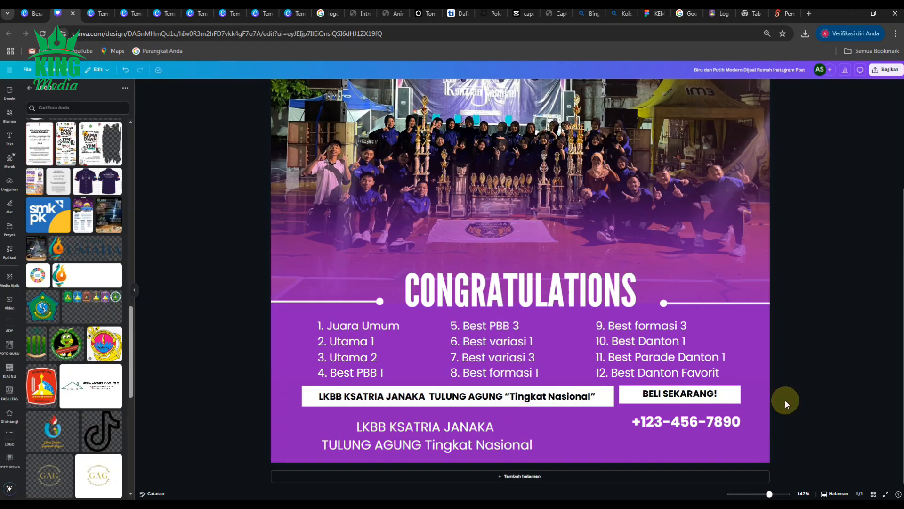
left_click(755, 405)
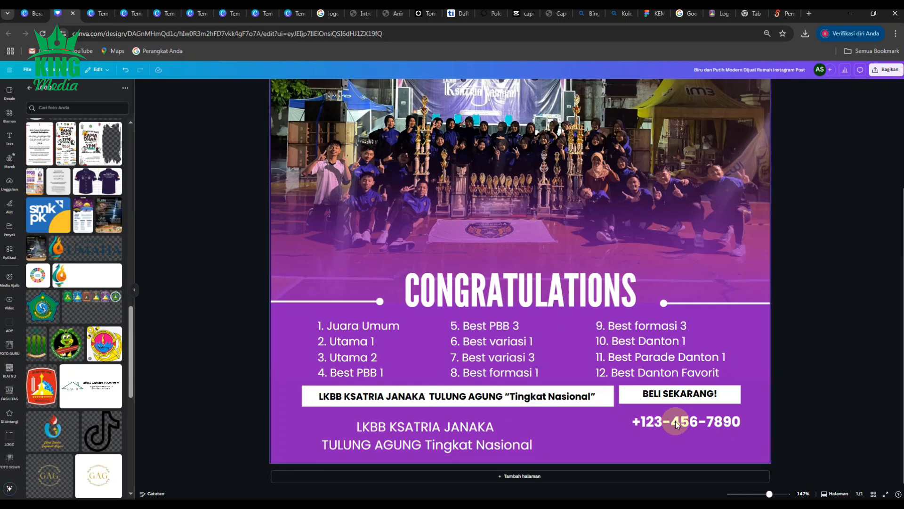
- Turn off uppercase for the BELI SEKARANG! text and replace it with "Visit Us :"
left_click(693, 393)
left_click(510, 88)
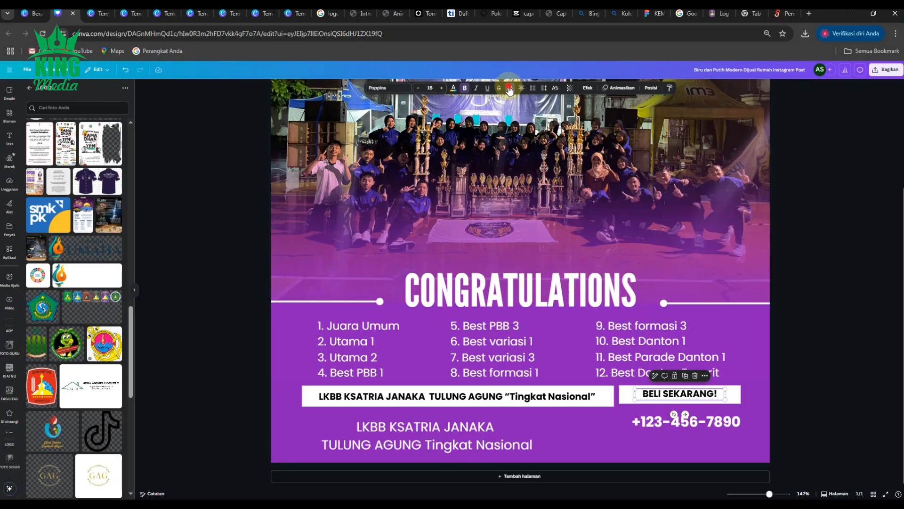
double_click(684, 395)
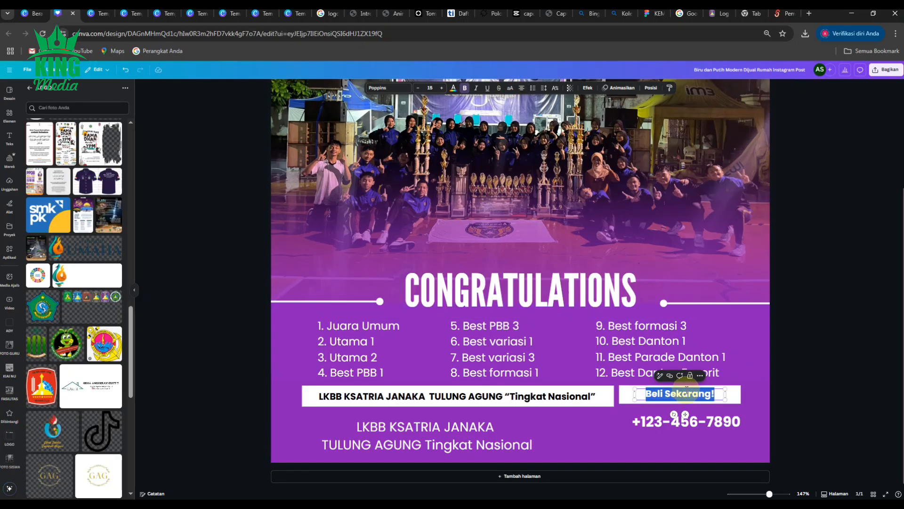
type("Visi")
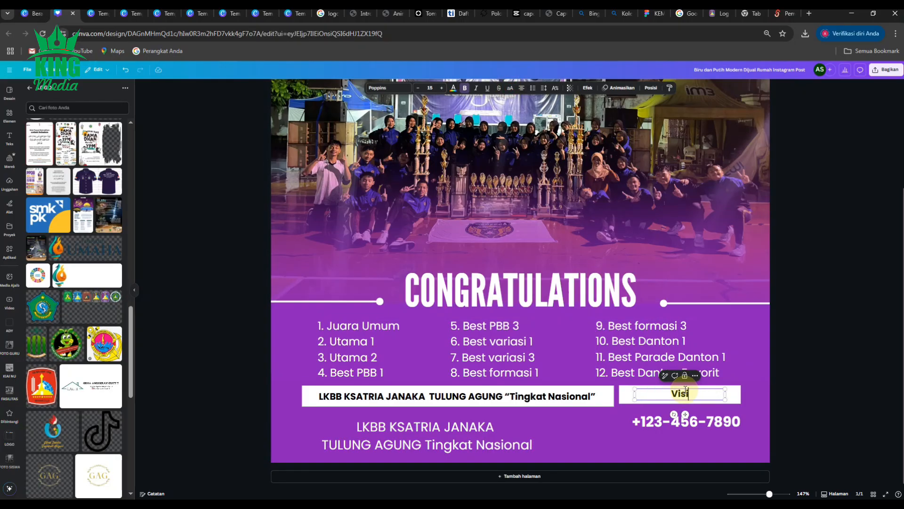
type("t Us:")
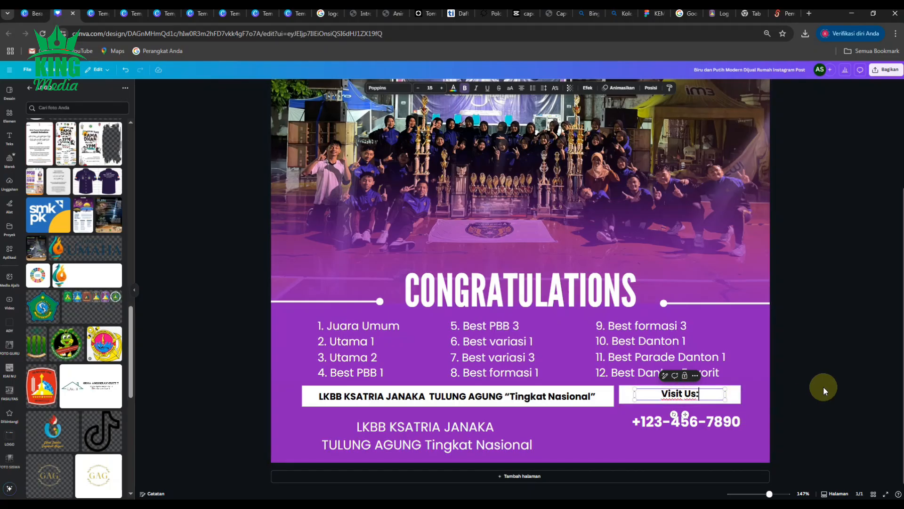
left_click(815, 390)
left_click(697, 396)
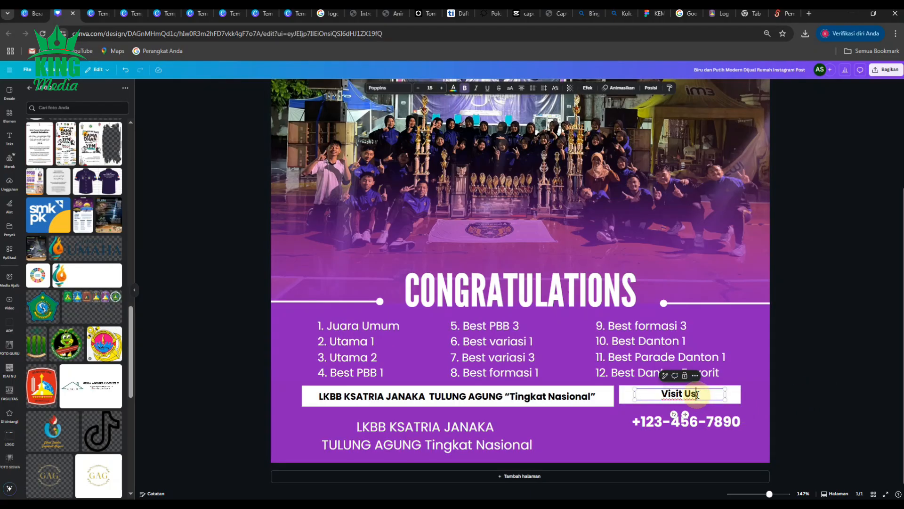
left_click(811, 394)
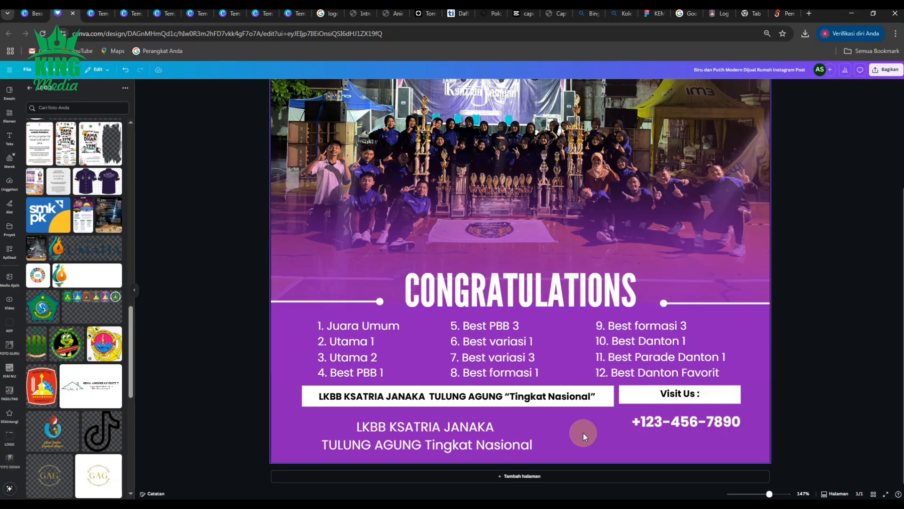
left_click(442, 433)
left_click(441, 429)
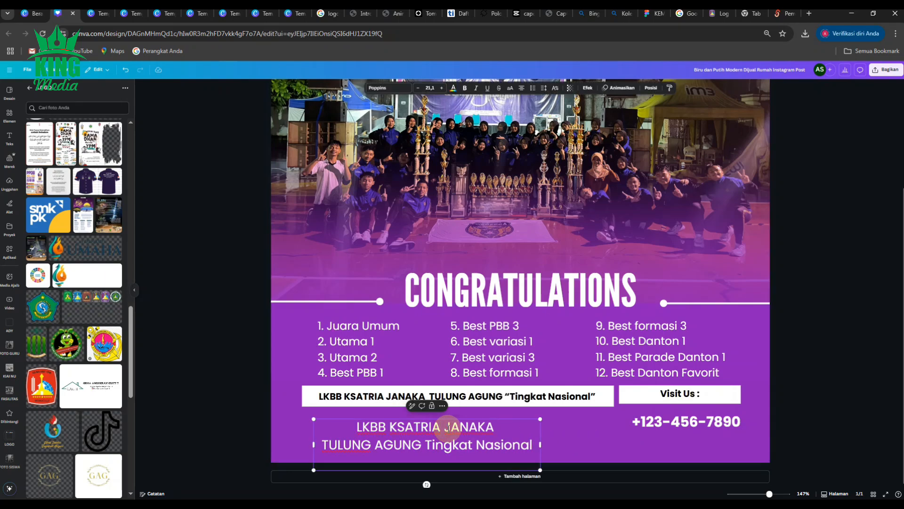
key("ctrl+a")
type("WWW")
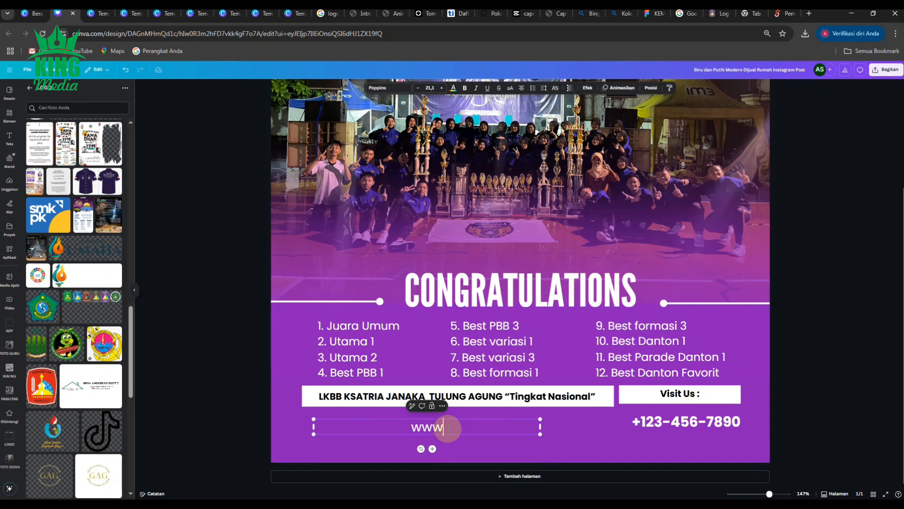
type(".smkypm")
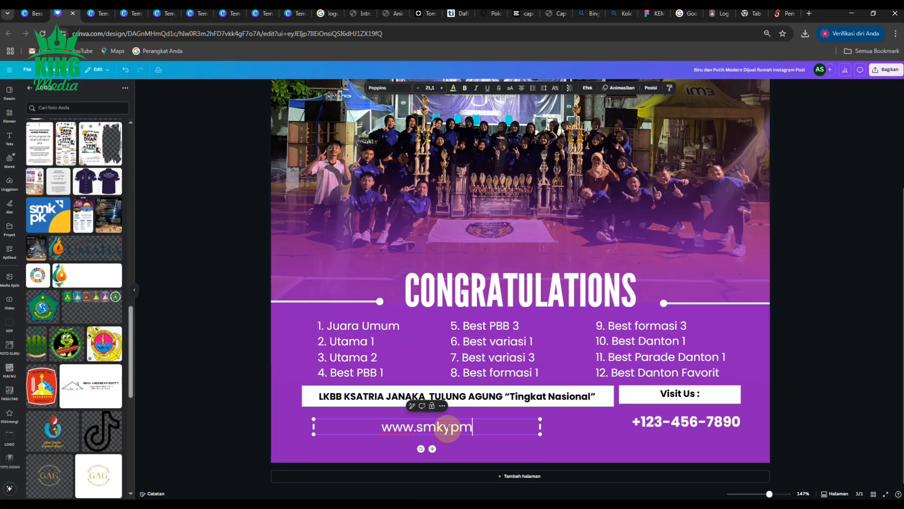
type("3taman")
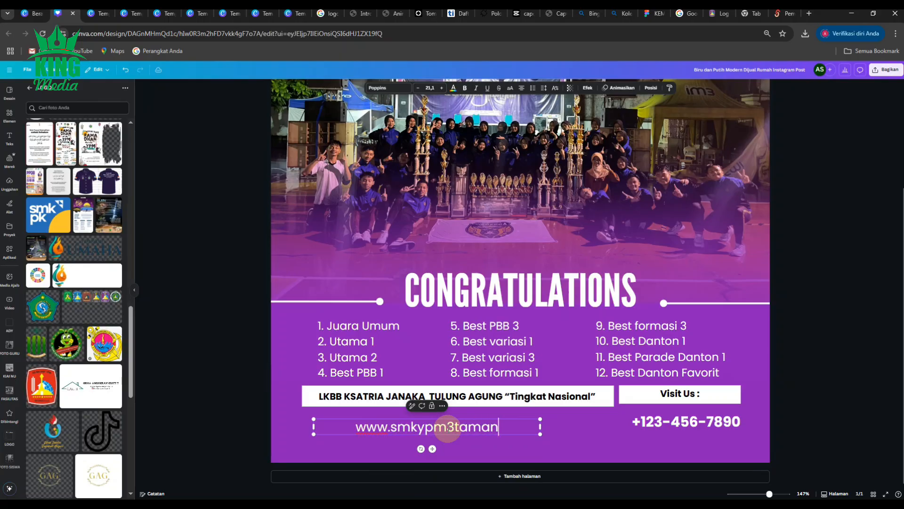
type(".sch")
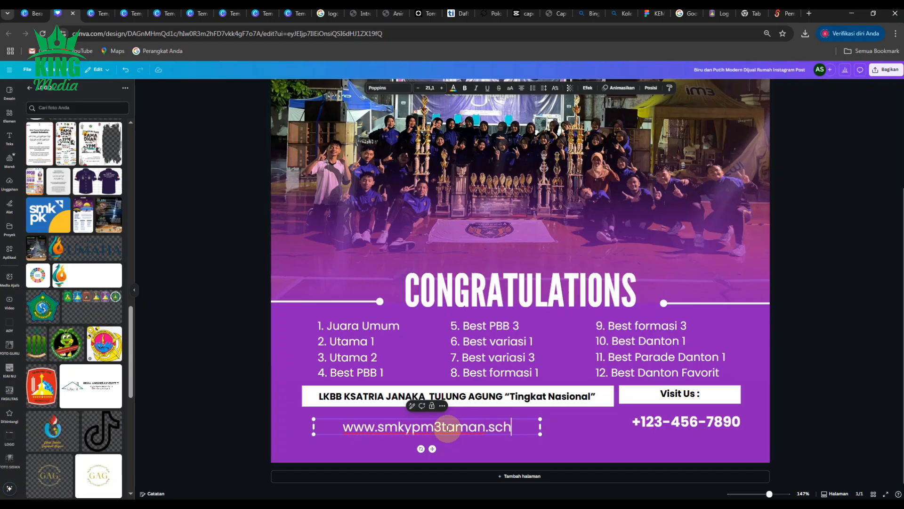
type(".id")
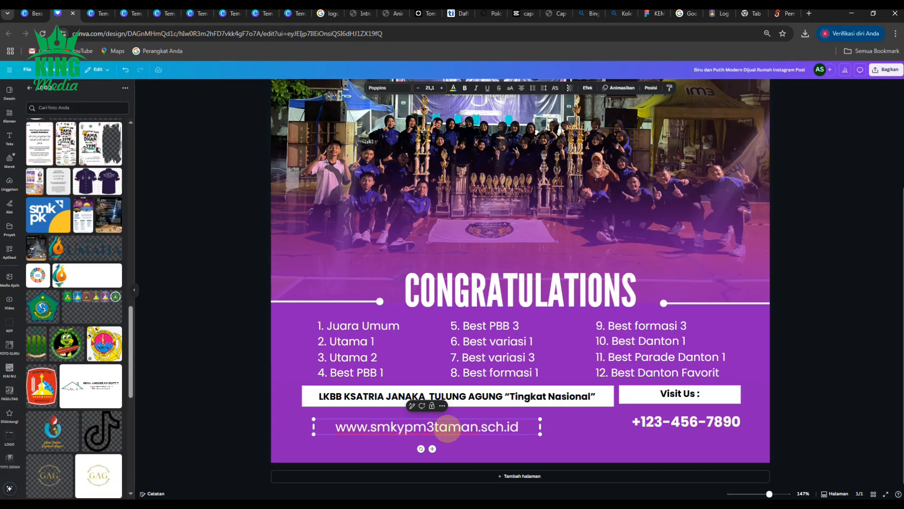
left_click(522, 89)
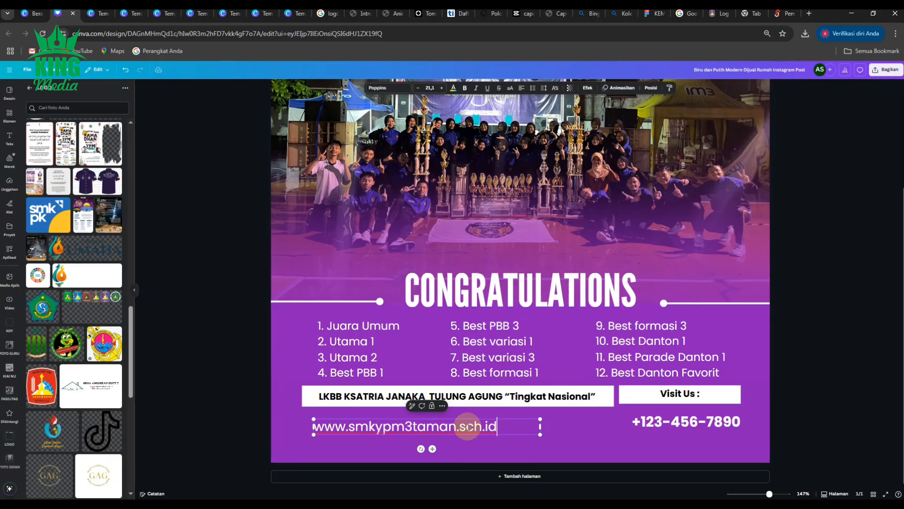
left_click(840, 413)
- Move the website address below the phone number and shrink it to size 14.3 so it fits on the page
left_click_drag(469, 426, 765, 440)
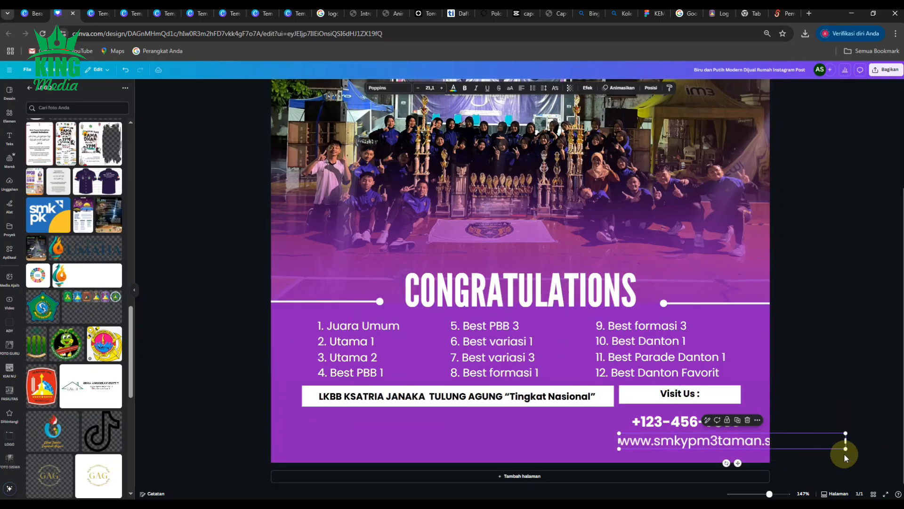
left_click_drag(846, 449, 772, 442)
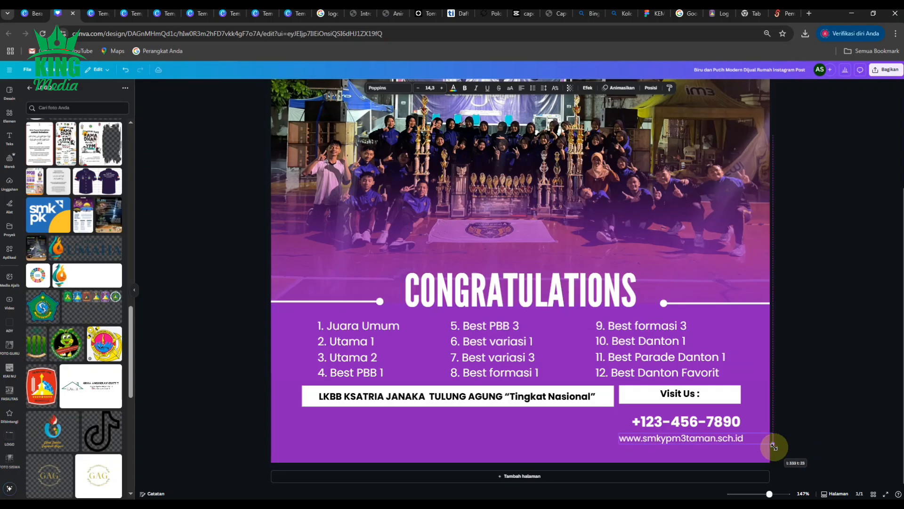
- Delete the phone number and move the website address up to just below the Visit Us box
left_click(658, 425)
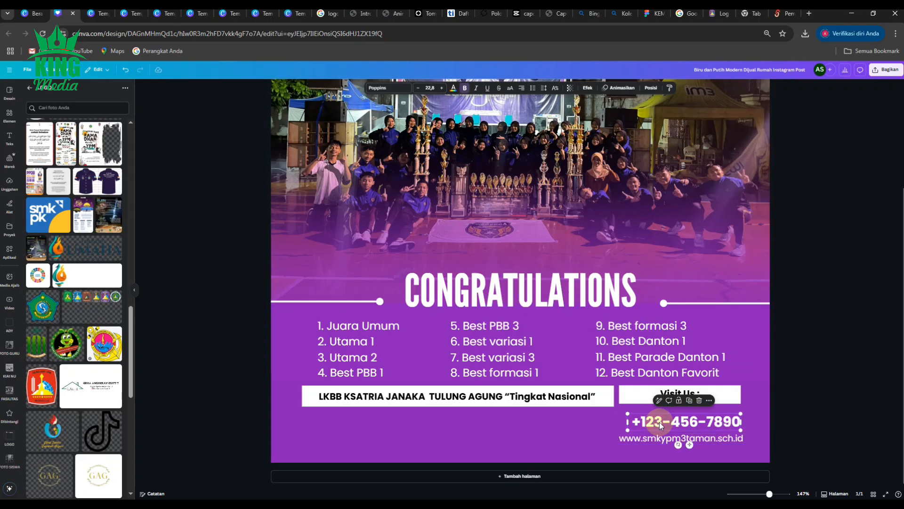
key("Delete")
left_click(660, 437)
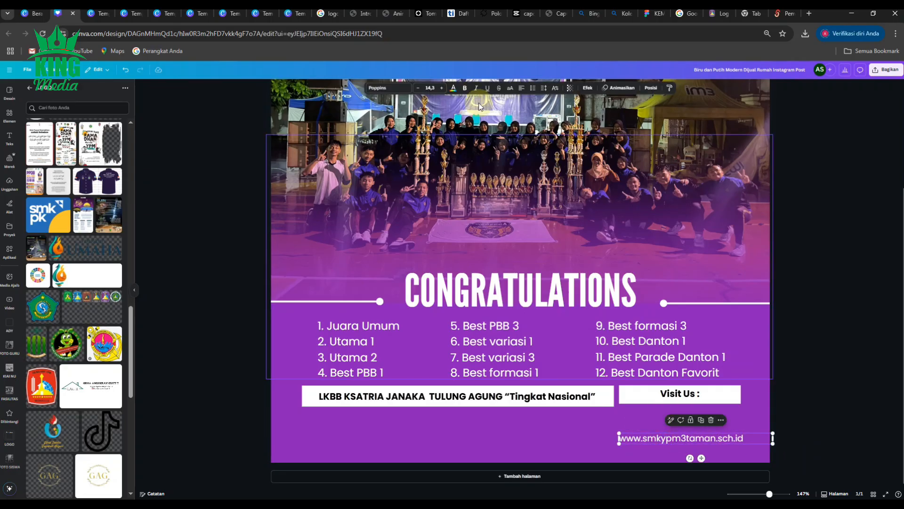
left_click(465, 88)
left_click(465, 88)
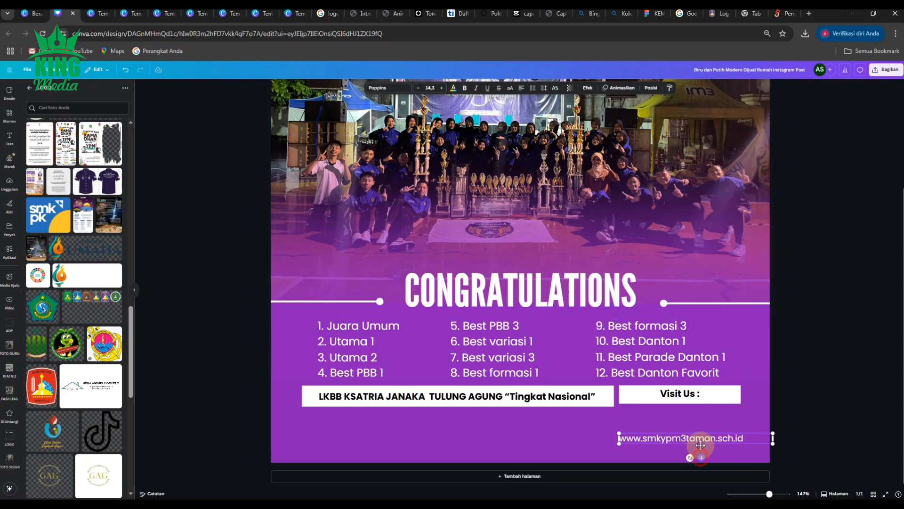
left_click_drag(702, 457, 701, 437)
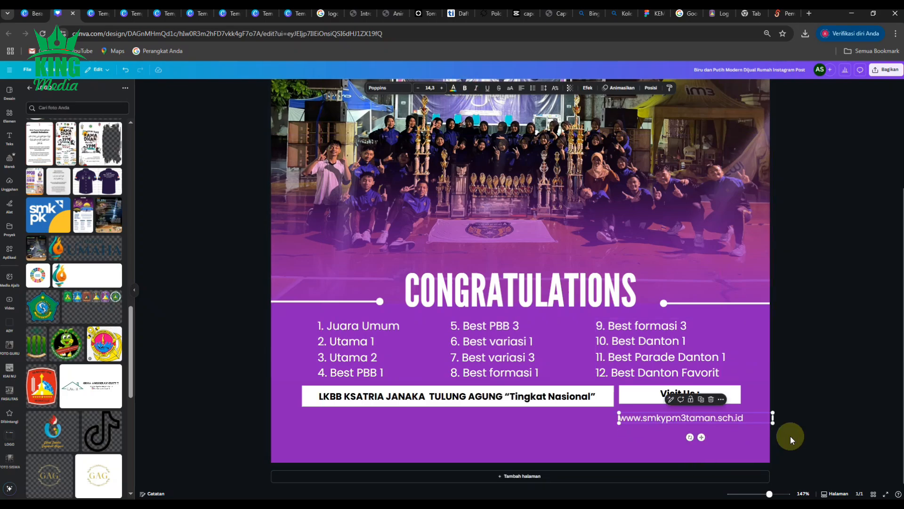
- Shrink the website address to size 14.1 to match the width of the Visit Us box
scroll(796, 424, "up", 5)
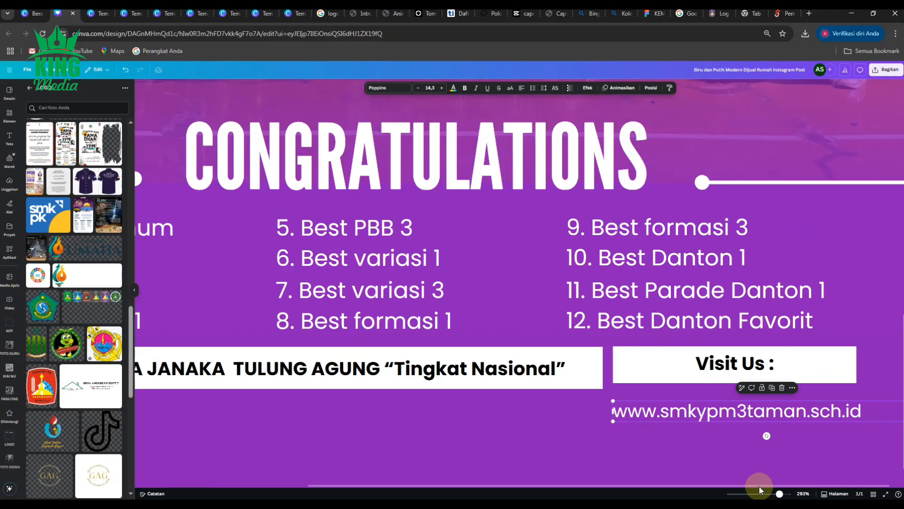
left_click_drag(759, 486, 779, 486)
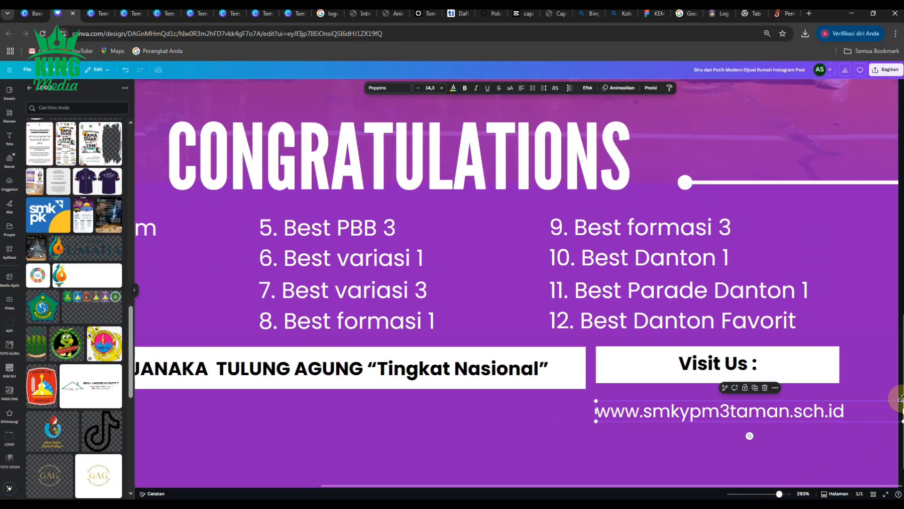
left_click_drag(901, 399, 898, 400)
scroll(737, 396, "down", 5)
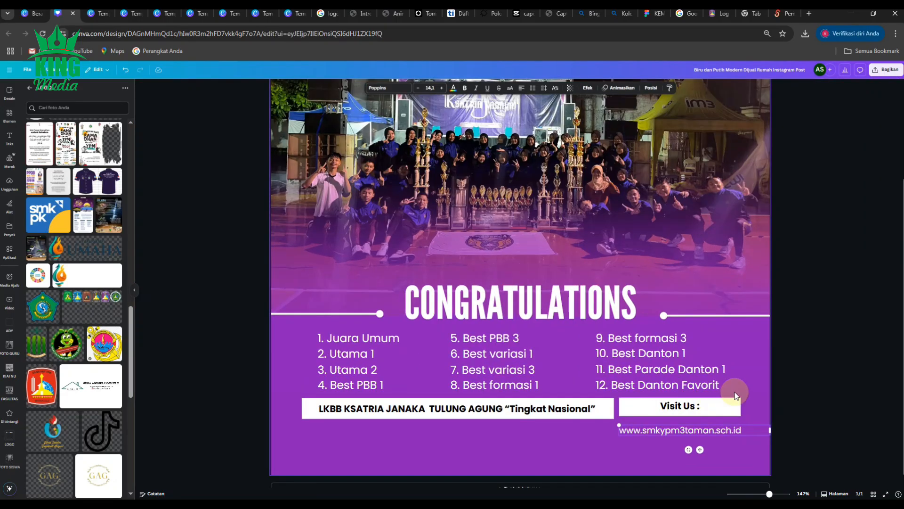
left_click(803, 344)
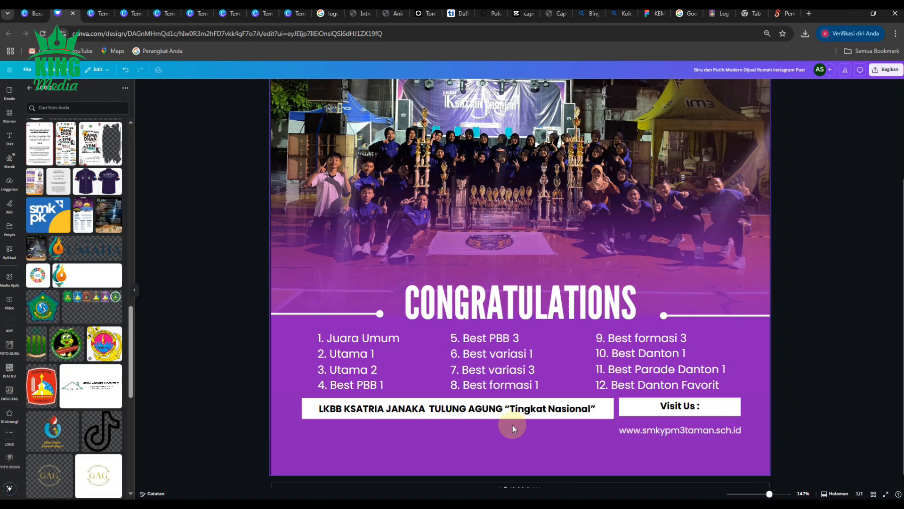
- Move the website address to the lower middle of the post below the event bar and center-align its text
scroll(512, 424, "down", 1)
scroll(512, 425, "up", 1)
left_click_drag(677, 429, 487, 451)
left_click(529, 454)
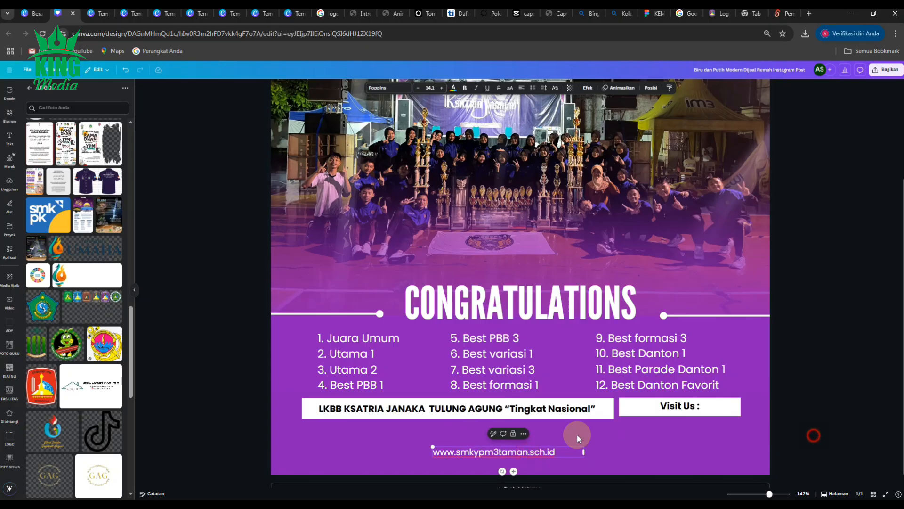
left_click(814, 435)
left_click(527, 451)
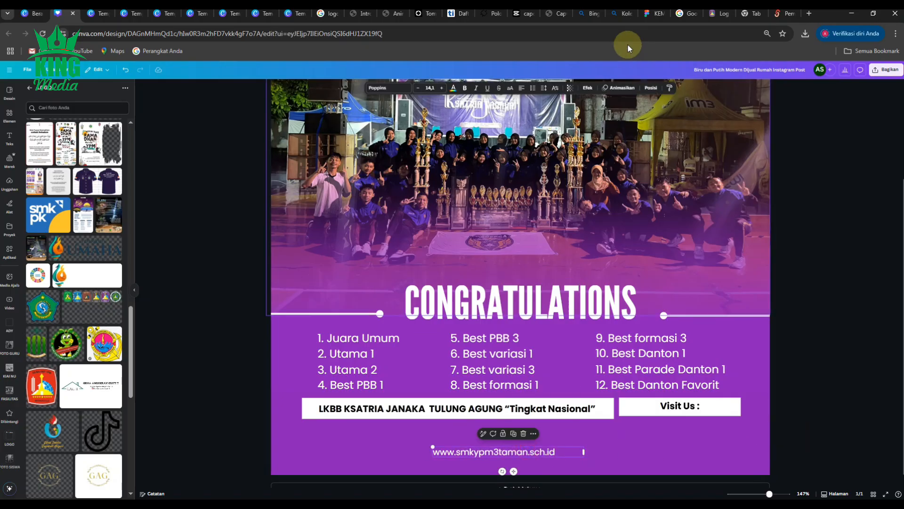
left_click(521, 87)
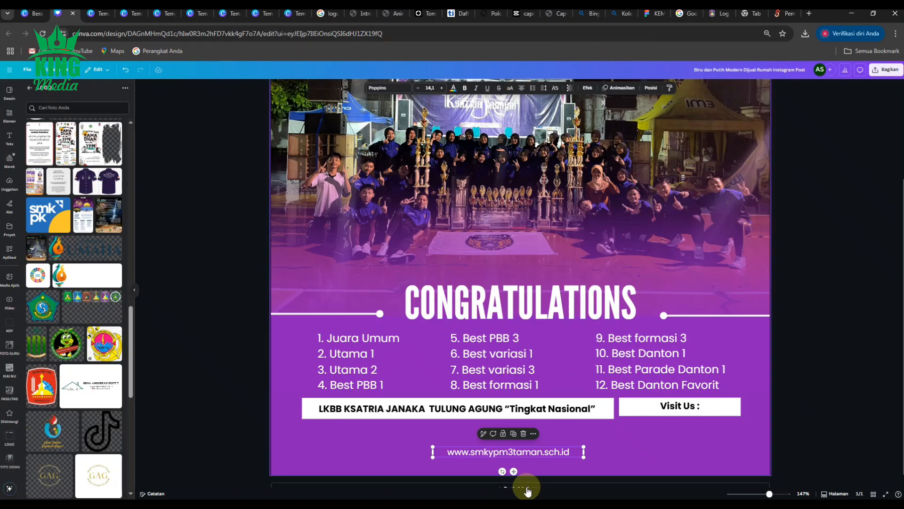
left_click_drag(513, 471, 510, 469)
left_click(824, 374)
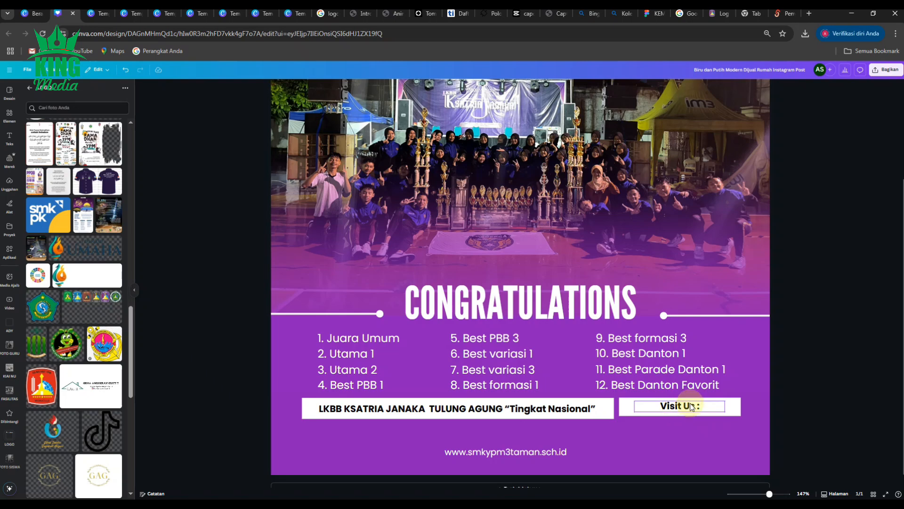
- Move the Visit Us : text directly above the website address and color it white
left_click_drag(690, 406, 515, 436)
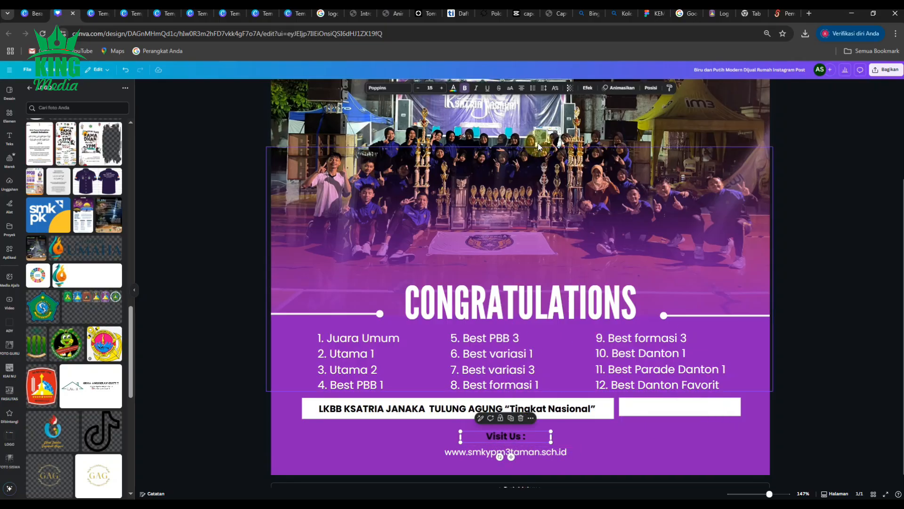
left_click(453, 88)
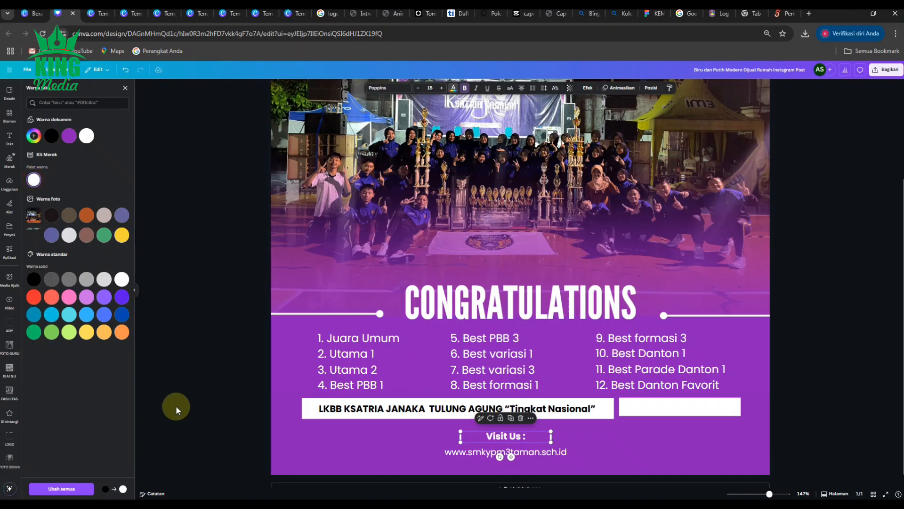
left_click(219, 430)
- Delete the small empty white box beside the event bar and widen the event bar to fill the freed space
left_click(707, 405)
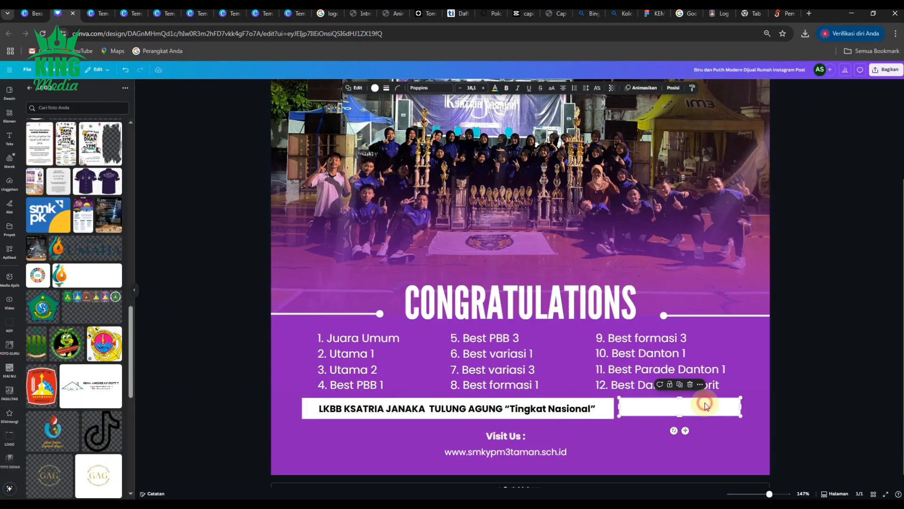
left_click(689, 384)
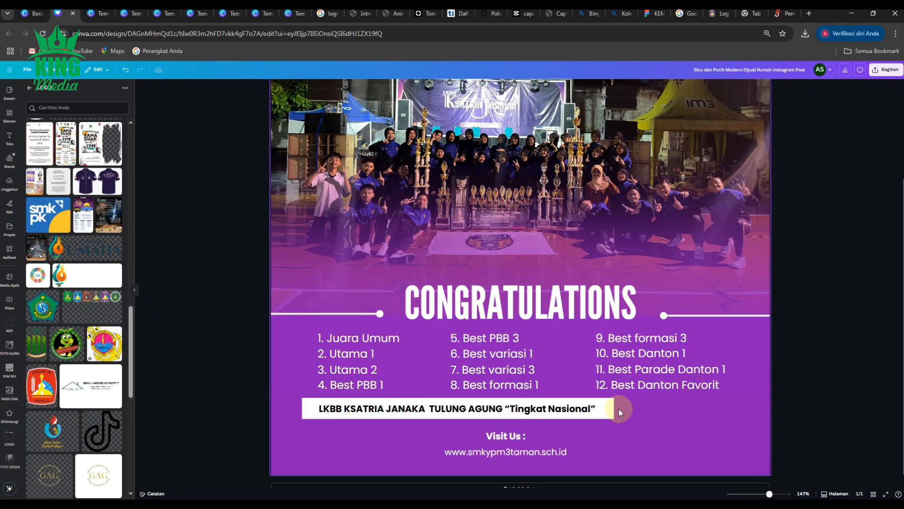
left_click(608, 409)
left_click_drag(612, 408, 741, 409)
left_click(840, 406)
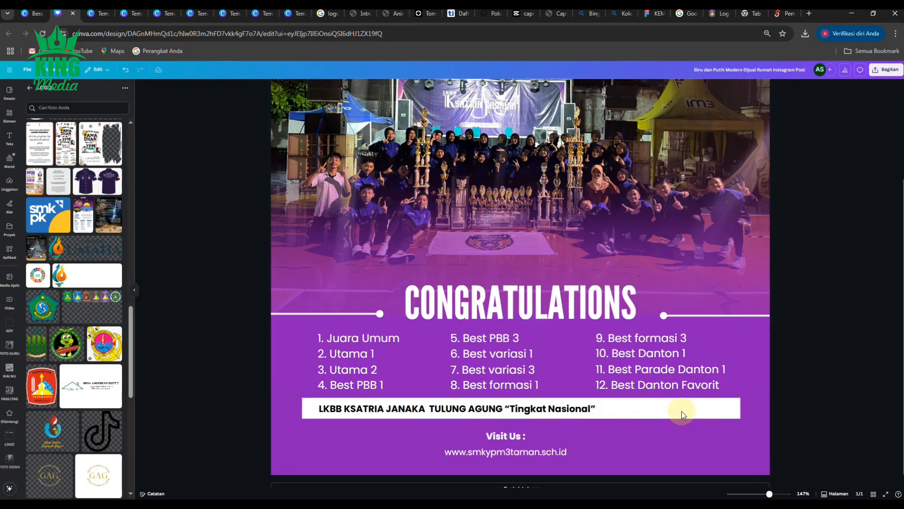
- Center the widened white bar on the post and move the LKBB KSATRIA JANAKA text to the middle of the bar
left_click_drag(680, 412, 679, 411)
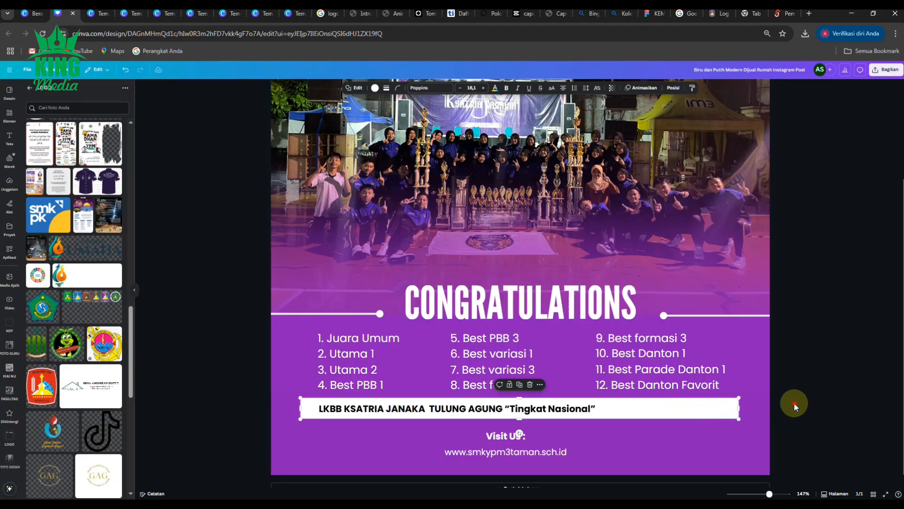
left_click(553, 409)
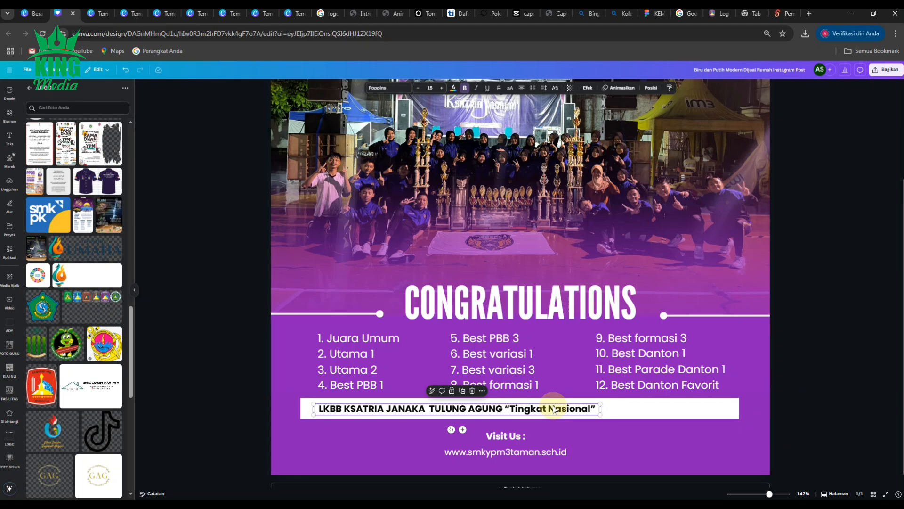
left_click_drag(554, 409, 600, 405)
left_click(804, 397)
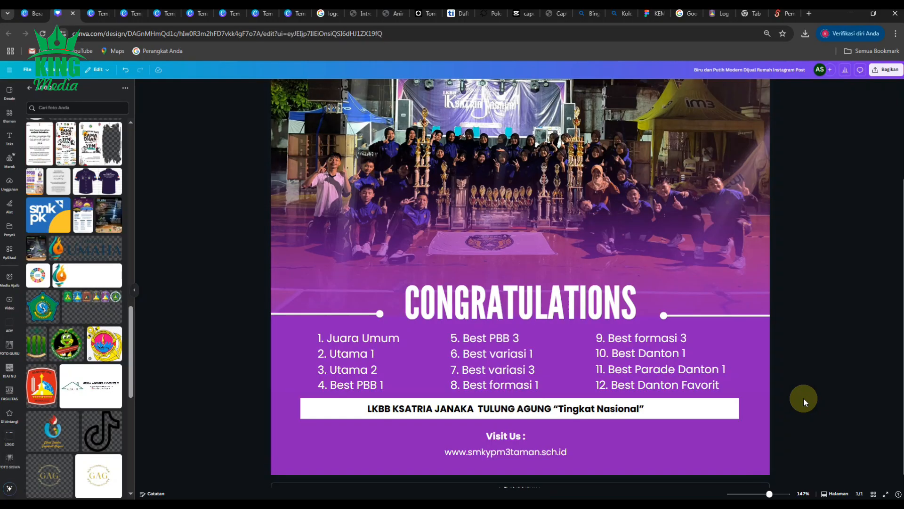
- Review the layout of the whole post and browse the LOGO uploads for further images to add
scroll(800, 399, "down", 1)
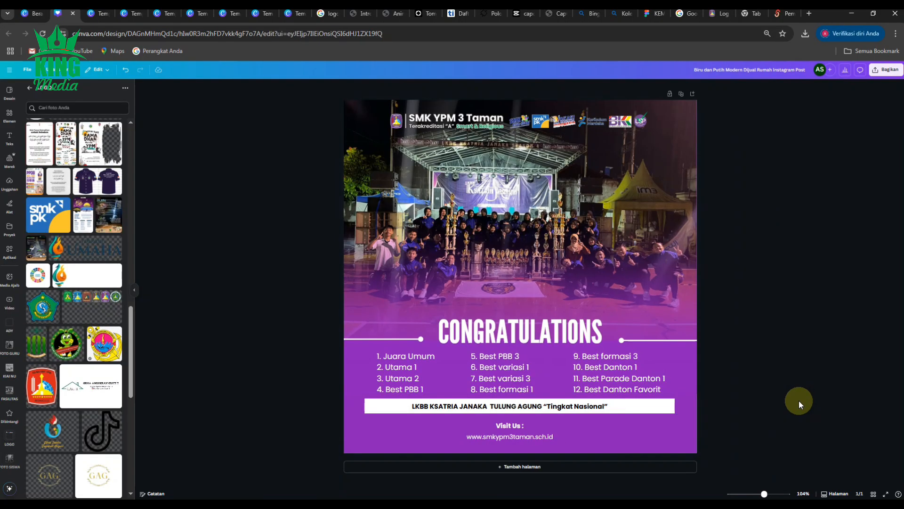
scroll(798, 401, "up", 1)
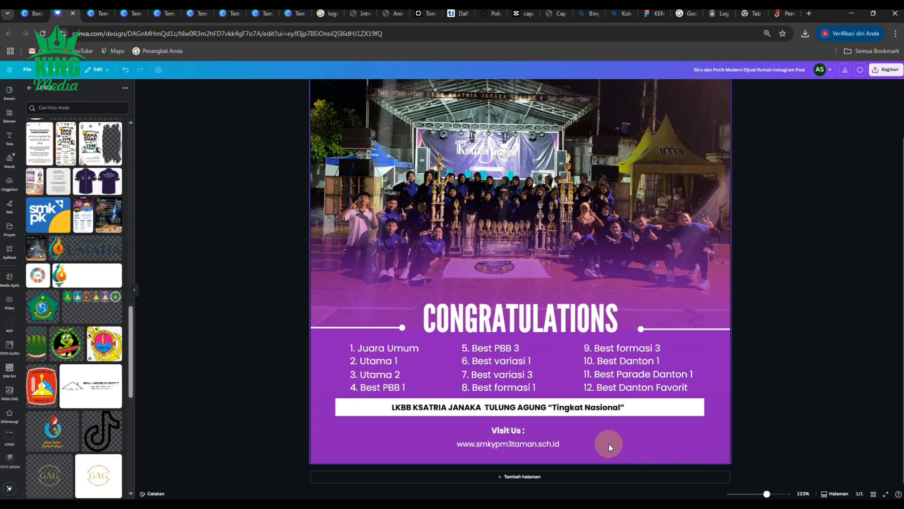
scroll(608, 442, "up", 1)
scroll(608, 443, "down", 2)
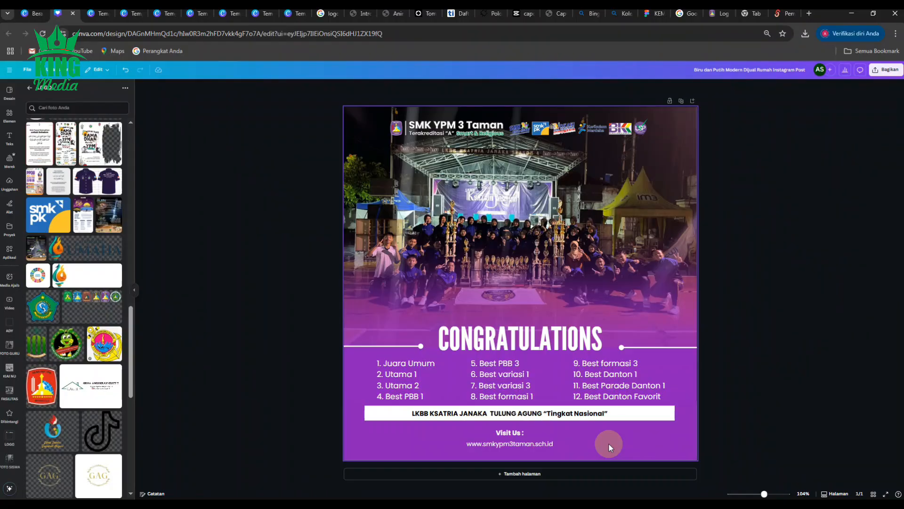
scroll(609, 443, "up", 1)
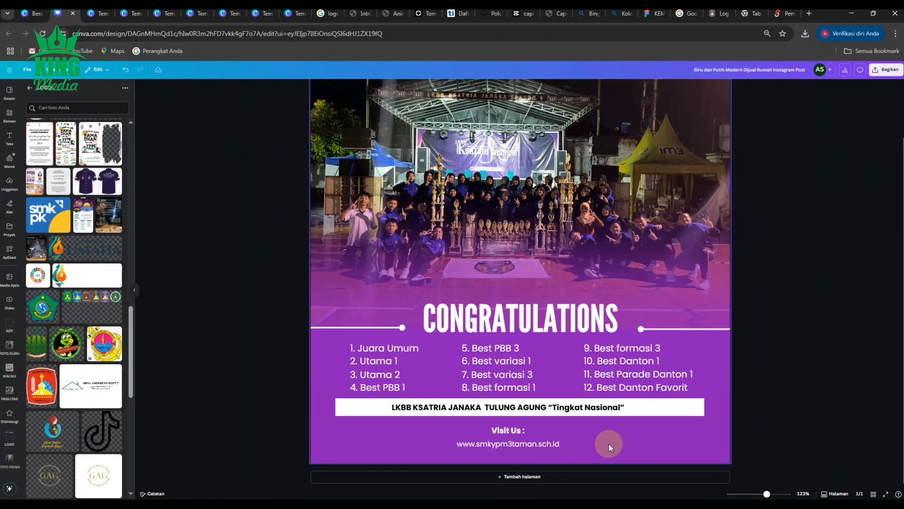
scroll(87, 399, "down", 4)
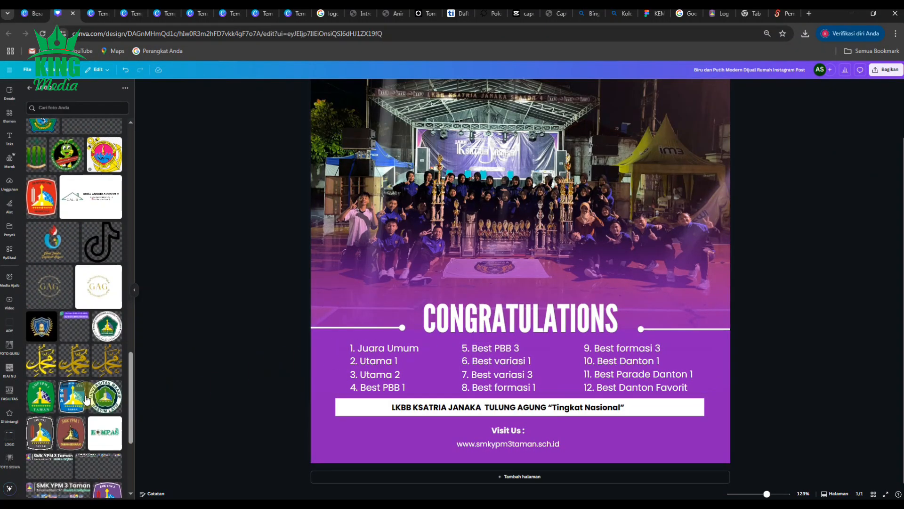
scroll(87, 399, "down", 3)
scroll(75, 370, "up", 4)
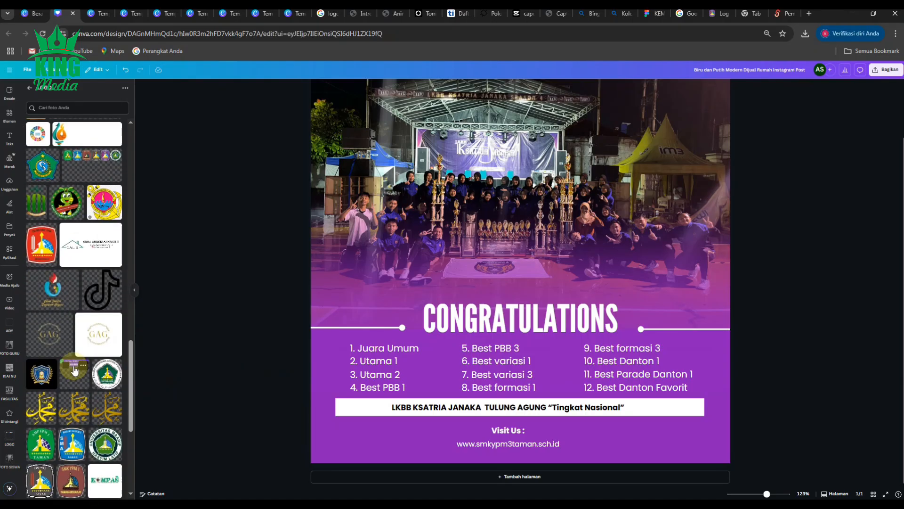
scroll(74, 370, "up", 10)
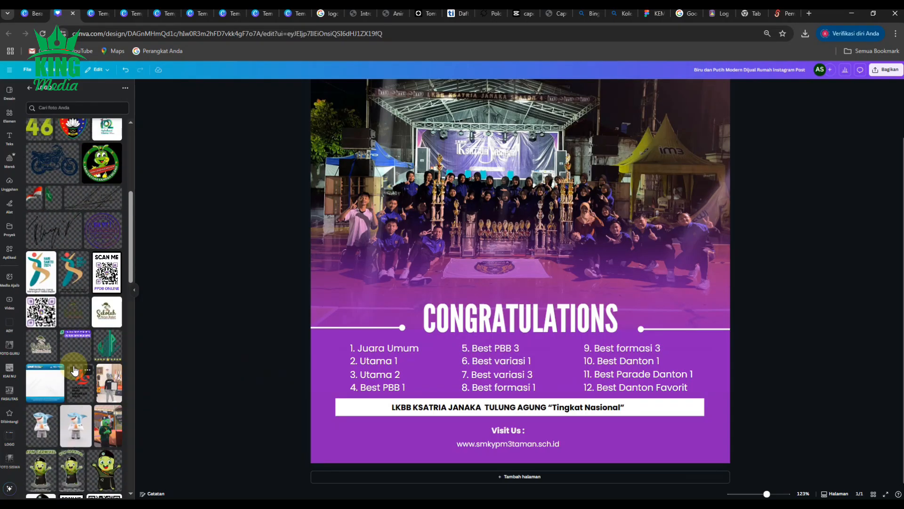
scroll(673, 327, "up", 2)
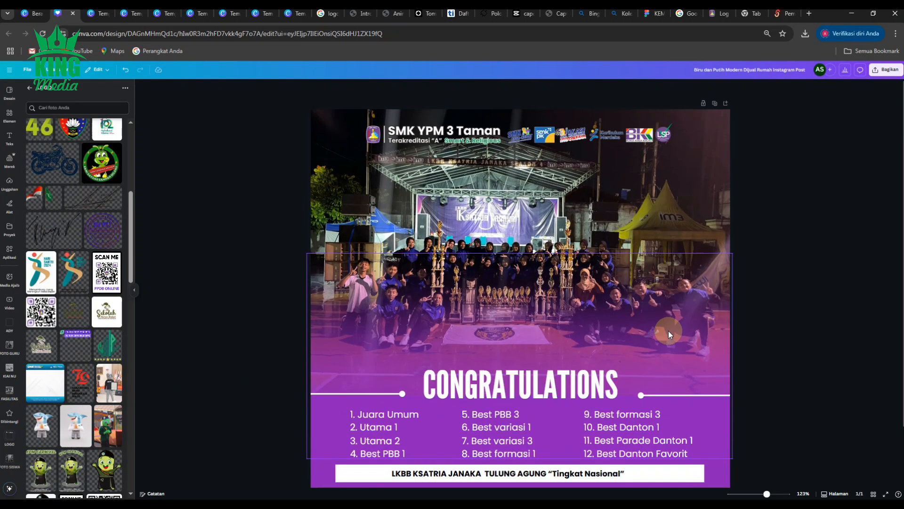
- Insert the shark mascot image with the transparent background and crop its empty margins on all four sides
left_click(42, 433)
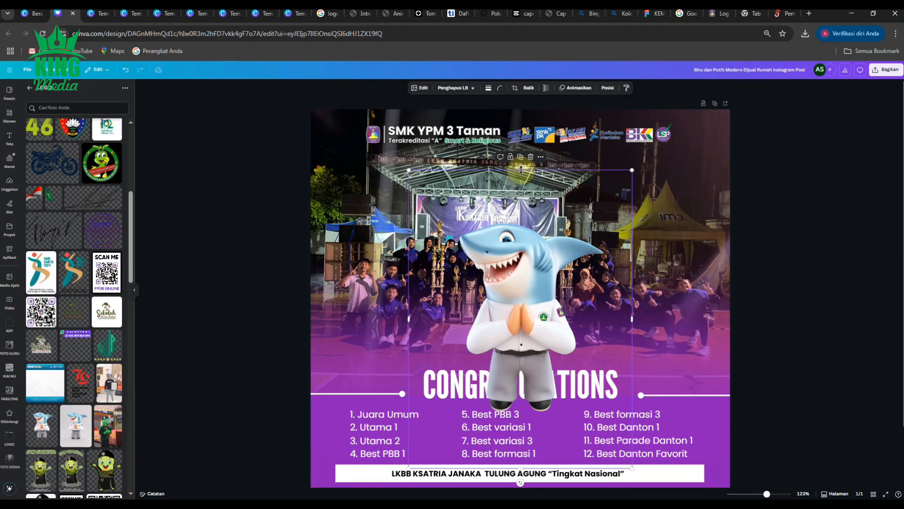
left_click_drag(521, 169, 521, 220)
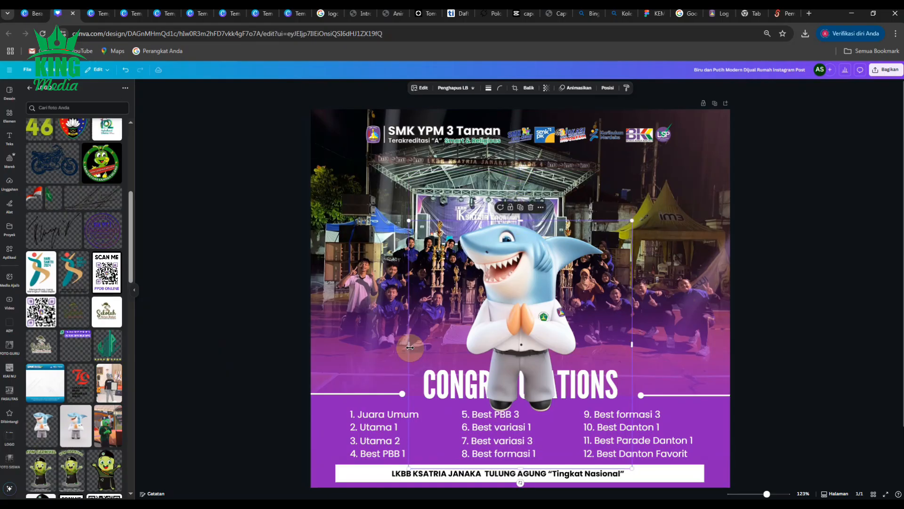
left_click_drag(410, 347, 455, 346)
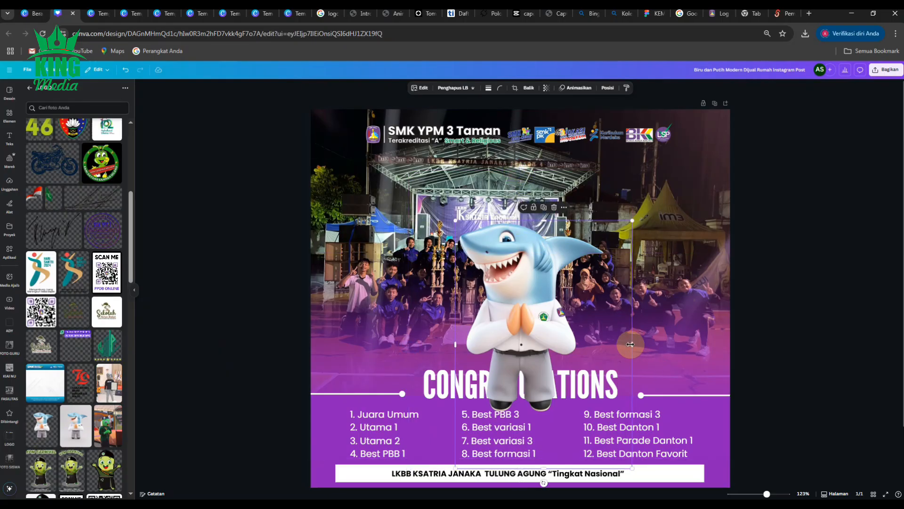
left_click_drag(630, 344, 609, 346)
scroll(535, 420, "down", 2)
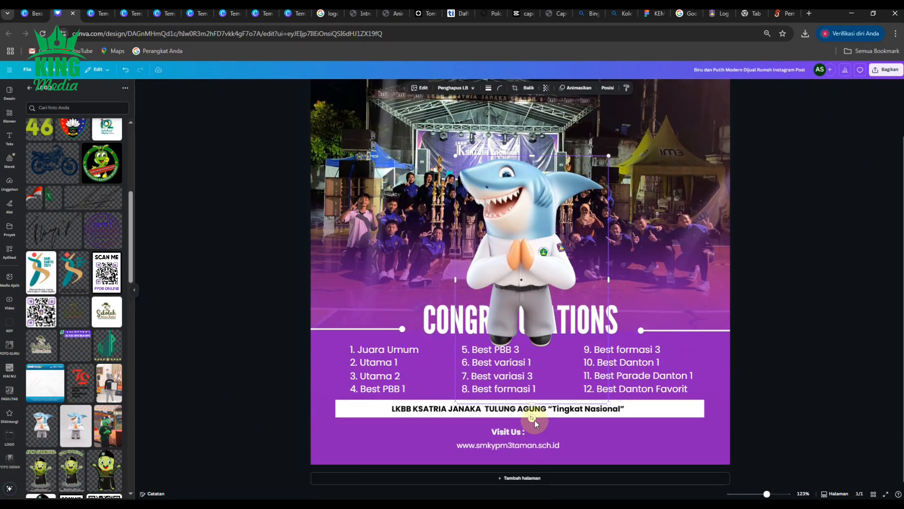
left_click_drag(531, 401, 546, 348)
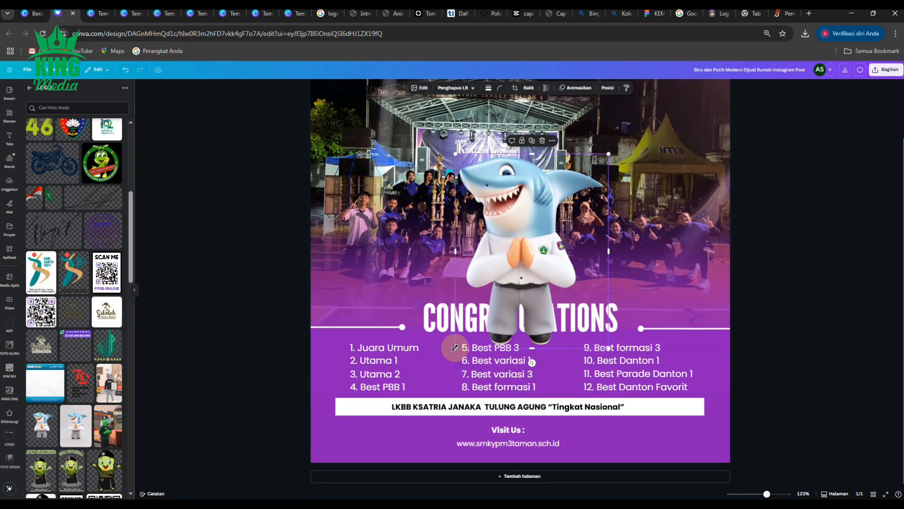
- Shrink the shark mascot to logo size and move it to the end of the header logo row, after the LSP logo
left_click_drag(455, 347, 570, 207)
scroll(574, 270, "up", 2)
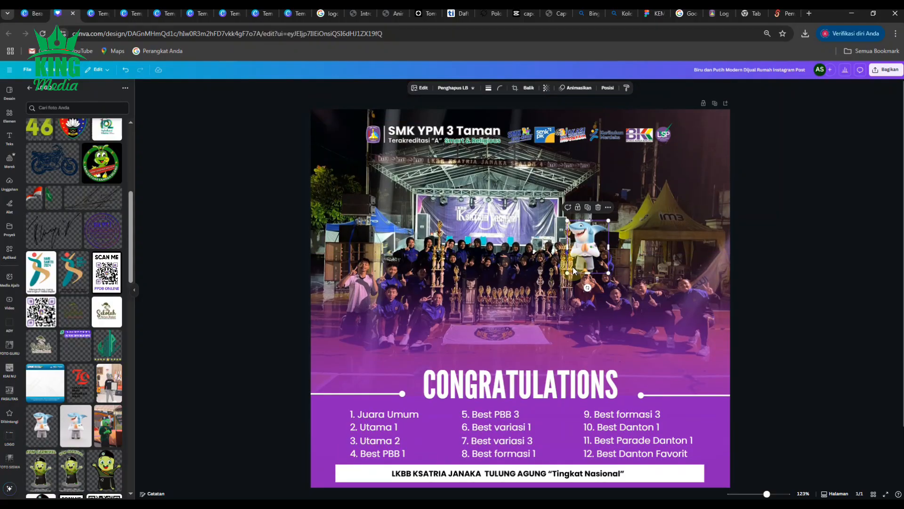
left_click_drag(574, 270, 592, 243)
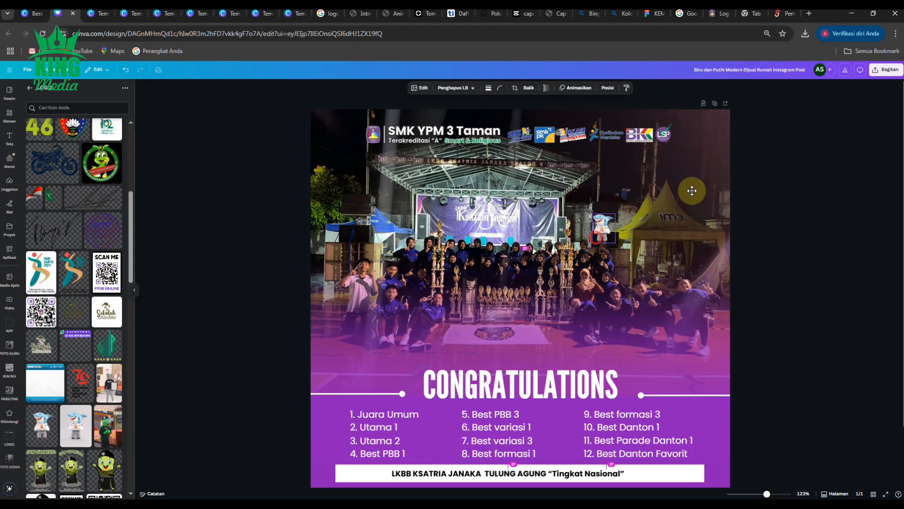
left_click_drag(691, 190, 694, 138)
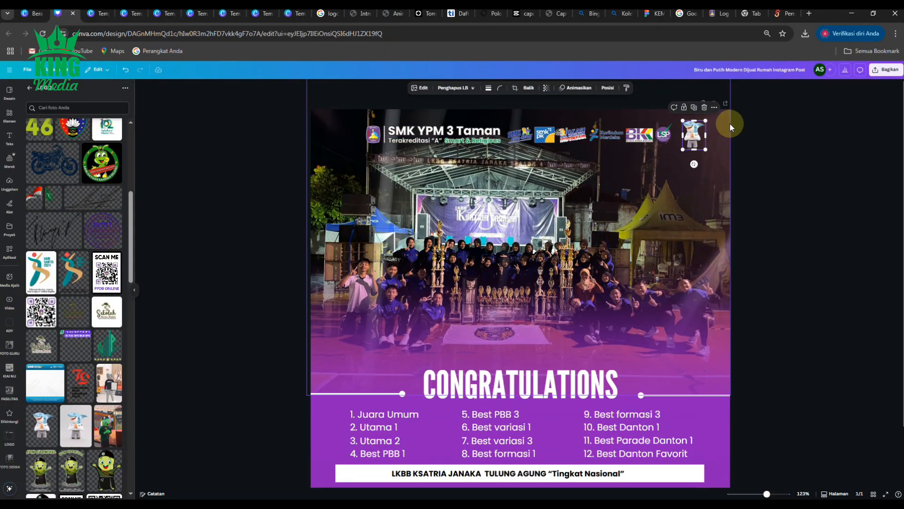
- Reduce the shark mascot further so its height roughly matches the neighbouring LSP logo
scroll(731, 127, "up", 5)
left_click_drag(873, 185, 865, 168)
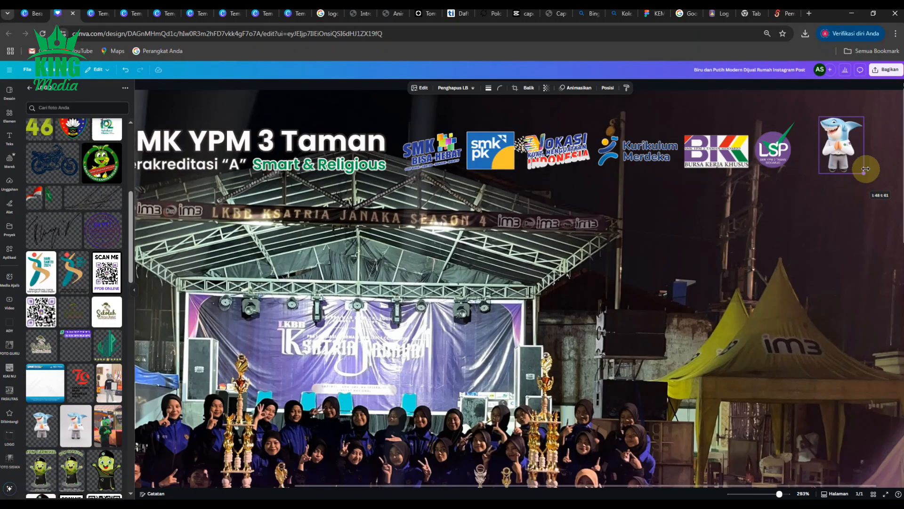
left_click_drag(865, 116, 857, 124)
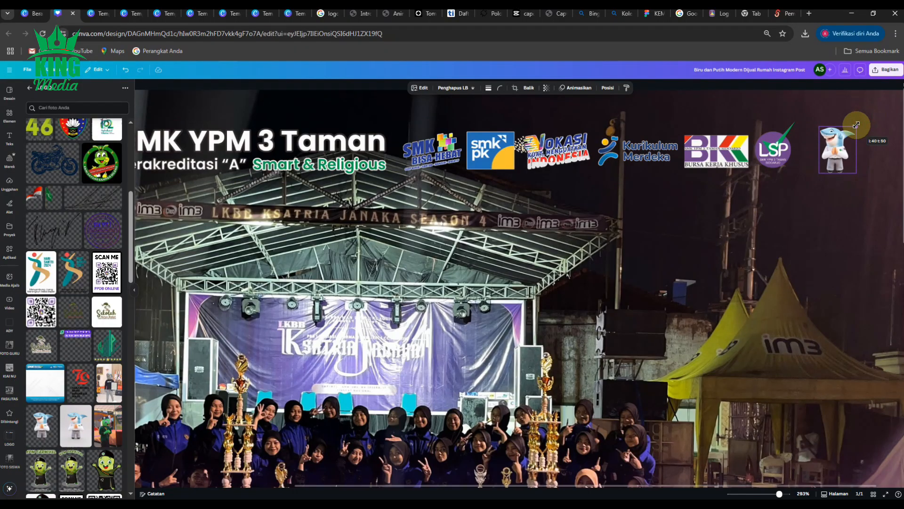
left_click(784, 194)
- Insert the SCAN ME PPDB ONLINE QR code, shrink it and place it in the lower-right corner of the post
scroll(776, 205, "down", 10)
scroll(575, 401, "up", 2)
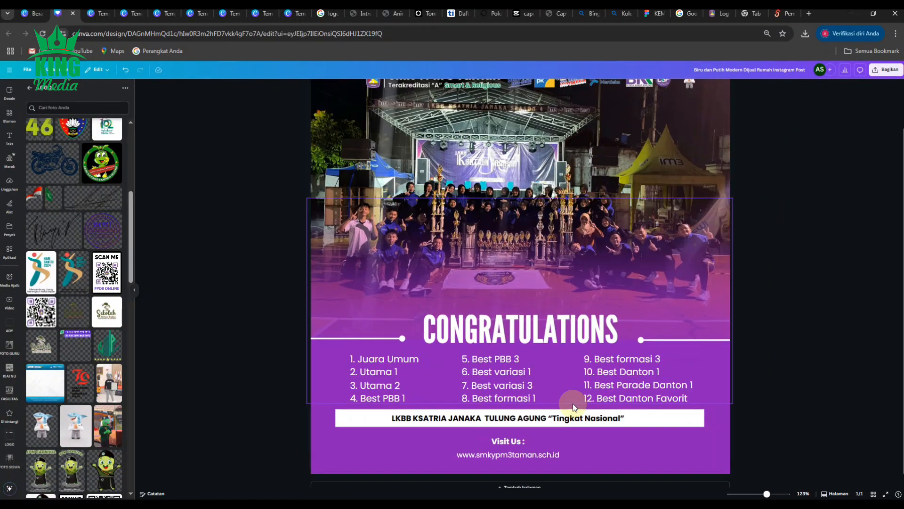
left_click(107, 272)
left_click_drag(617, 413, 460, 199)
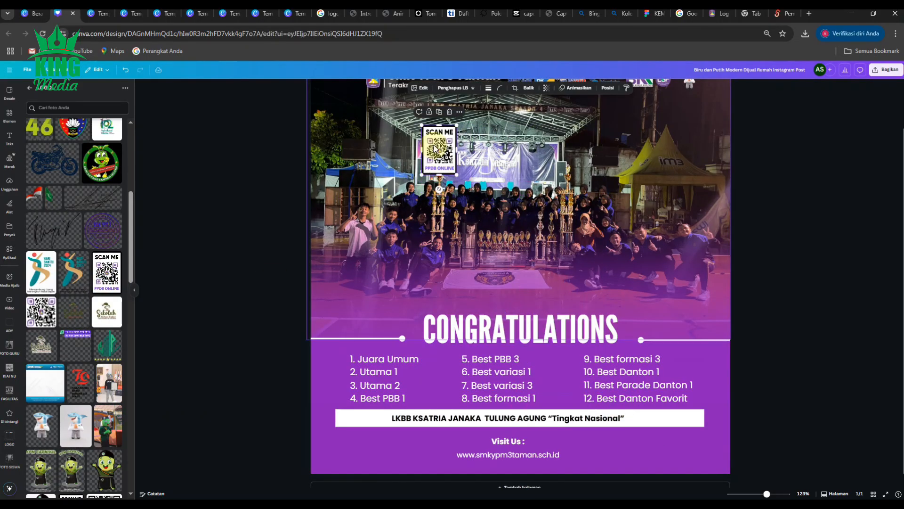
left_click_drag(435, 142, 660, 407)
- Shorten the white event bar from its right end so it stops just before the QR code
left_click(705, 418)
left_click(649, 418)
left_click(666, 418)
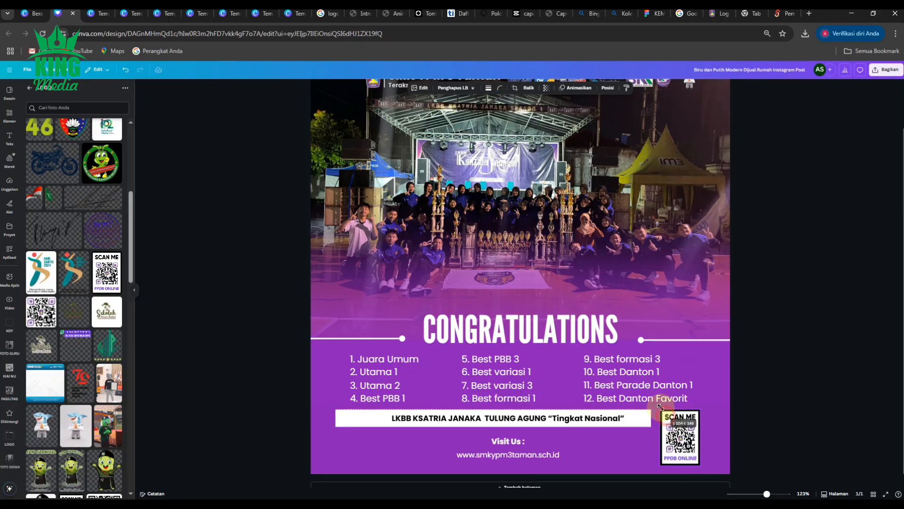
left_click(772, 438)
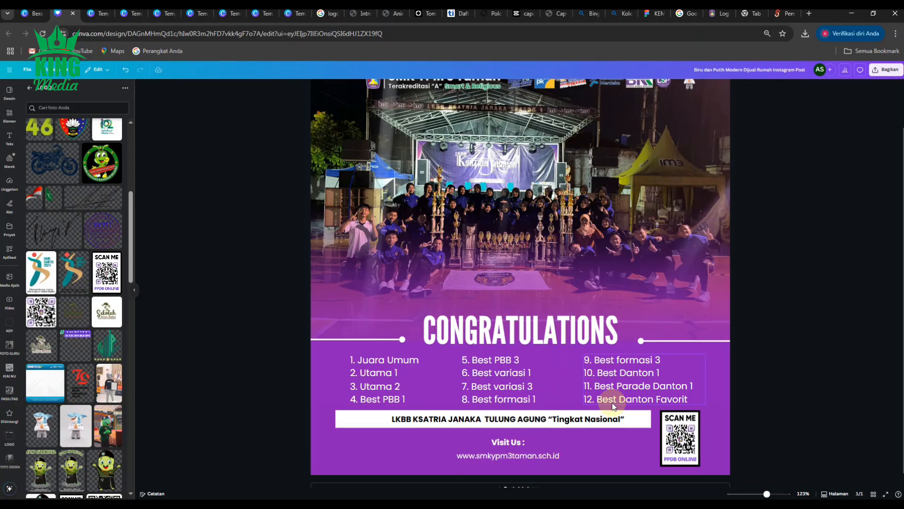
- Insert the WhatsApp contact image from the uploads and crop away its empty lower part
scroll(698, 431, "up", 4)
scroll(698, 431, "down", 5)
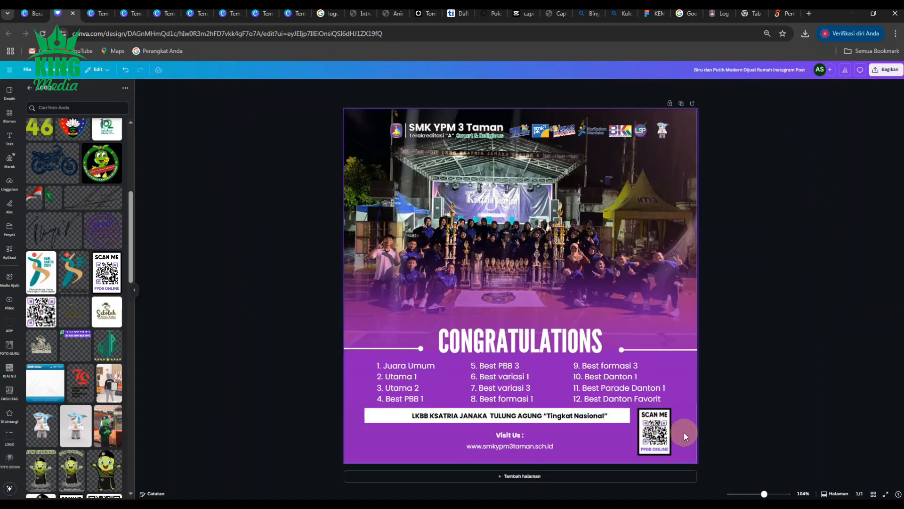
scroll(738, 405, "up", 2)
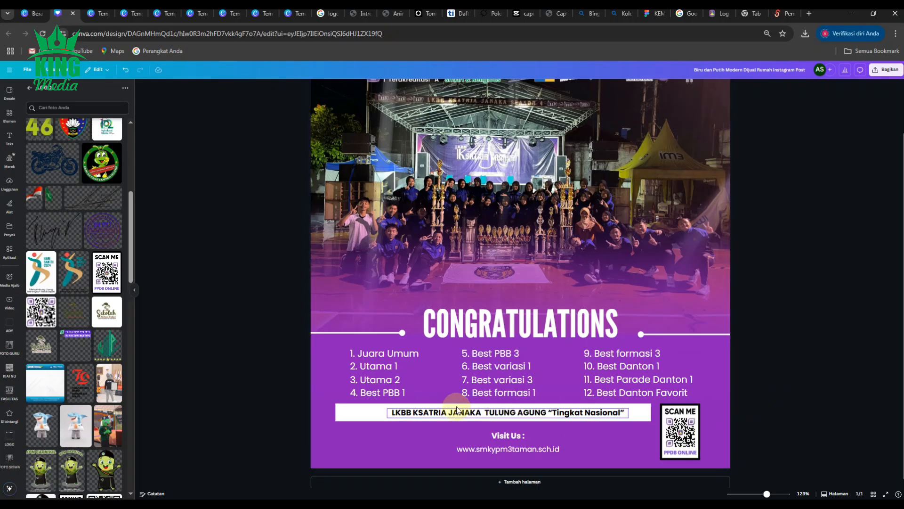
scroll(451, 406, "down", 2)
scroll(451, 406, "up", 2)
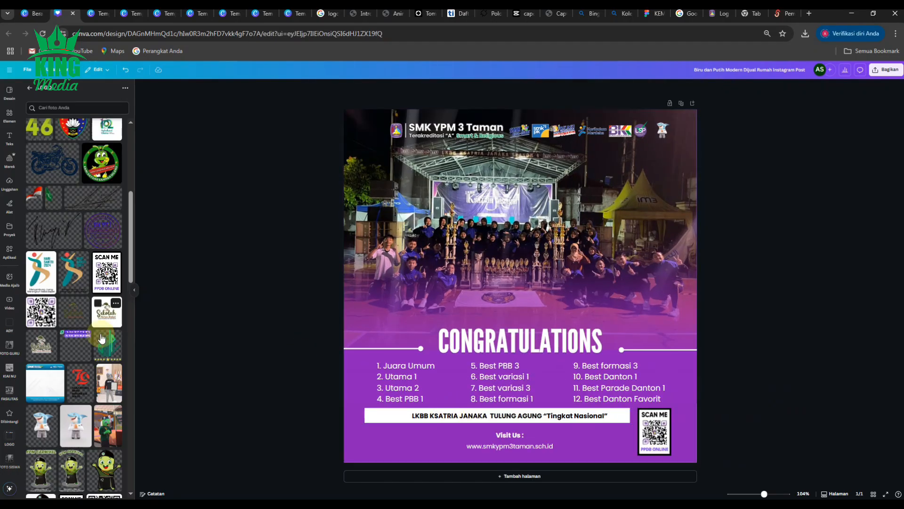
left_click(66, 351)
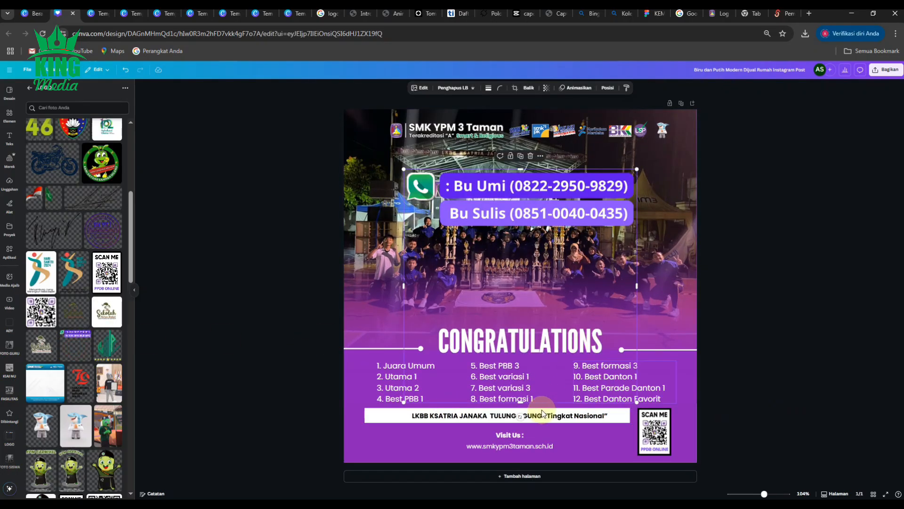
left_click_drag(522, 402, 520, 231)
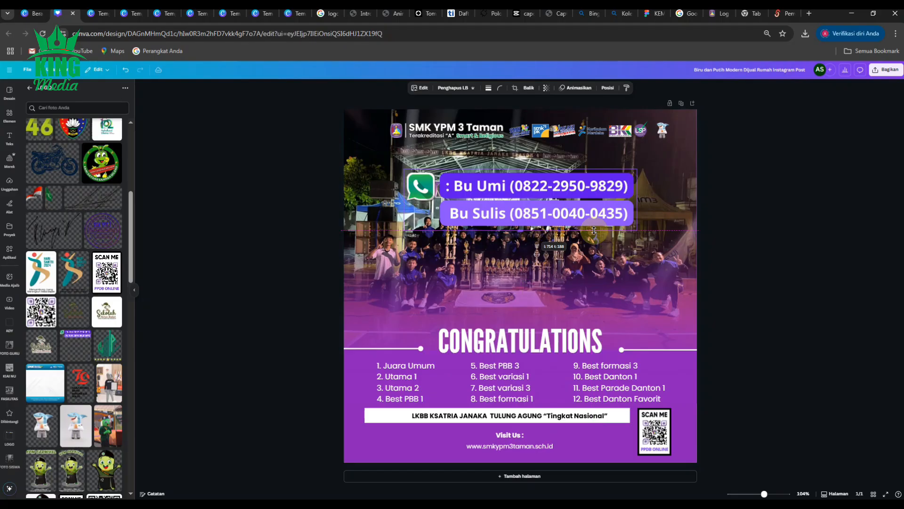
- Shrink the WhatsApp contact image and place it below the left end of the event bar
left_click_drag(637, 232, 429, 430)
scroll(465, 445, "up", 5)
scroll(474, 438, "down", 1)
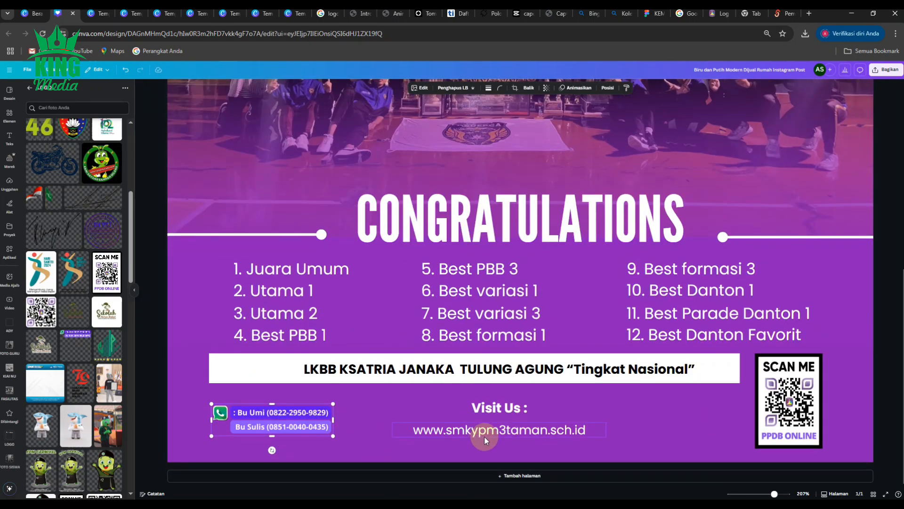
- Shrink the QR code slightly and extend the white event bar's right end up to it
left_click(796, 426)
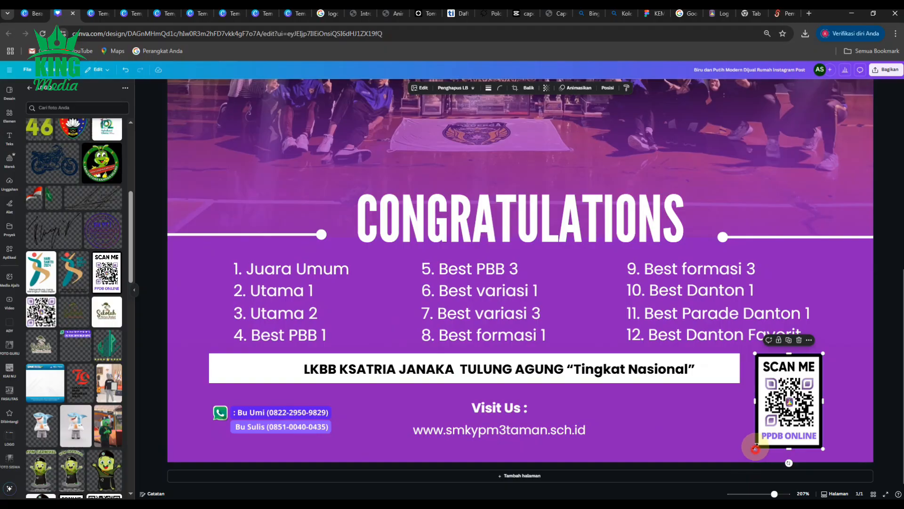
left_click_drag(755, 448, 760, 430)
left_click(726, 375)
left_click_drag(740, 368, 755, 368)
- Enlarge the WhatsApp contact image slightly, keeping it below the left end of the event bar
left_click(308, 423)
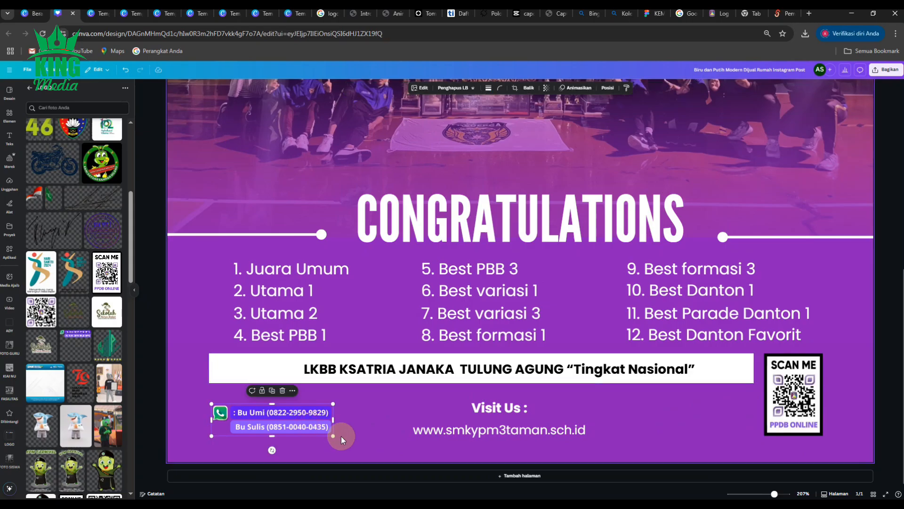
left_click_drag(333, 433, 349, 401)
scroll(330, 407, "down", 2)
left_click(801, 381)
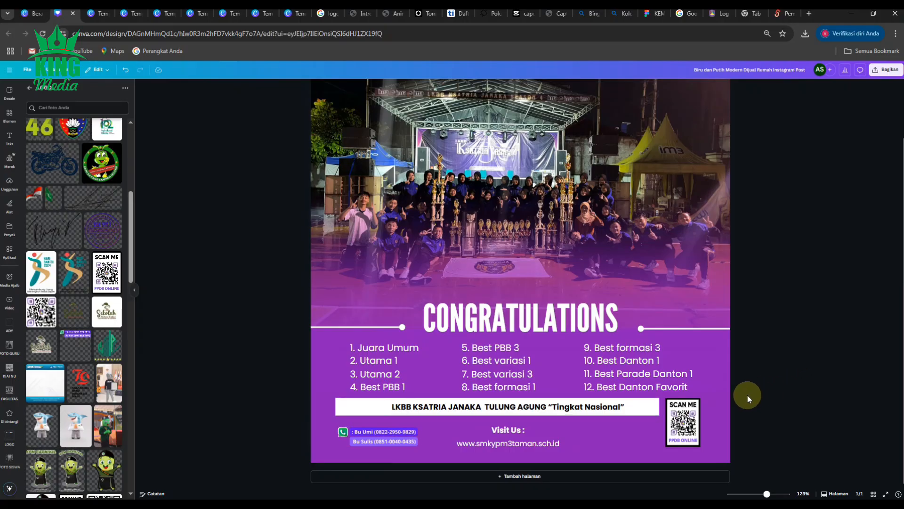
- Move the CONGRATULATIONS heading up so it sits above the two divider lines
scroll(730, 396, "down", 2)
scroll(714, 396, "up", 1)
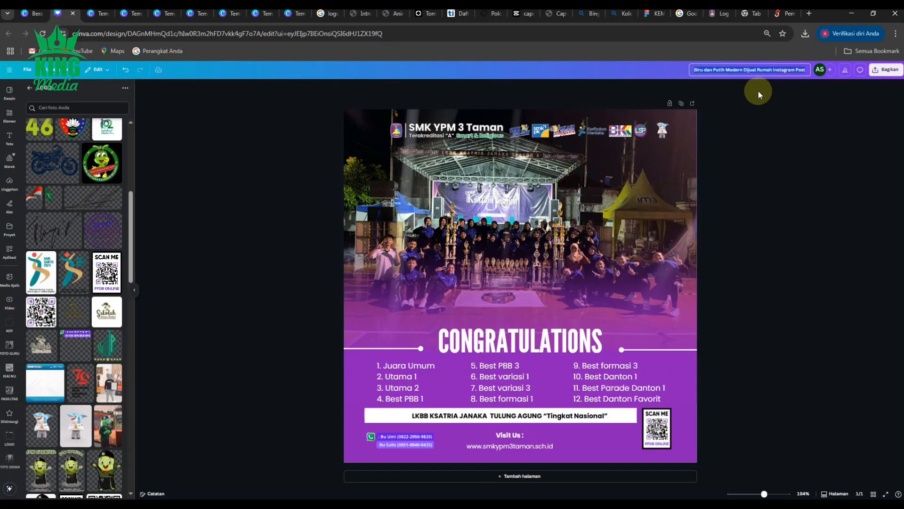
left_click(802, 296)
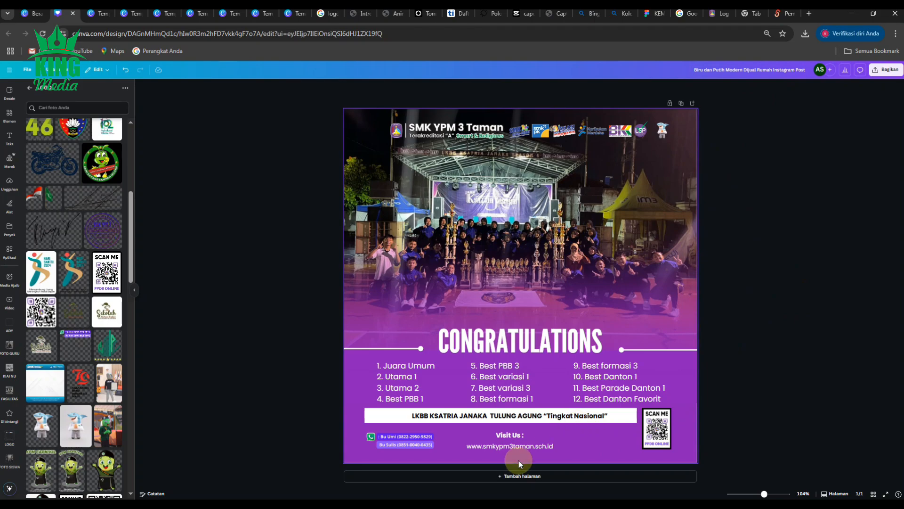
scroll(546, 417, "up", 5)
scroll(547, 419, "down", 3)
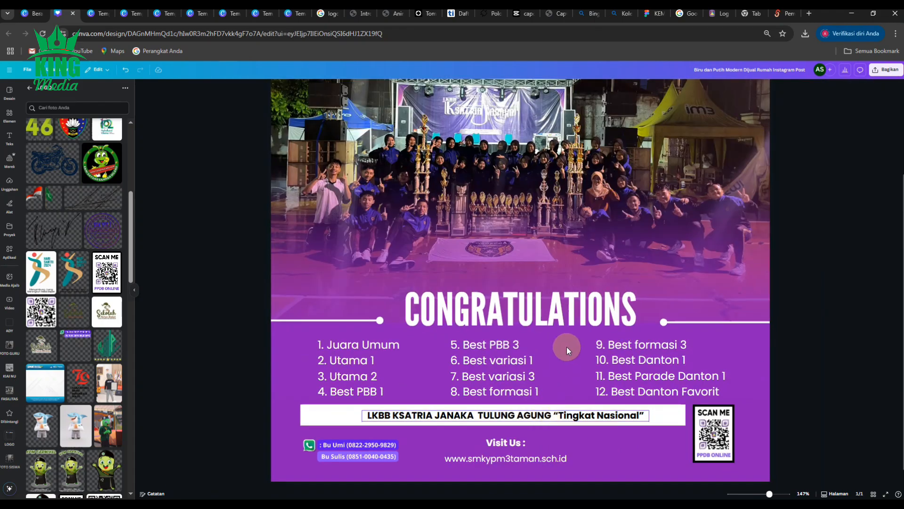
left_click_drag(558, 320, 559, 303)
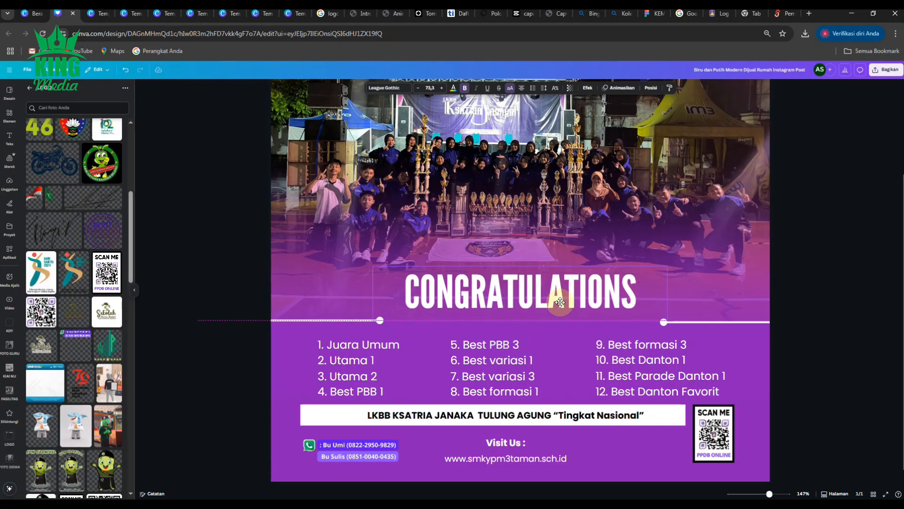
left_click_drag(561, 298, 561, 296)
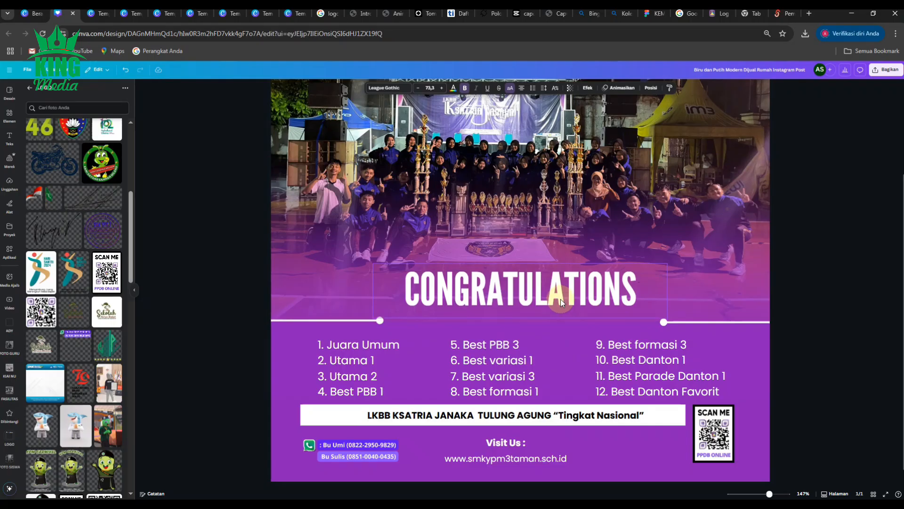
- Duplicate the website text, place the copy between the divider lines under CONGRATULATIONS and widen its text box
left_click(508, 459)
left_click(511, 440)
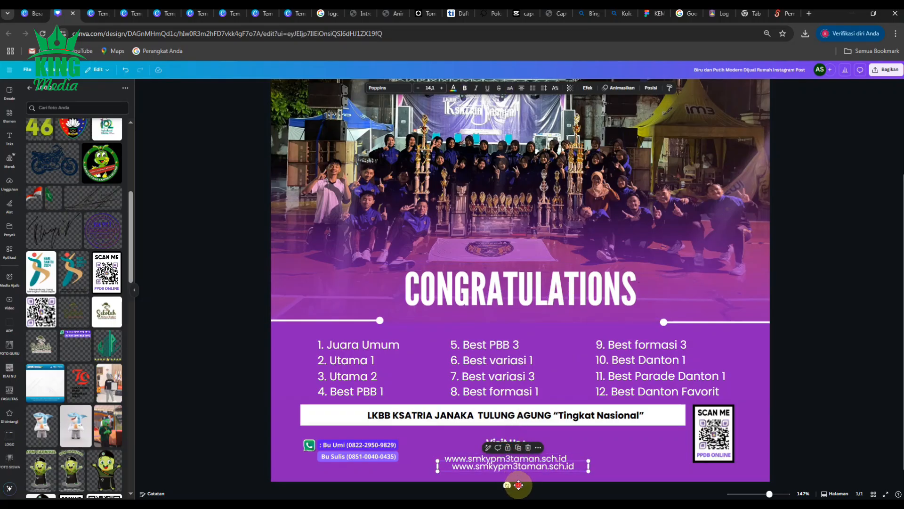
left_click_drag(517, 478, 524, 339)
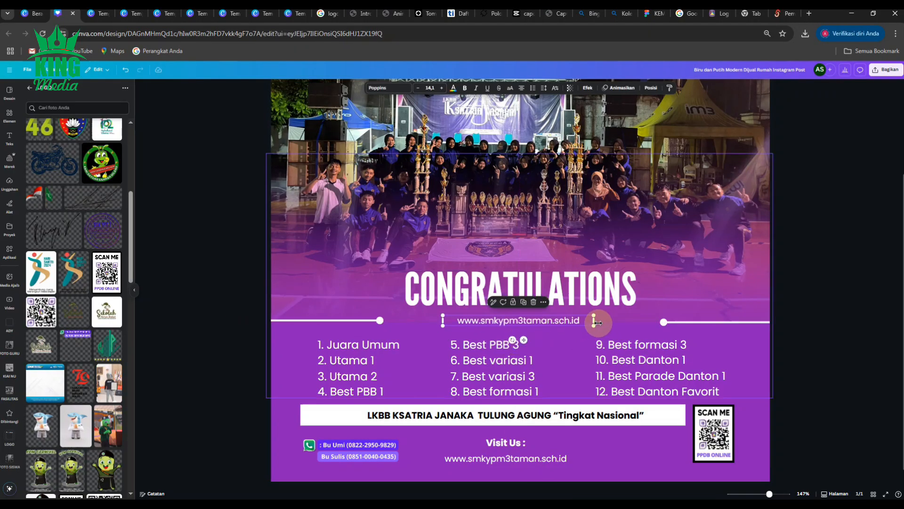
left_click_drag(594, 321, 653, 320)
- Replace the copied text under the heading with "Paskibraka SMK YPM 3 Taman"
double_click(567, 328)
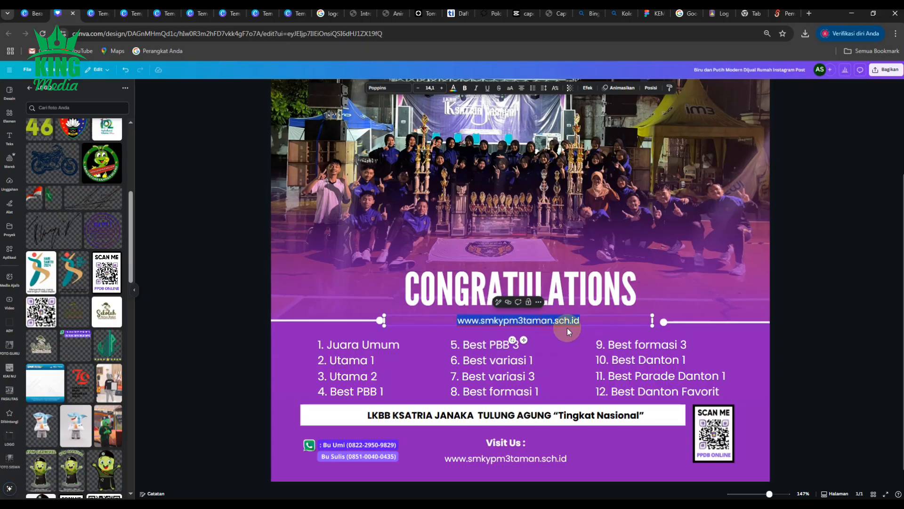
type("Pa")
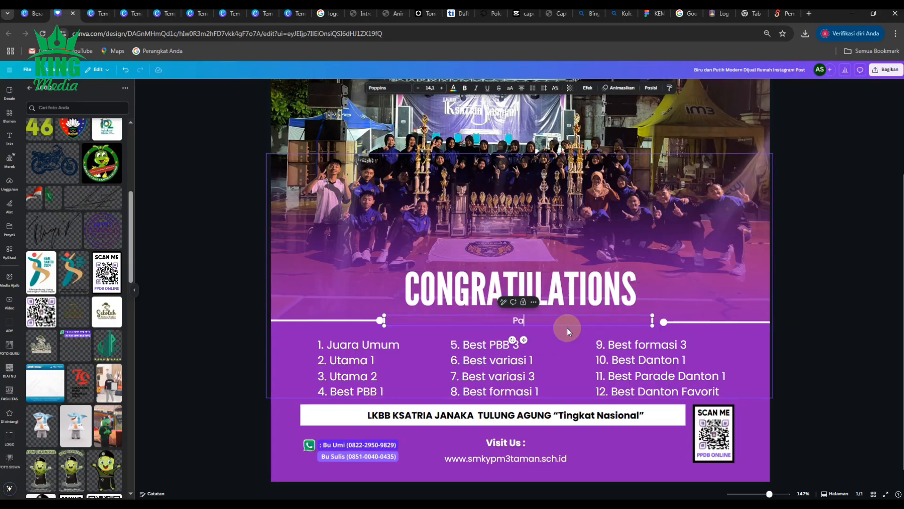
type("skibraka SMK YPM 3 ")
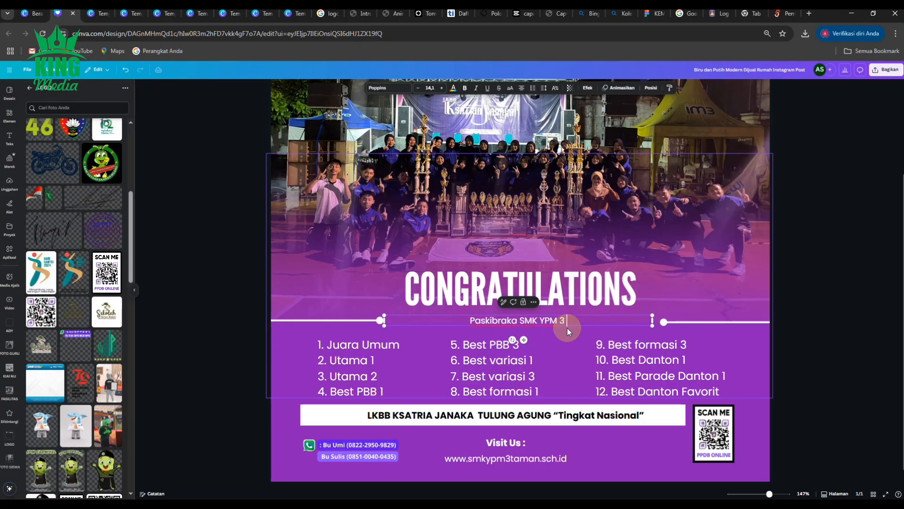
type("Taman")
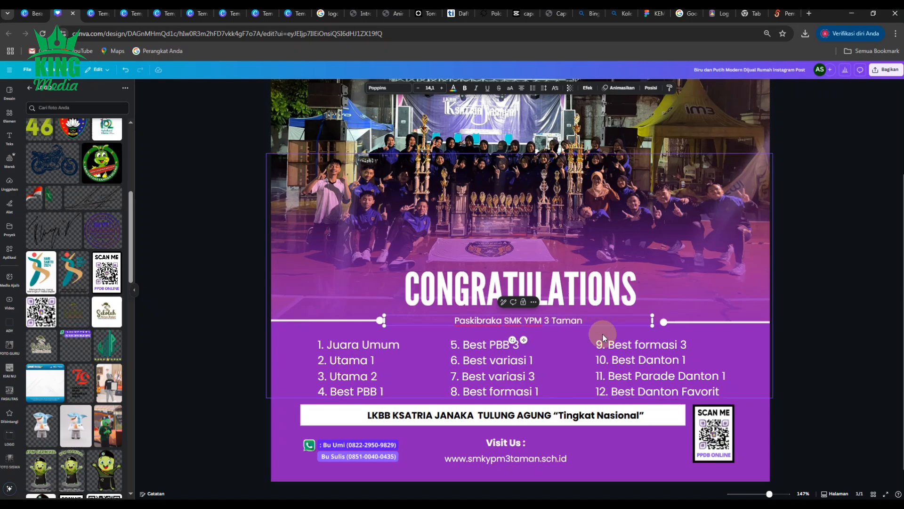
left_click(827, 354)
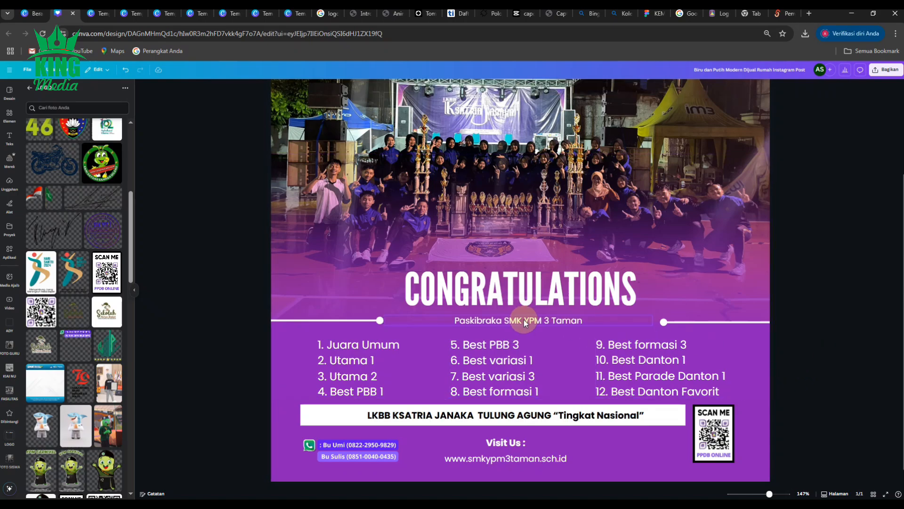
- Append "Meraih :" to the end of the Paskibraka line under the heading
left_click(571, 321)
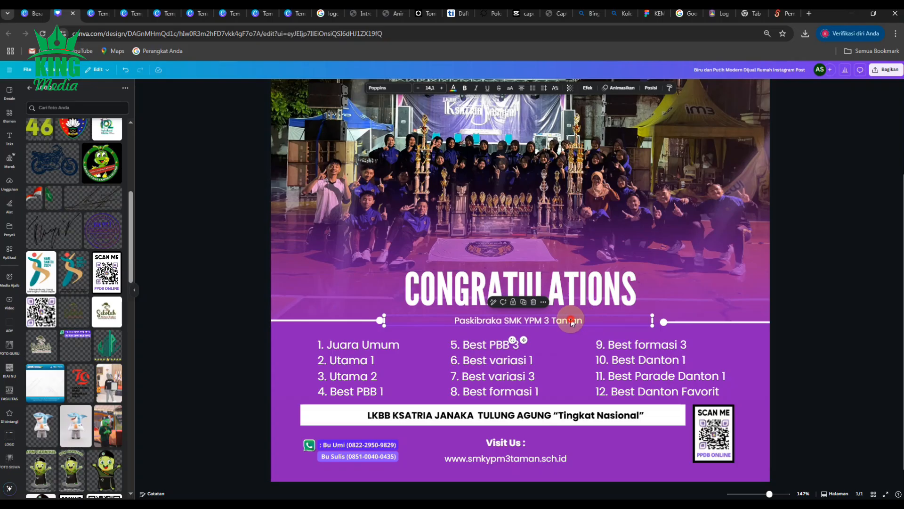
left_click(589, 320)
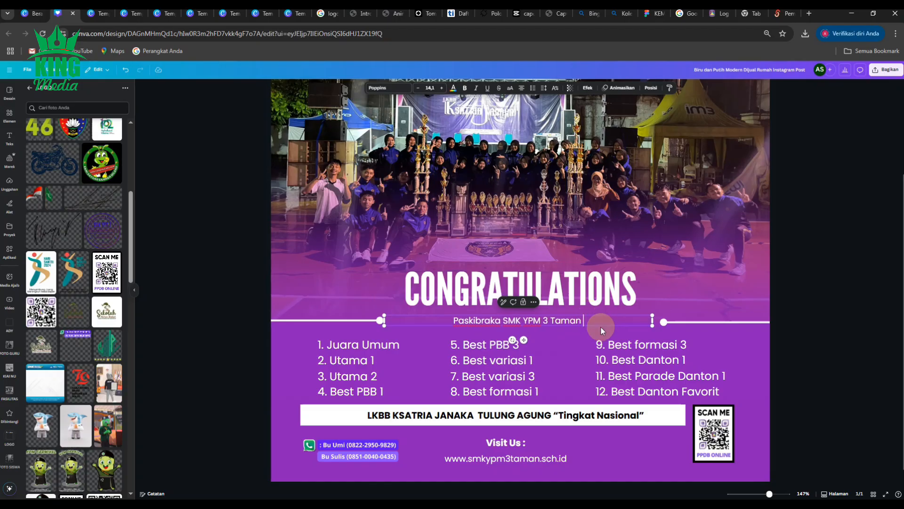
type("M")
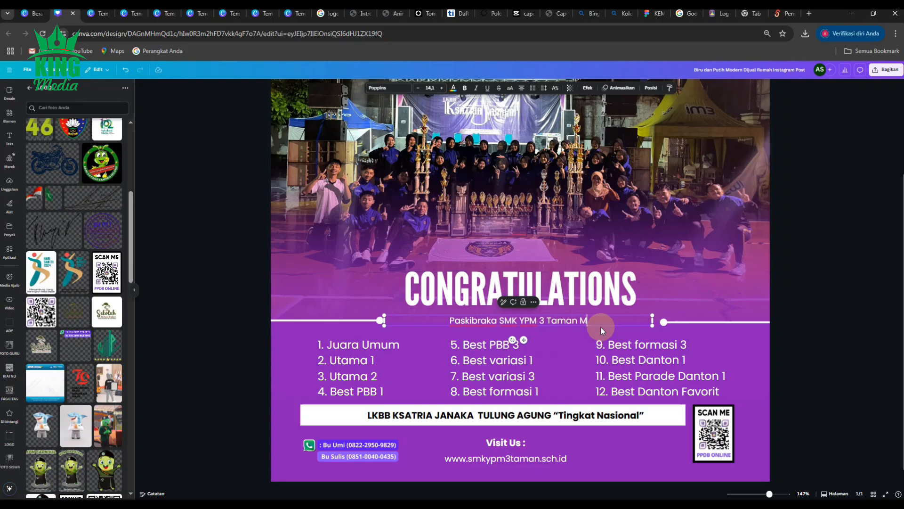
type("eraih ")
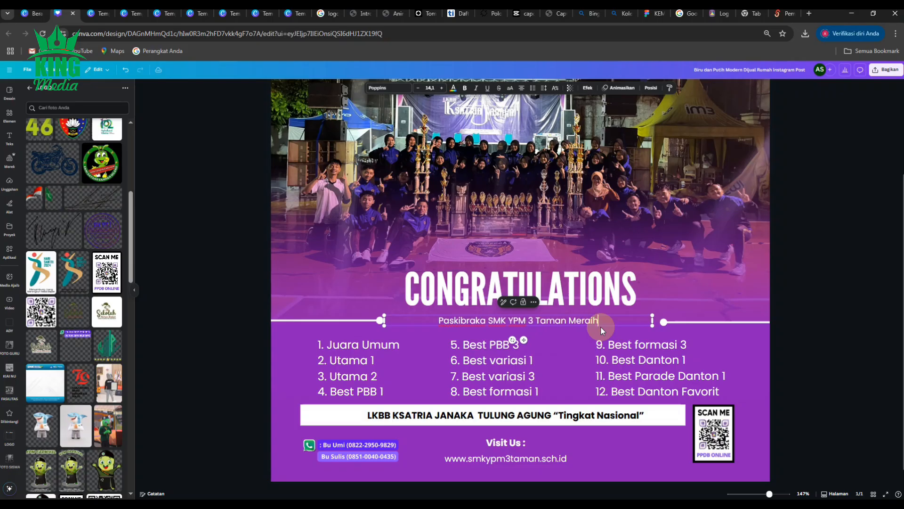
type(":")
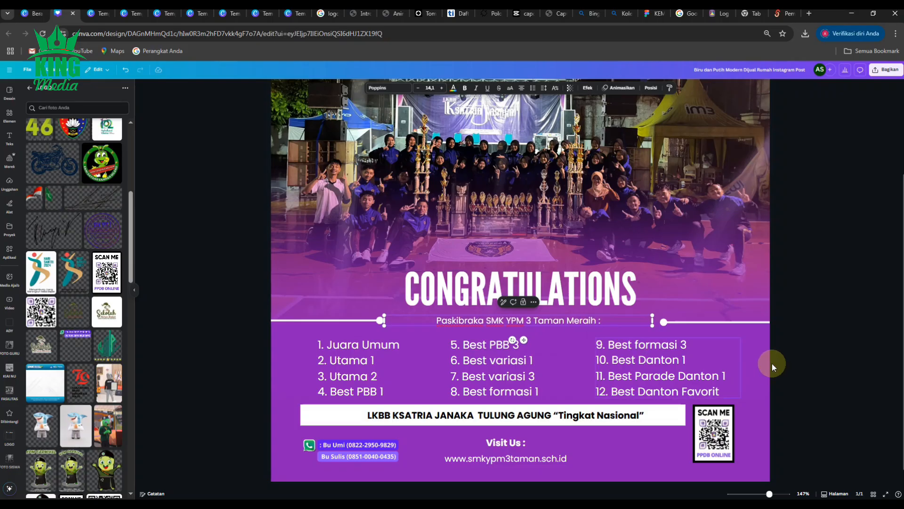
key("Escape")
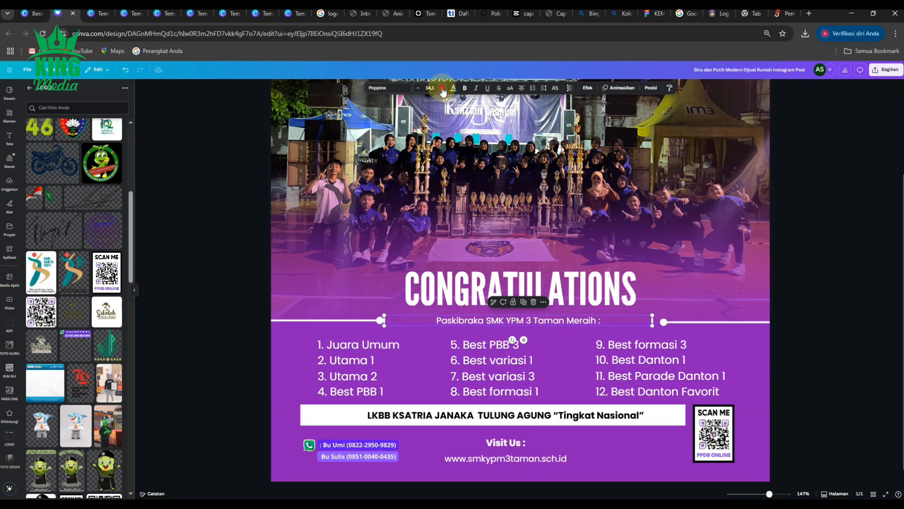
- Increase the Paskibraka line's font size to 20.1 and nudge it level with the divider lines
left_click(441, 88)
left_click(441, 88)
left_click(442, 88)
left_click(442, 88)
left_click(442, 88)
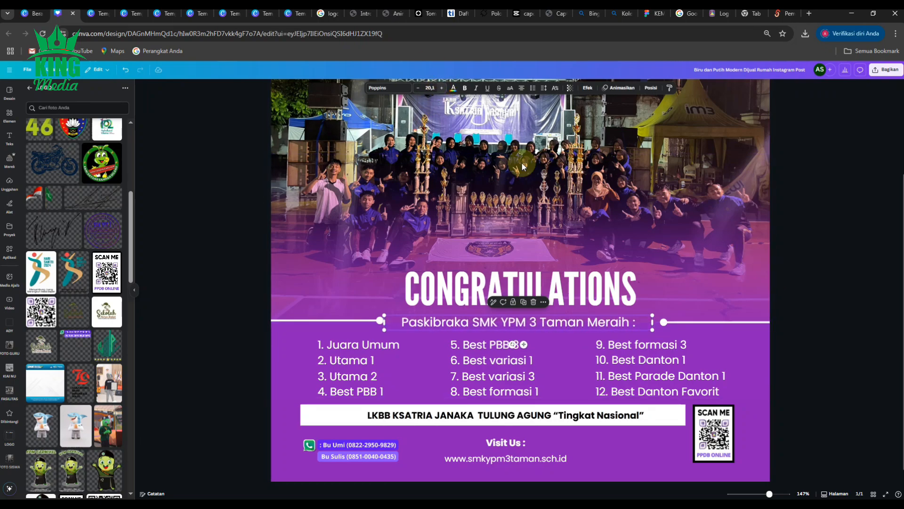
left_click(828, 341)
left_click(583, 323)
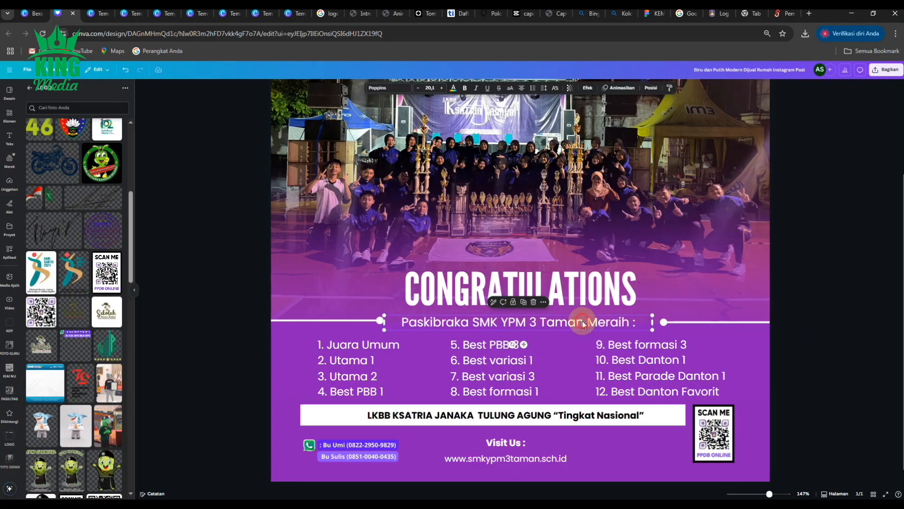
left_click(585, 323)
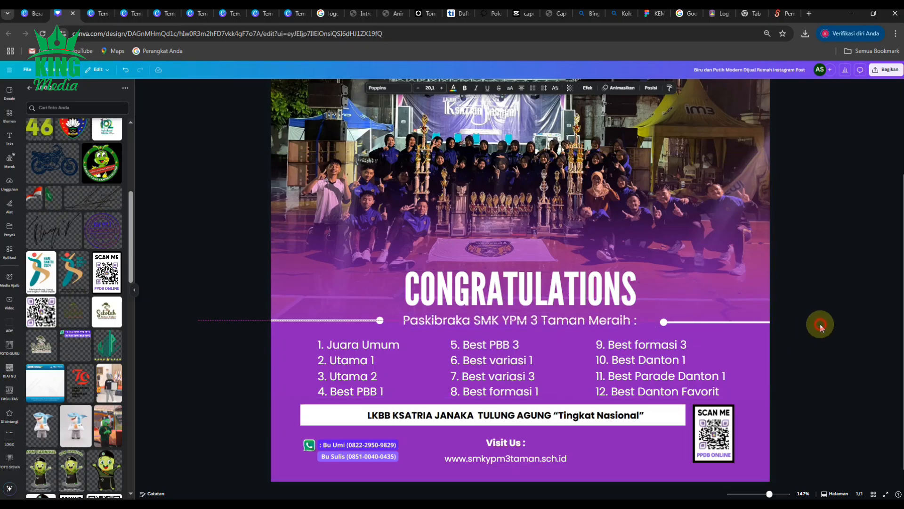
left_click(835, 321)
- Rename the design as "PASKIB JUARA"
scroll(657, 383, "down", 3)
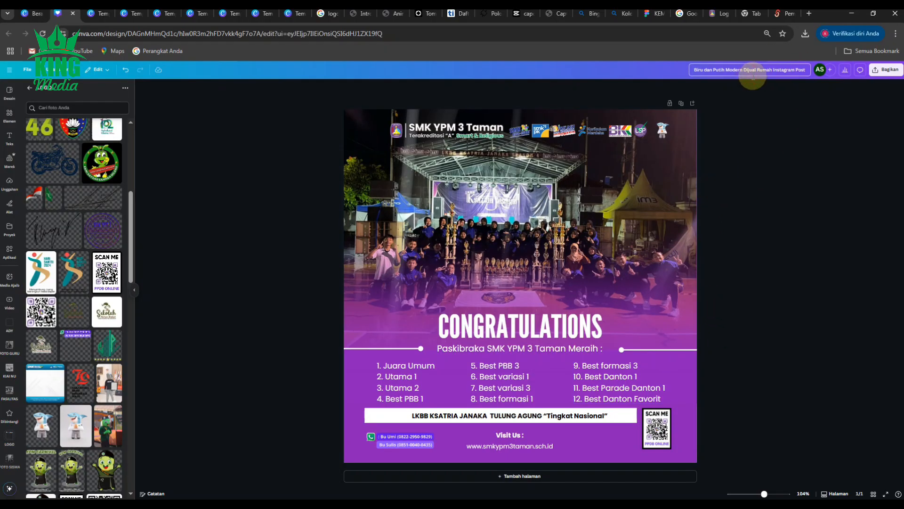
left_click(756, 76)
type("PASKIB")
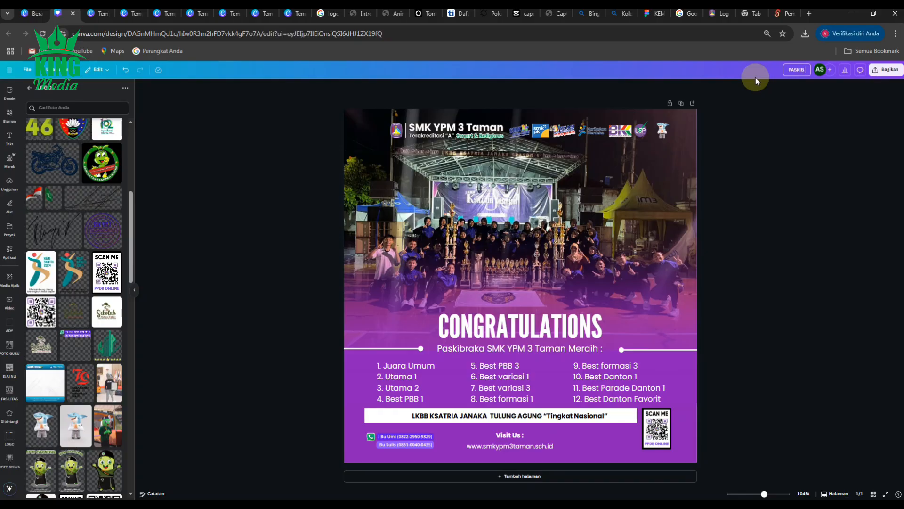
type(" JUARA")
key("Return")
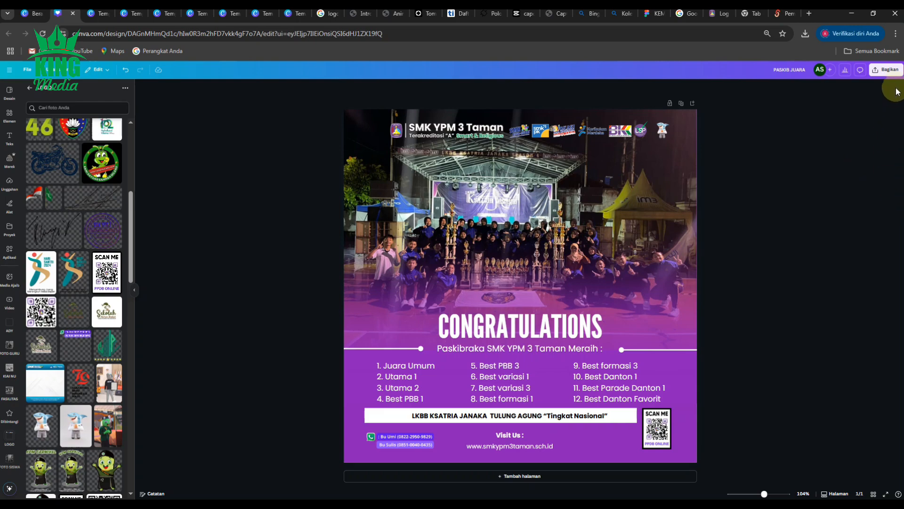
- Download the design as a JPG at size 1 and quality 80
left_click(886, 69)
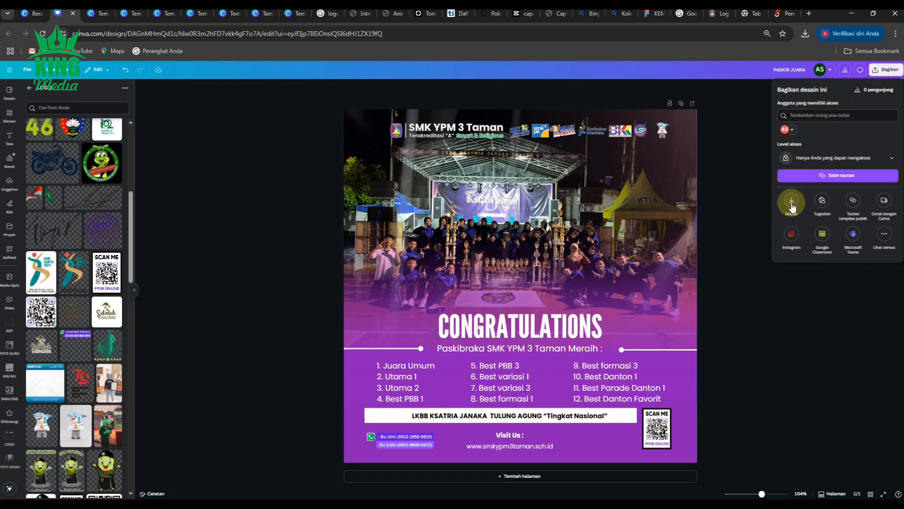
left_click(792, 203)
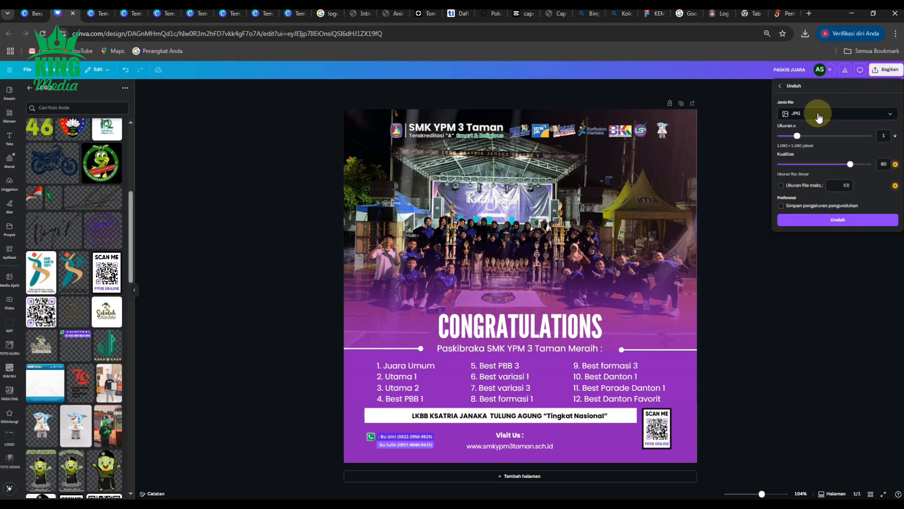
left_click(836, 227)
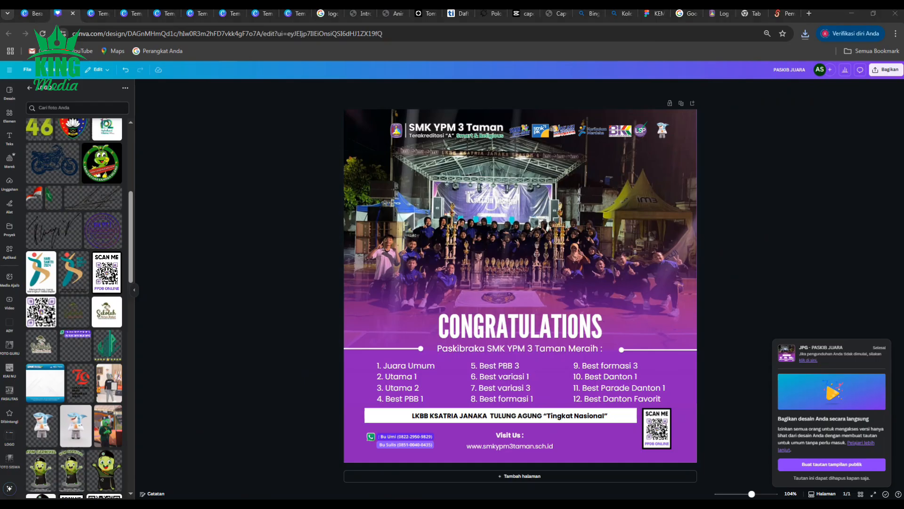
- Check the downloaded PASKIB JUARA.jpg in the image viewer from top to bottom, and close it
left_click_drag(0, 179, 549, 120)
scroll(554, 278, "up", 3)
scroll(553, 275, "down", 2)
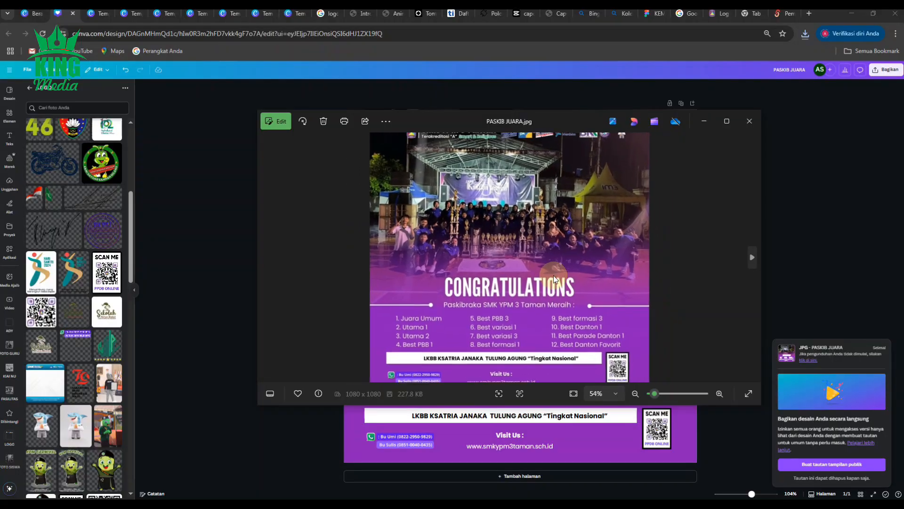
scroll(553, 275, "down", 2)
left_click(749, 118)
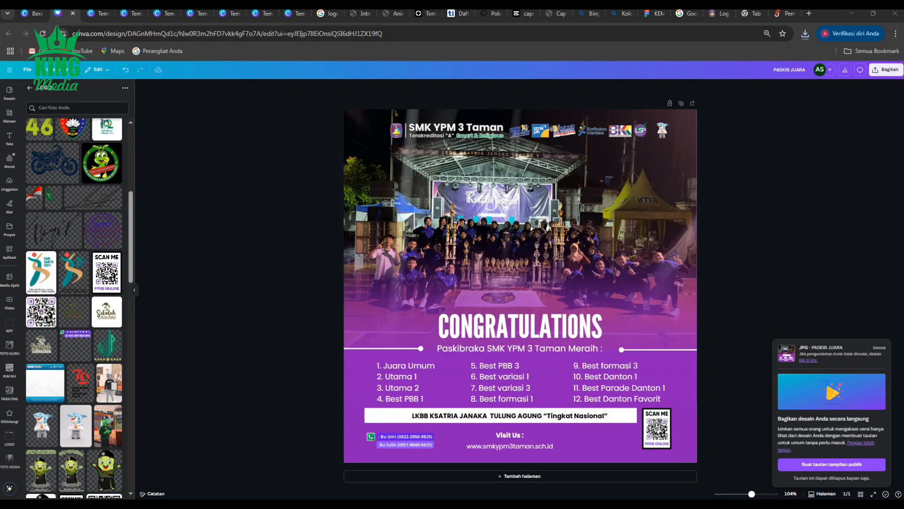